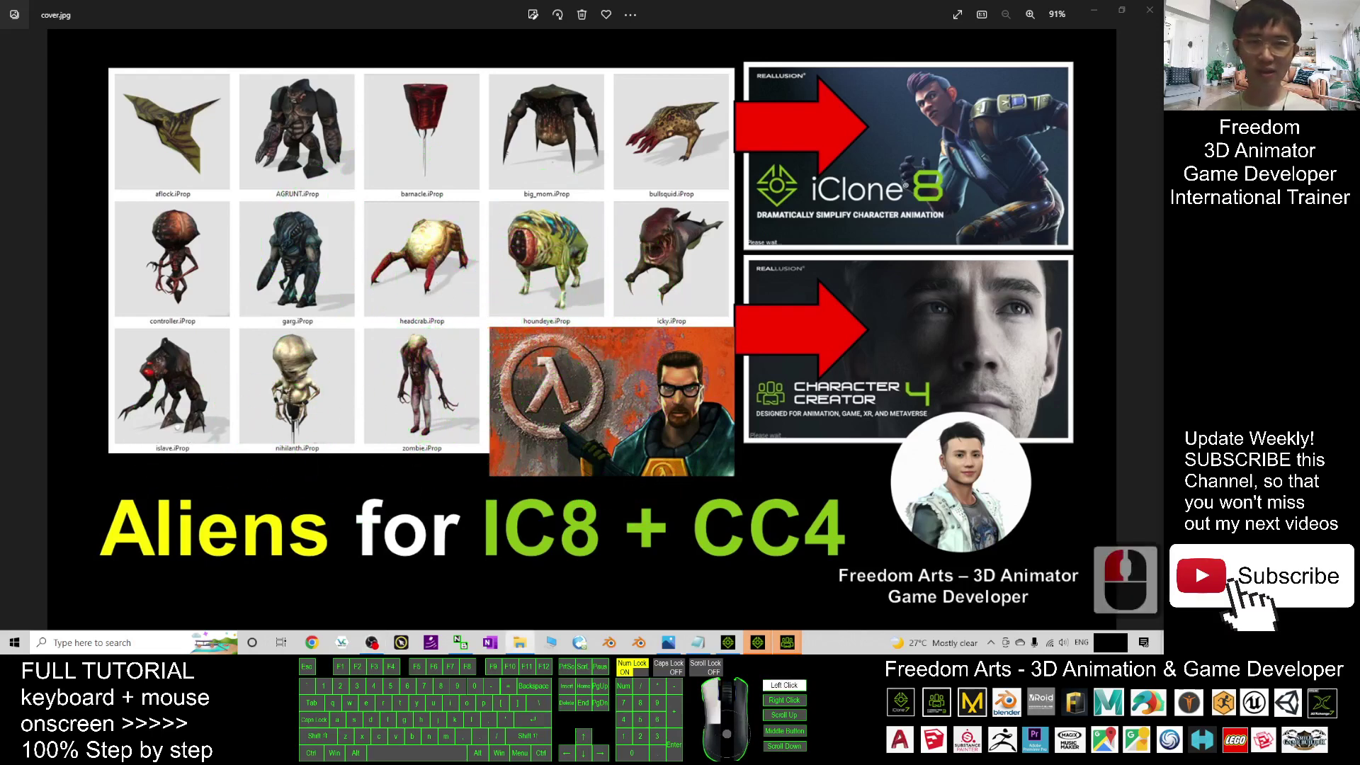
# Step: Bring up Notes.txt and select the Old School Alien Pack Google Drive link
pyautogui.click(698, 642)
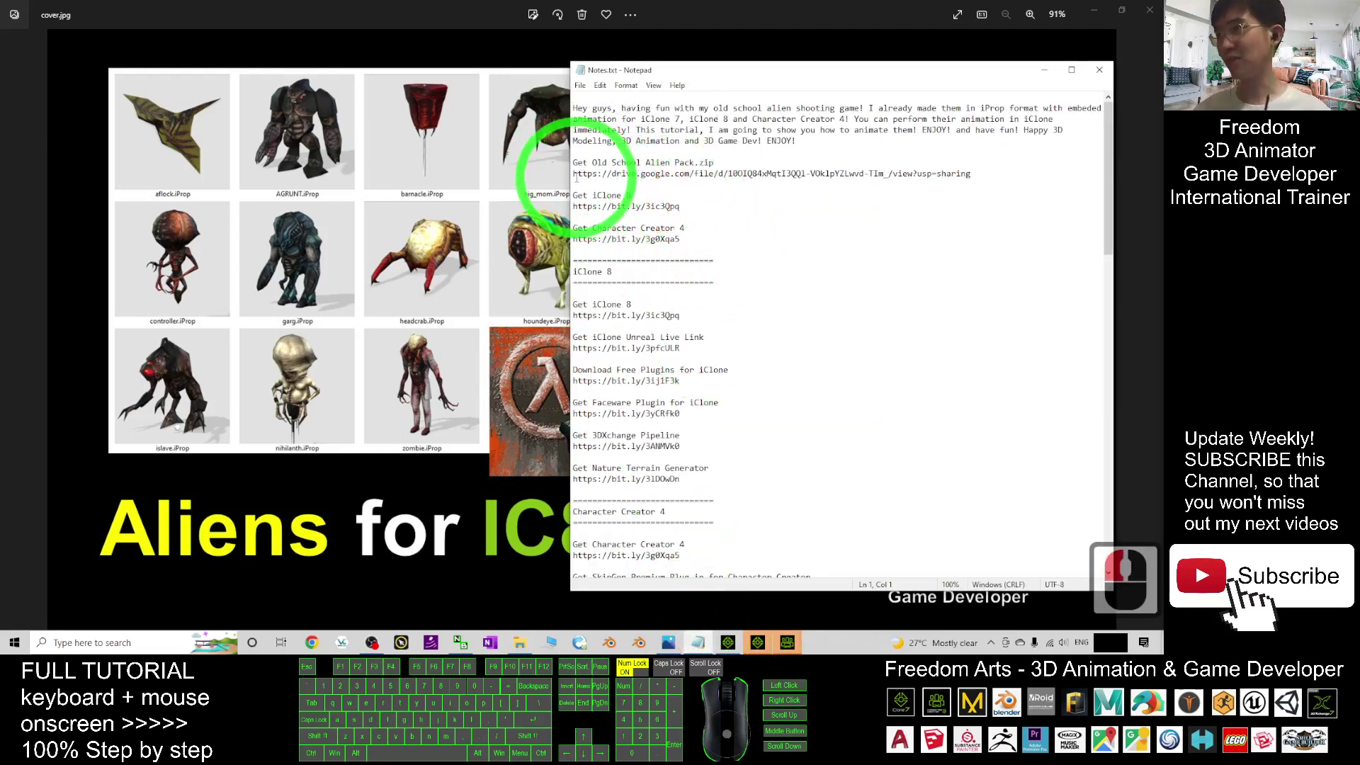
pyautogui.moveTo(575, 174); pyautogui.dragTo(1001, 173)
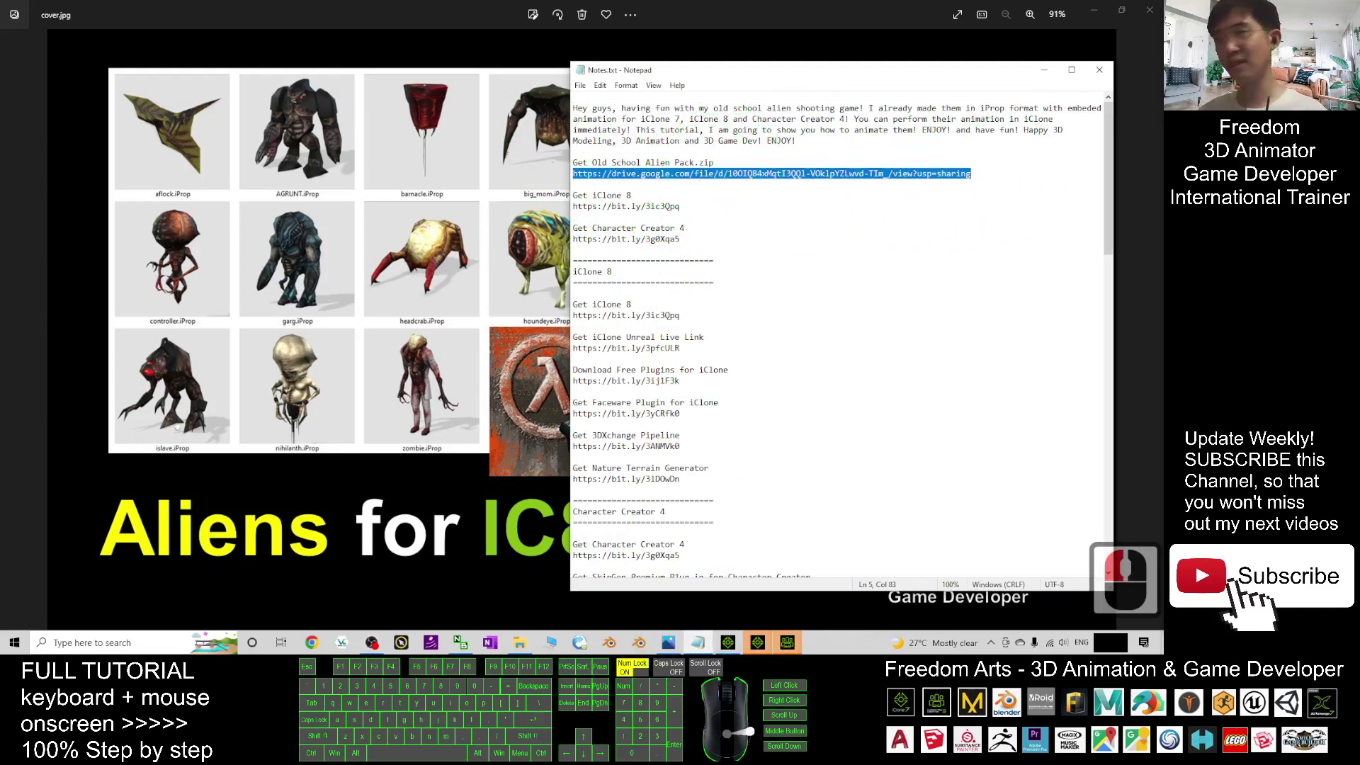
# Step: Open the Old School Alien Pack folder maximized to show its alien iProps
pyautogui.click(818, 139)
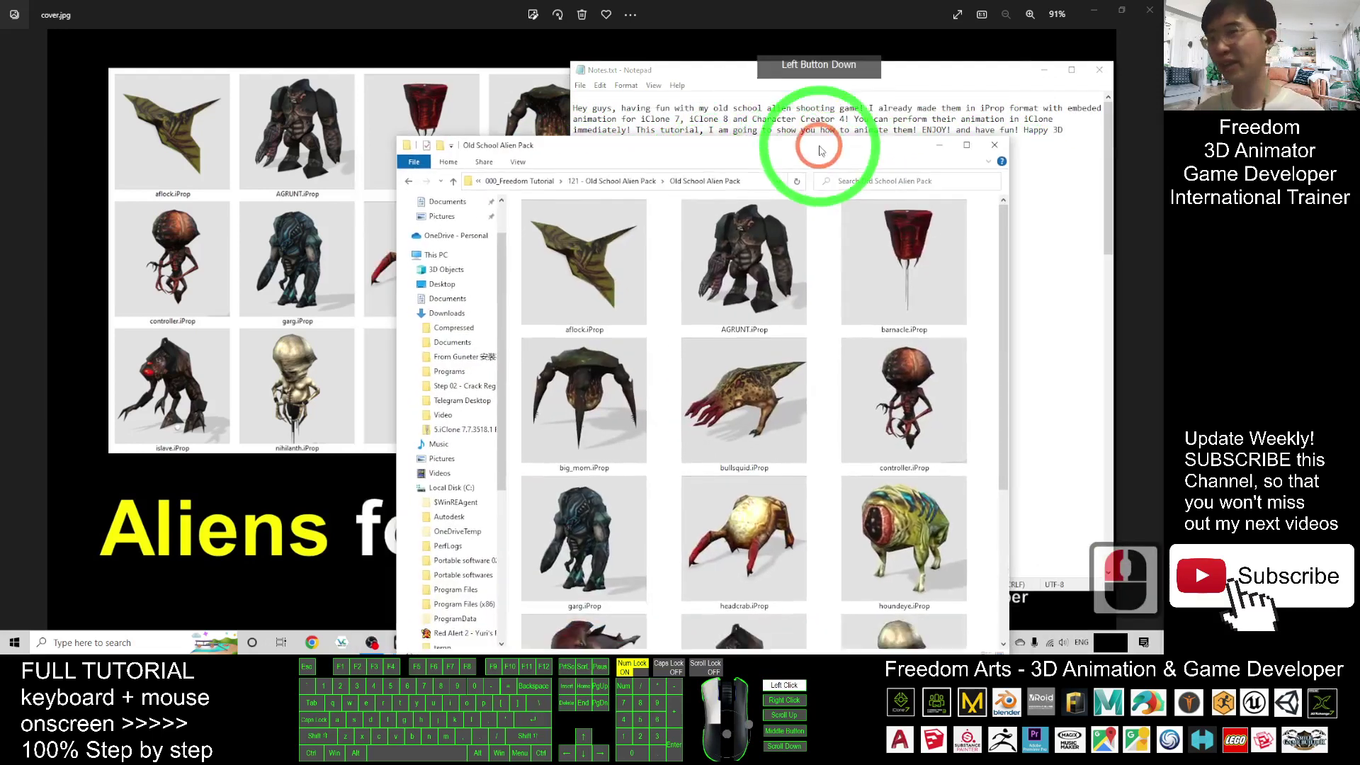
pyautogui.doubleClick(627, 255)
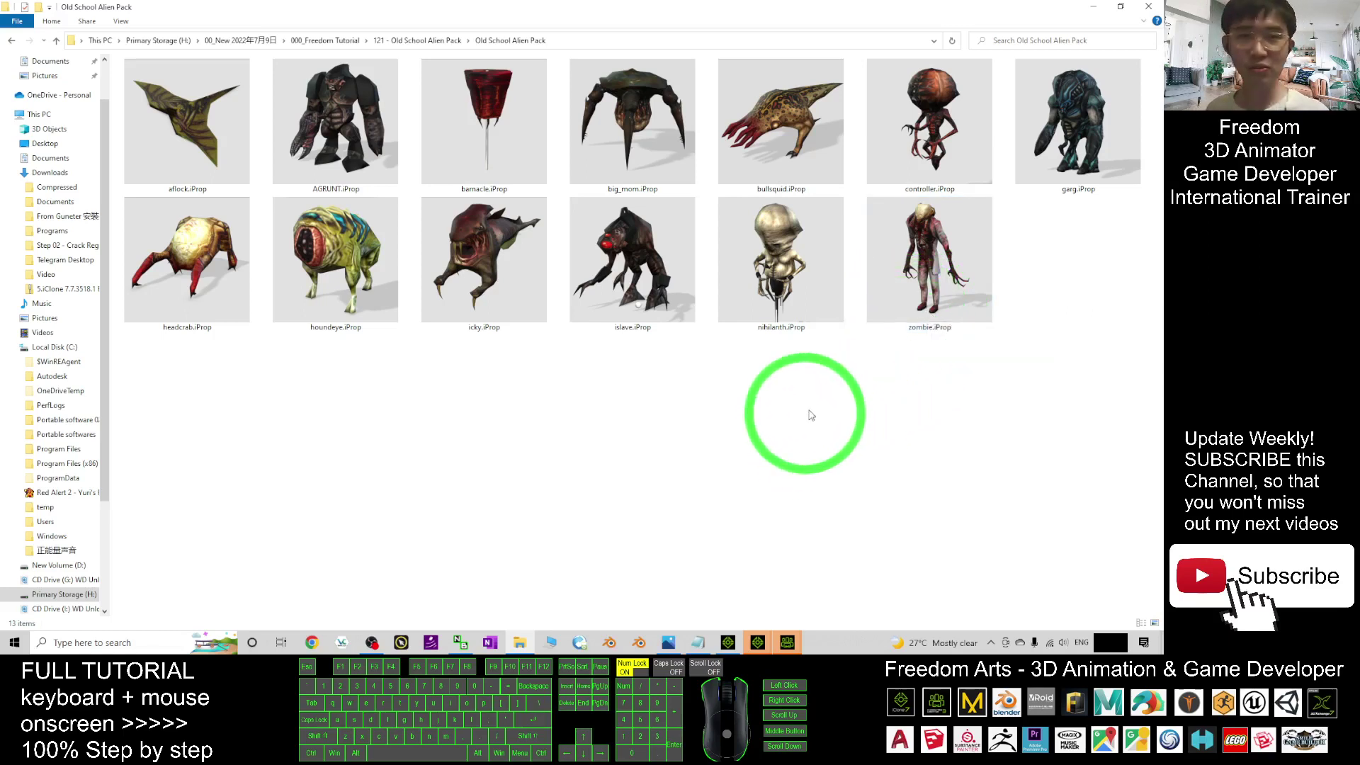
# Step: Drag bullsquid.iProp from the alien pack folder into the iClone 7 viewport
pyautogui.click(730, 642)
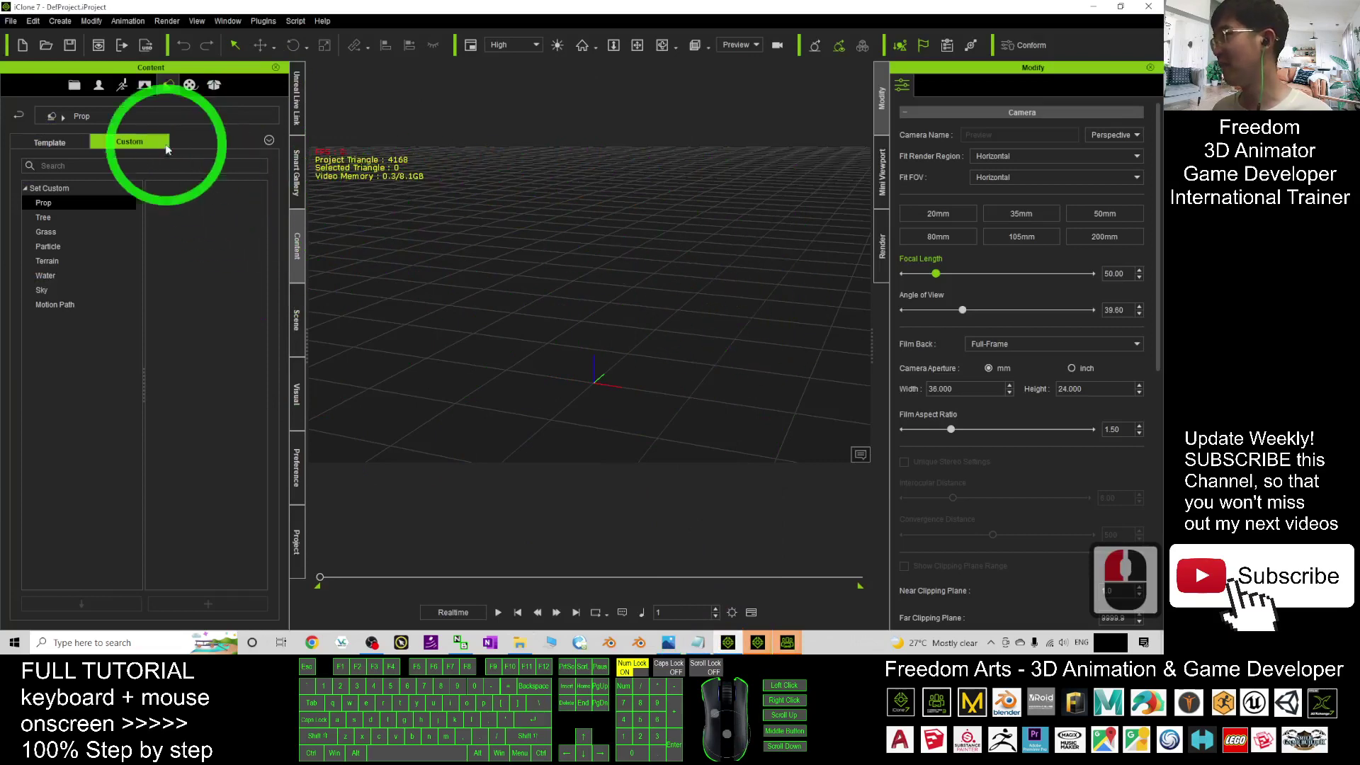
pyautogui.click(122, 86)
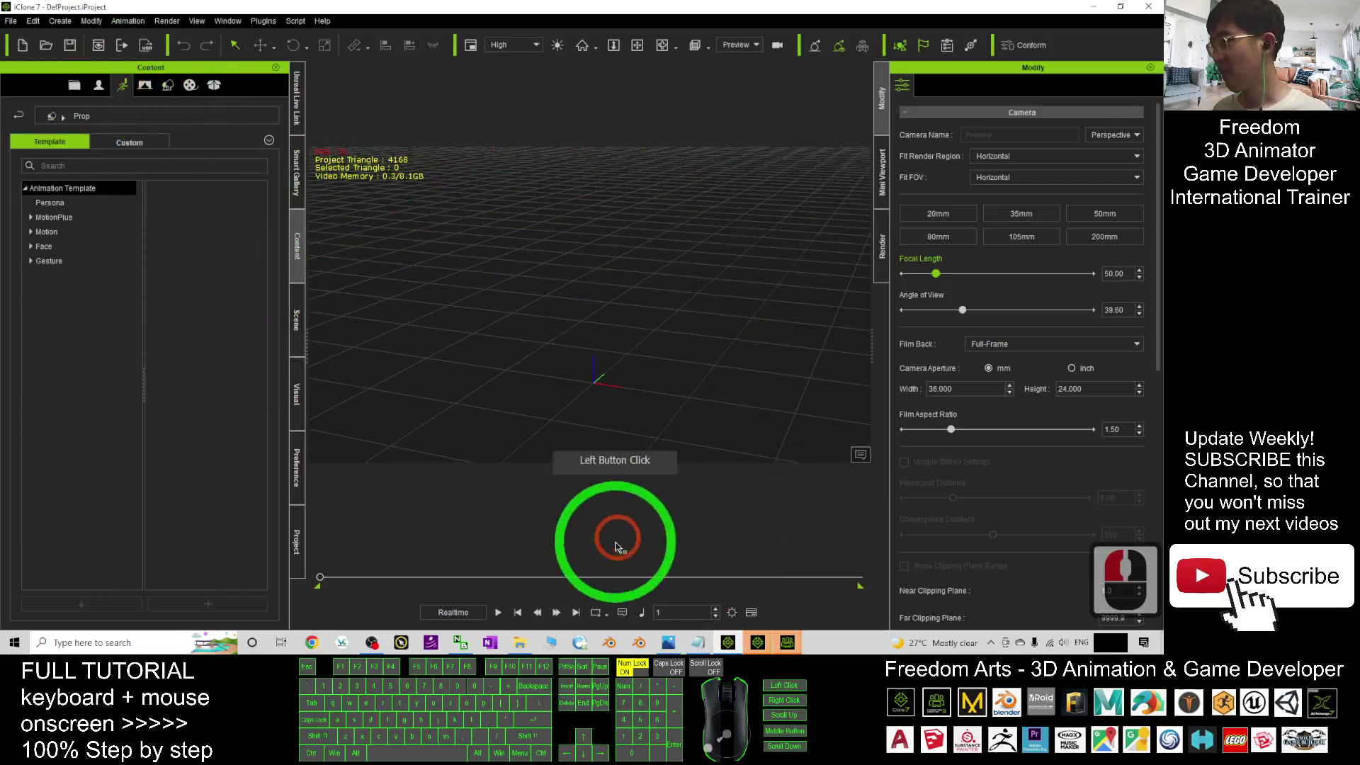
pyautogui.click(525, 642)
pyautogui.moveTo(681, 10)
pyautogui.mouseDown()
pyautogui.moveTo(563, 85)
pyautogui.moveTo(192, 66)
pyautogui.mouseUp()
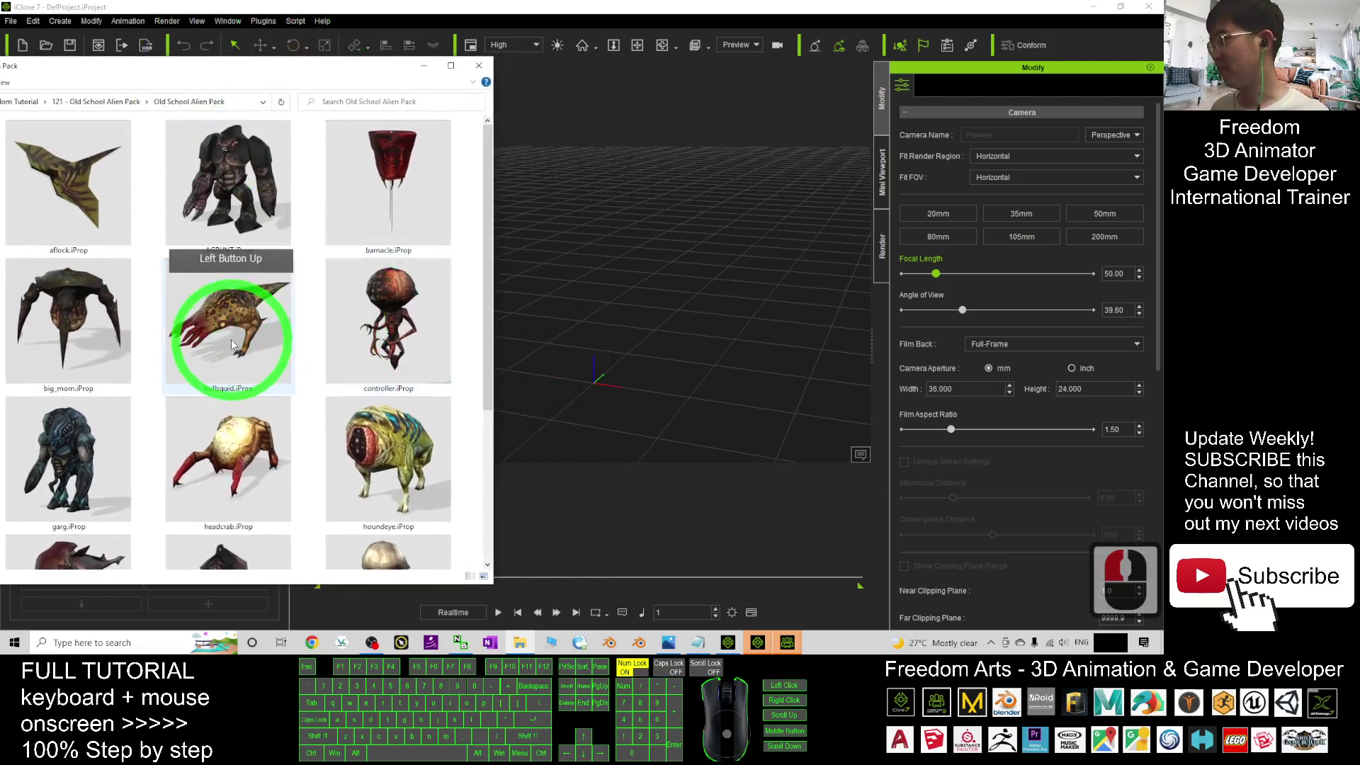
pyautogui.moveTo(231, 343); pyautogui.dragTo(595, 351)
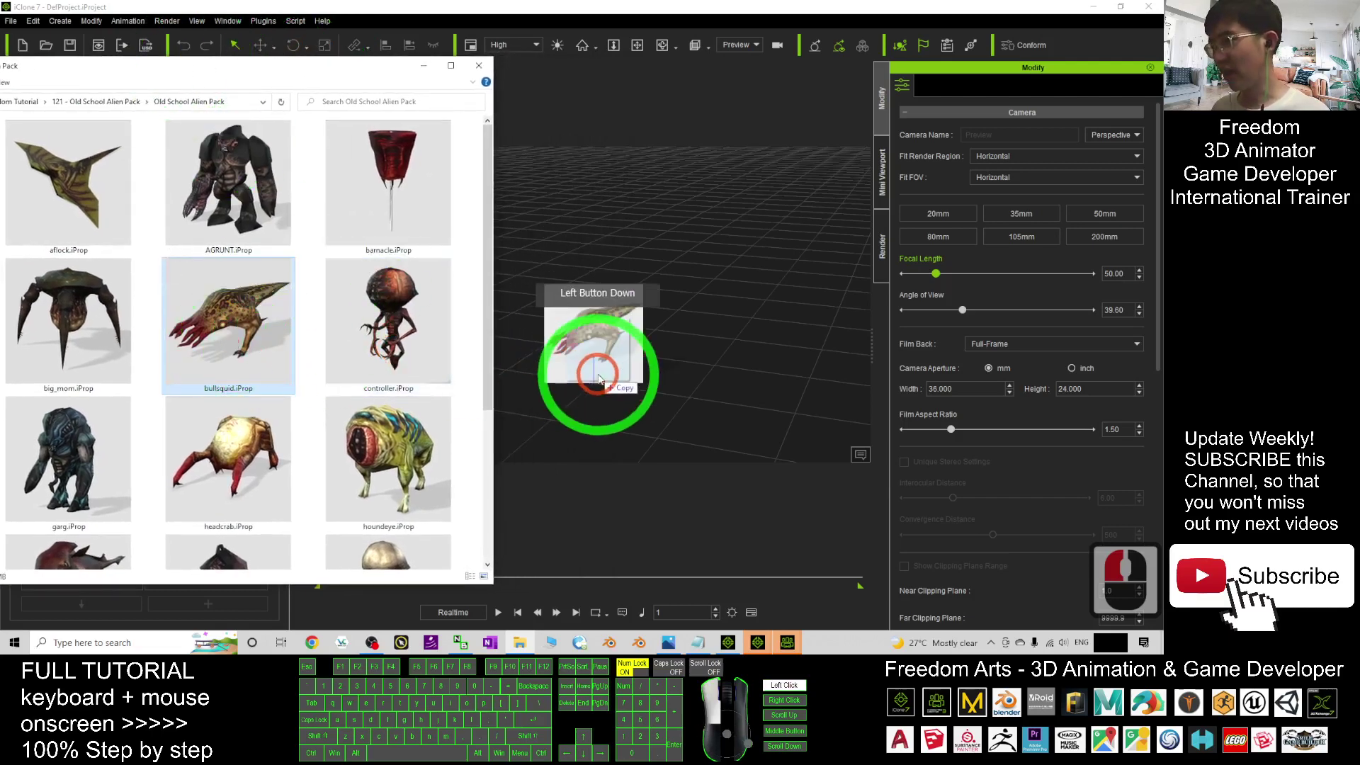
pyautogui.click(762, 12)
pyautogui.moveTo(734, 350); pyautogui.dragTo(633, 264)
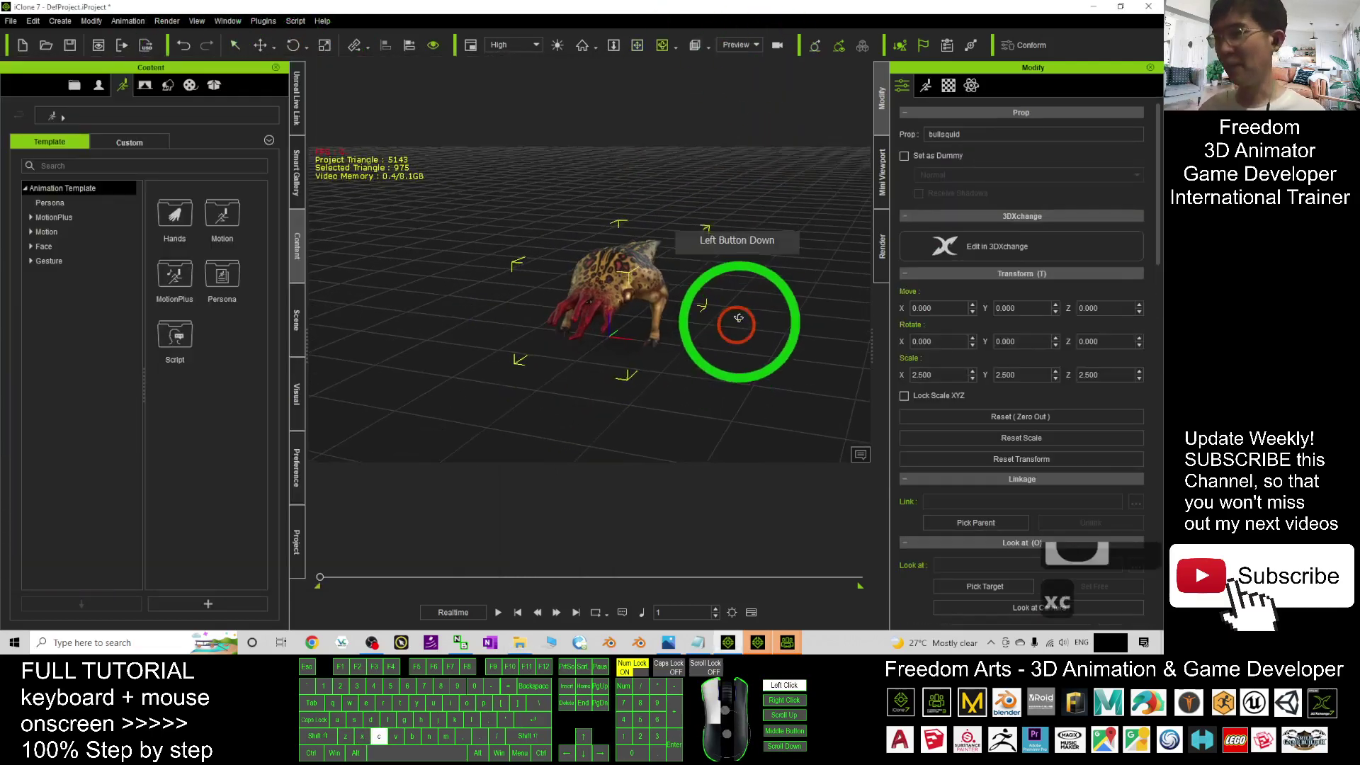
# Step: Make the bullsquid perform its idle animation and watch it play
pyautogui.rightClick(615, 268)
pyautogui.click(676, 406)
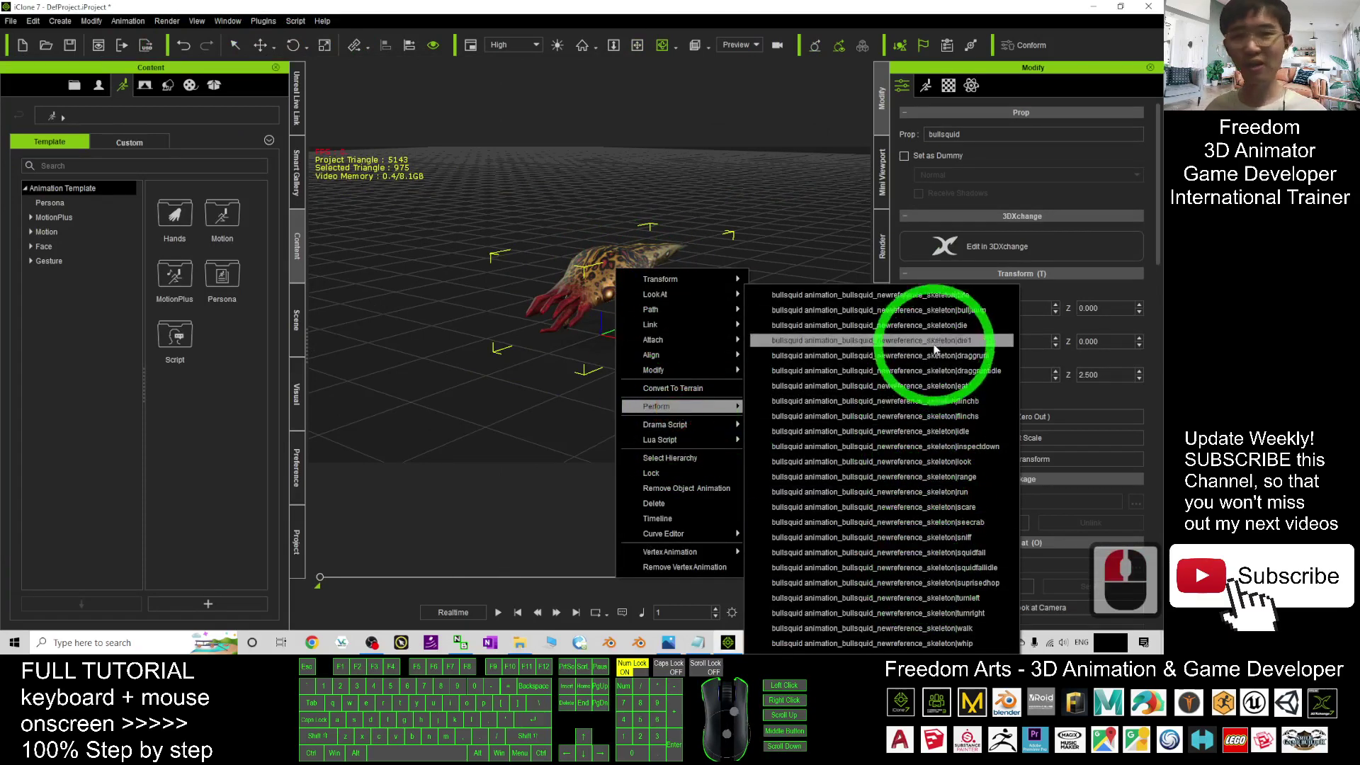
pyautogui.click(952, 431)
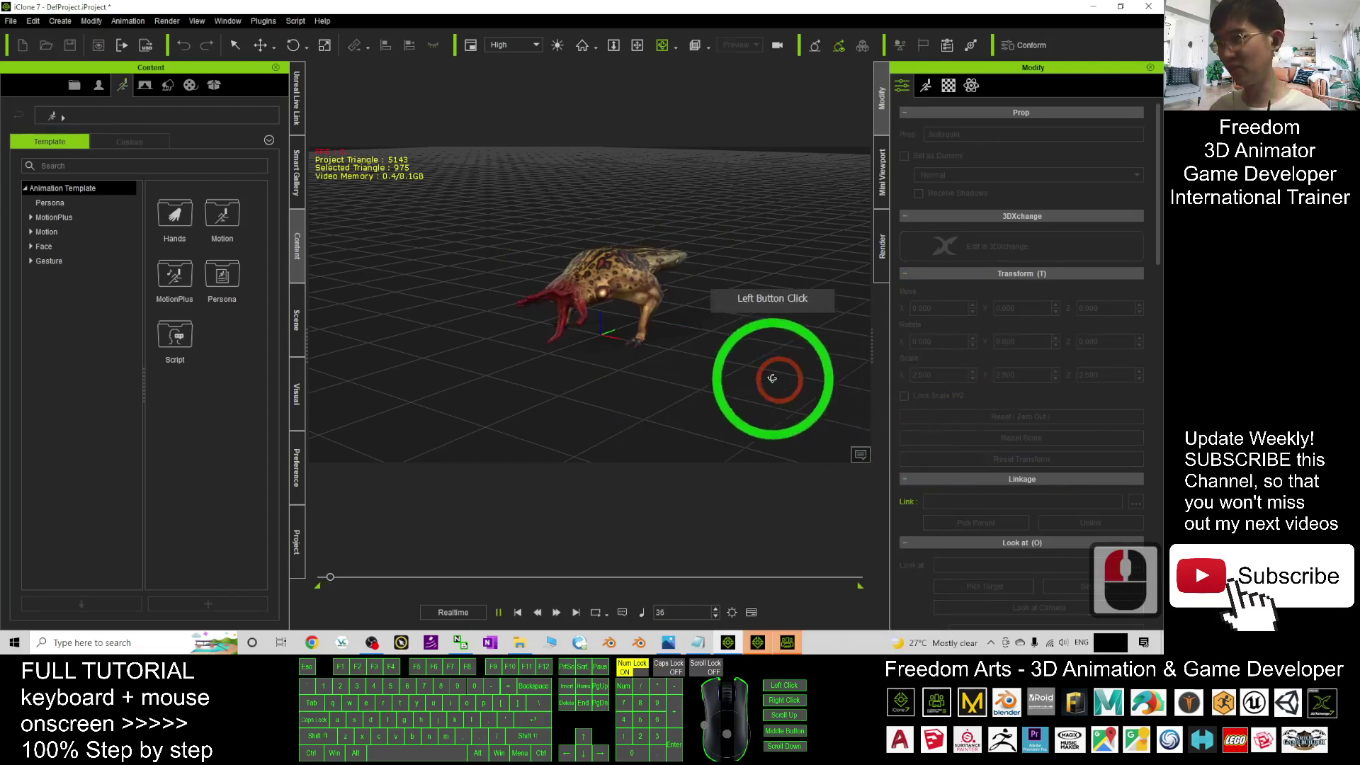
pyautogui.click(737, 342)
pyautogui.scroll(3, 680, 351)
pyautogui.scroll(6, 671, 356)
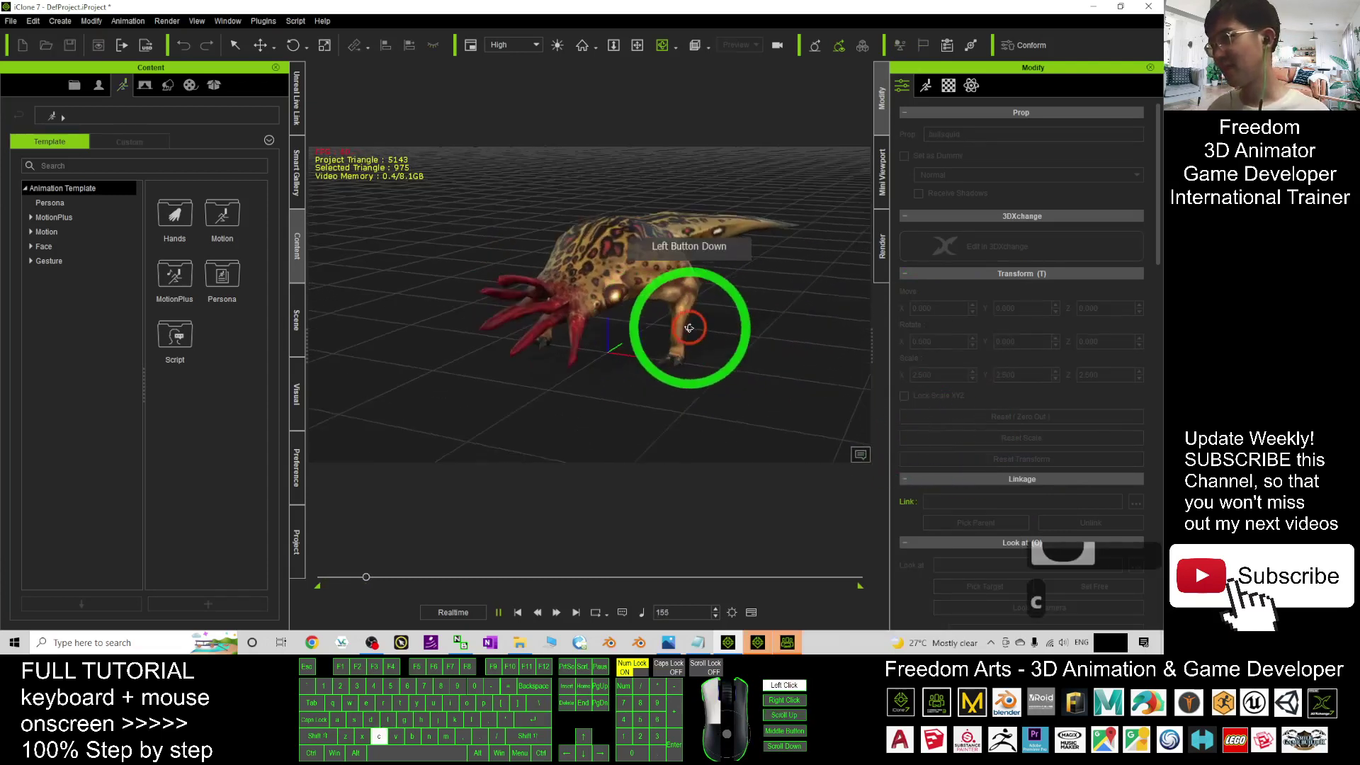
pyautogui.moveTo(638, 377)
pyautogui.mouseDown()
pyautogui.moveTo(625, 384)
pyautogui.moveTo(693, 479)
pyautogui.mouseUp()
# Step: Have the bullsquid perform a second animation, then reopen its Perform list
pyautogui.click(568, 261)
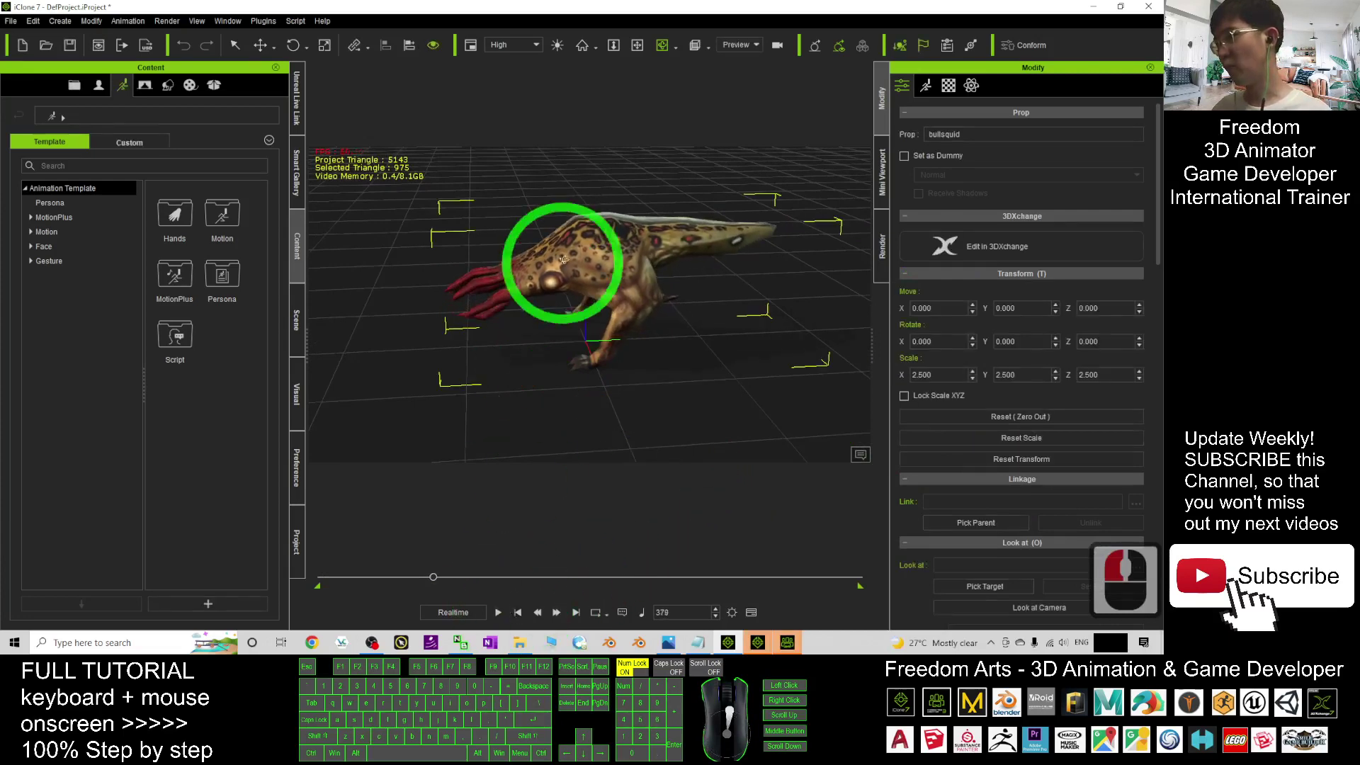
pyautogui.rightClick(600, 255)
pyautogui.moveTo(643, 391)
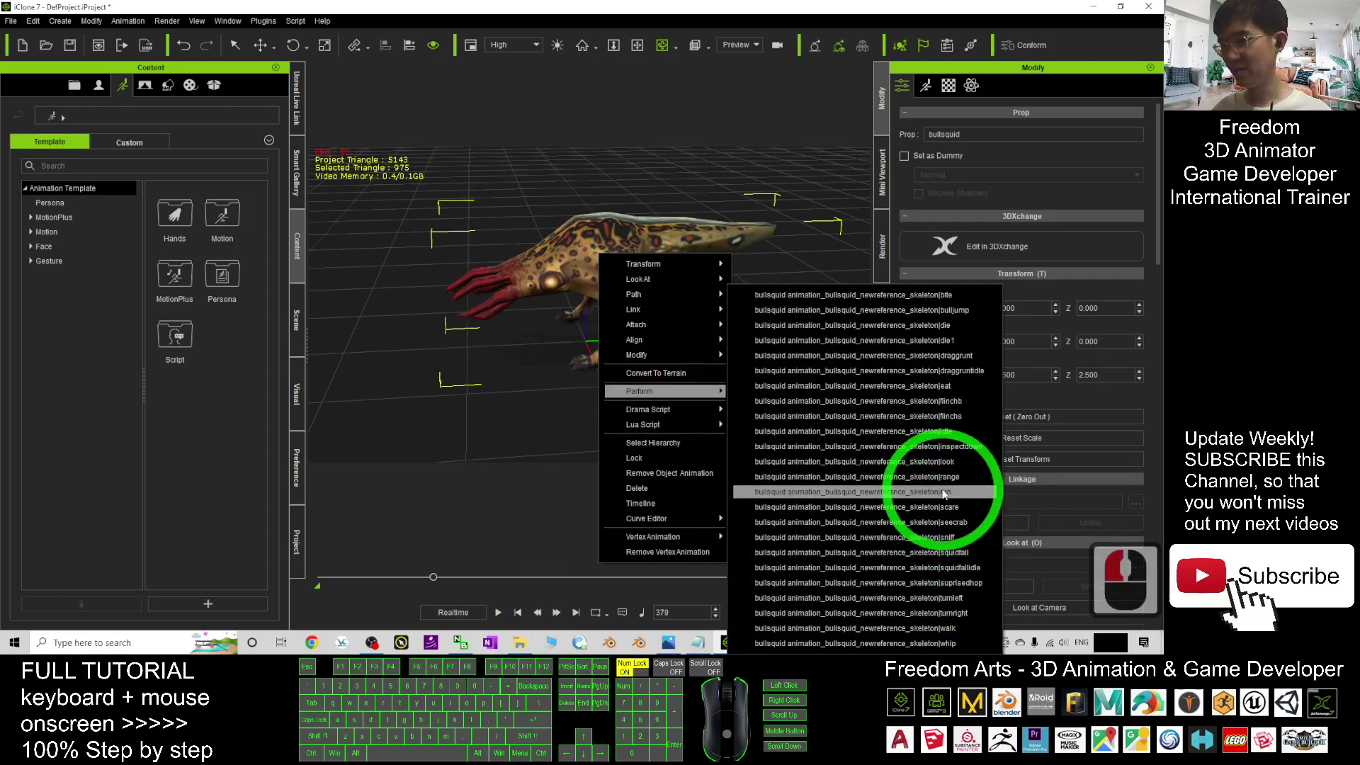
pyautogui.click(935, 628)
pyautogui.scroll(-10, 743, 333)
pyautogui.scroll(-7, 743, 332)
pyautogui.click(606, 296)
pyautogui.rightClick(606, 296)
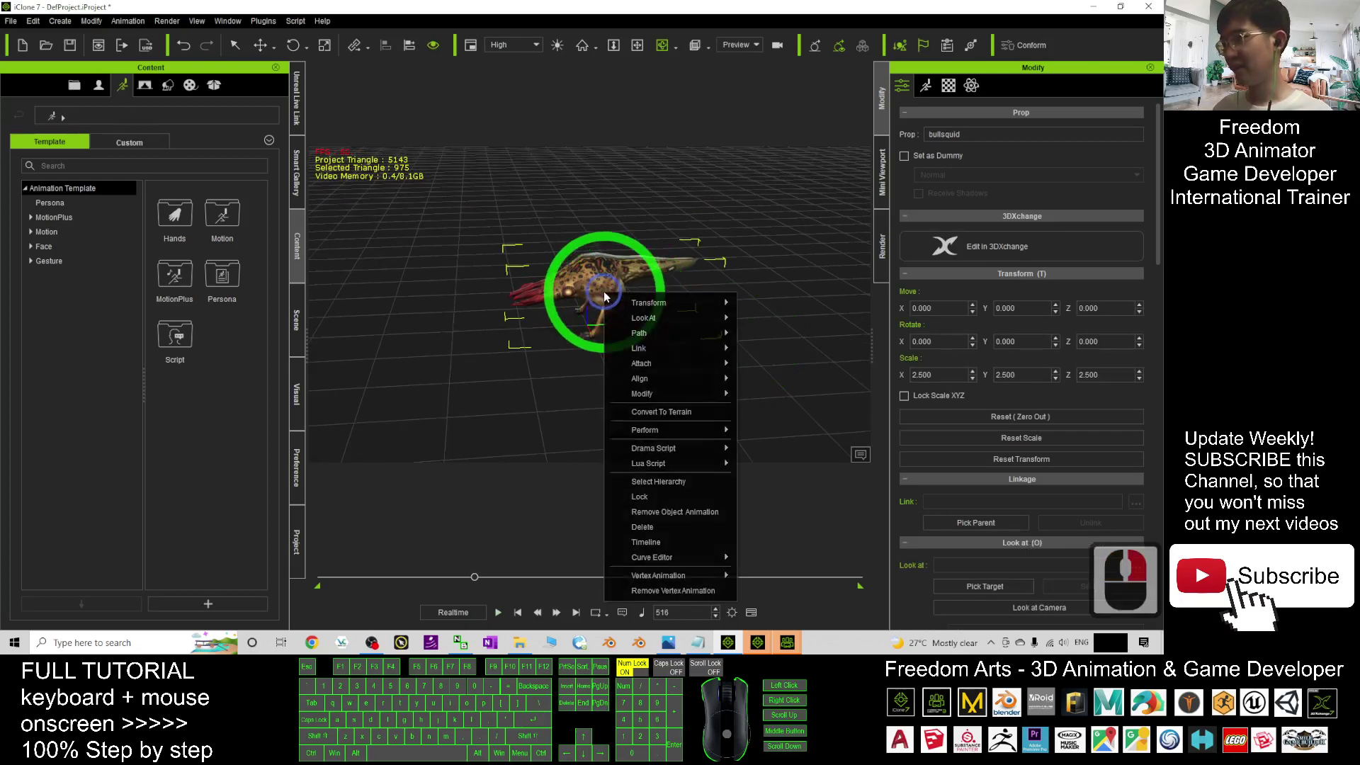
pyautogui.click(681, 431)
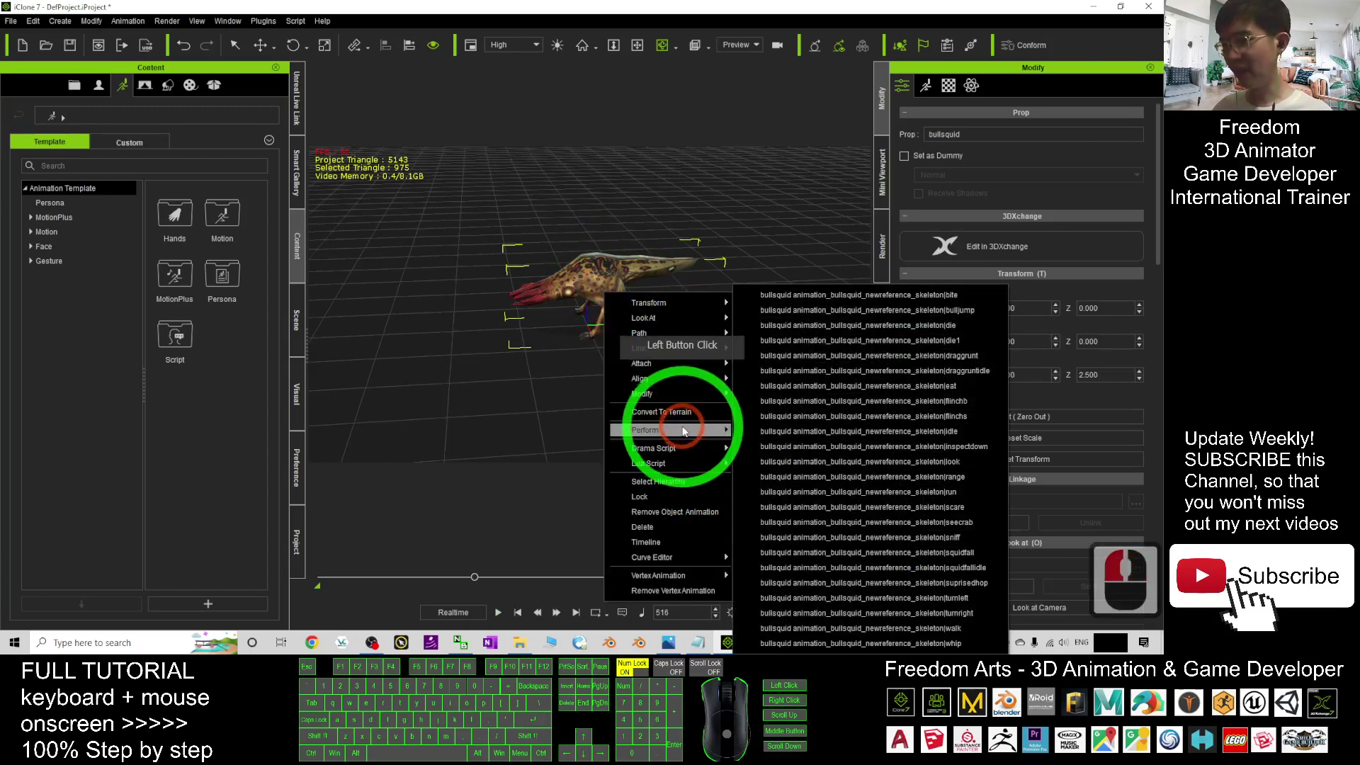
# Step: Play the bullsquid's last listed Perform animation and orbit around it
pyautogui.click(941, 632)
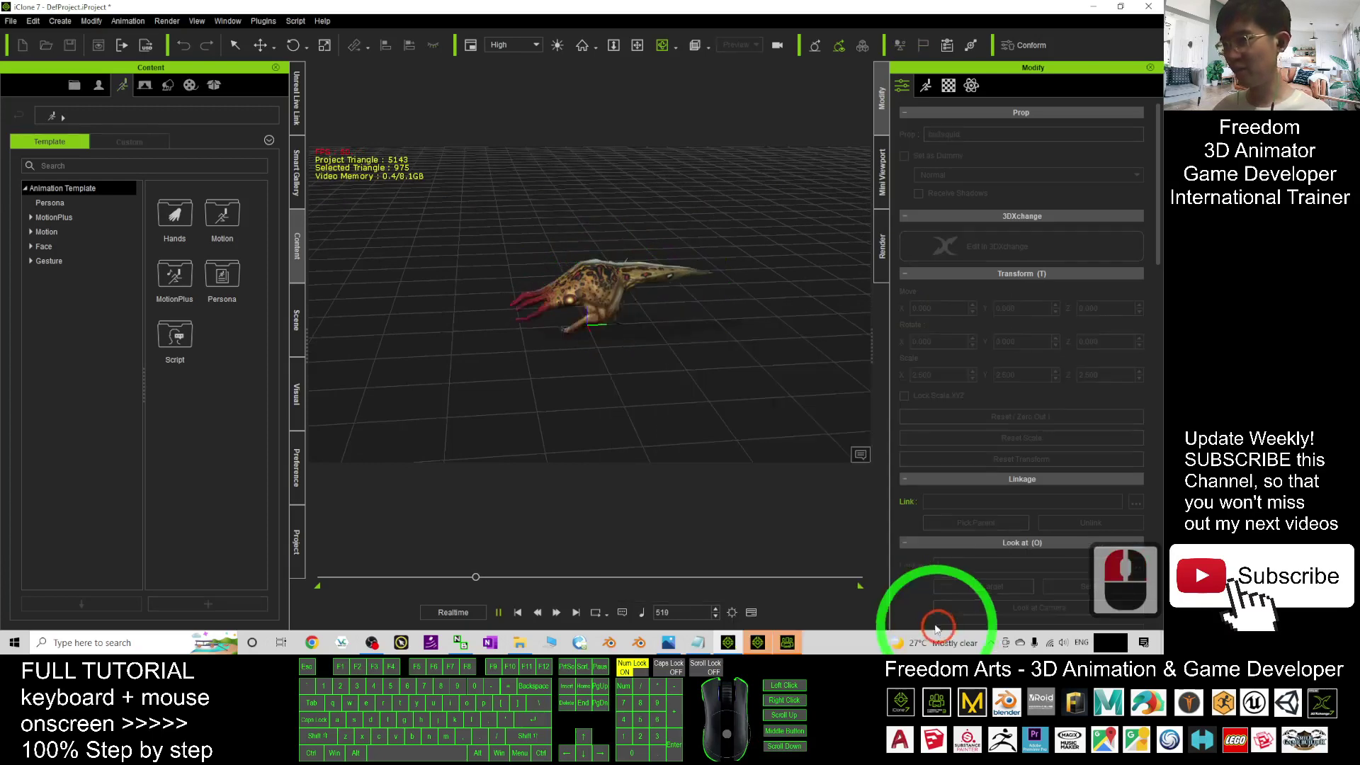
pyautogui.moveTo(670, 367)
pyautogui.mouseDown()
pyautogui.moveTo(587, 359)
pyautogui.moveTo(882, 367)
pyautogui.mouseUp()
pyautogui.click(519, 613)
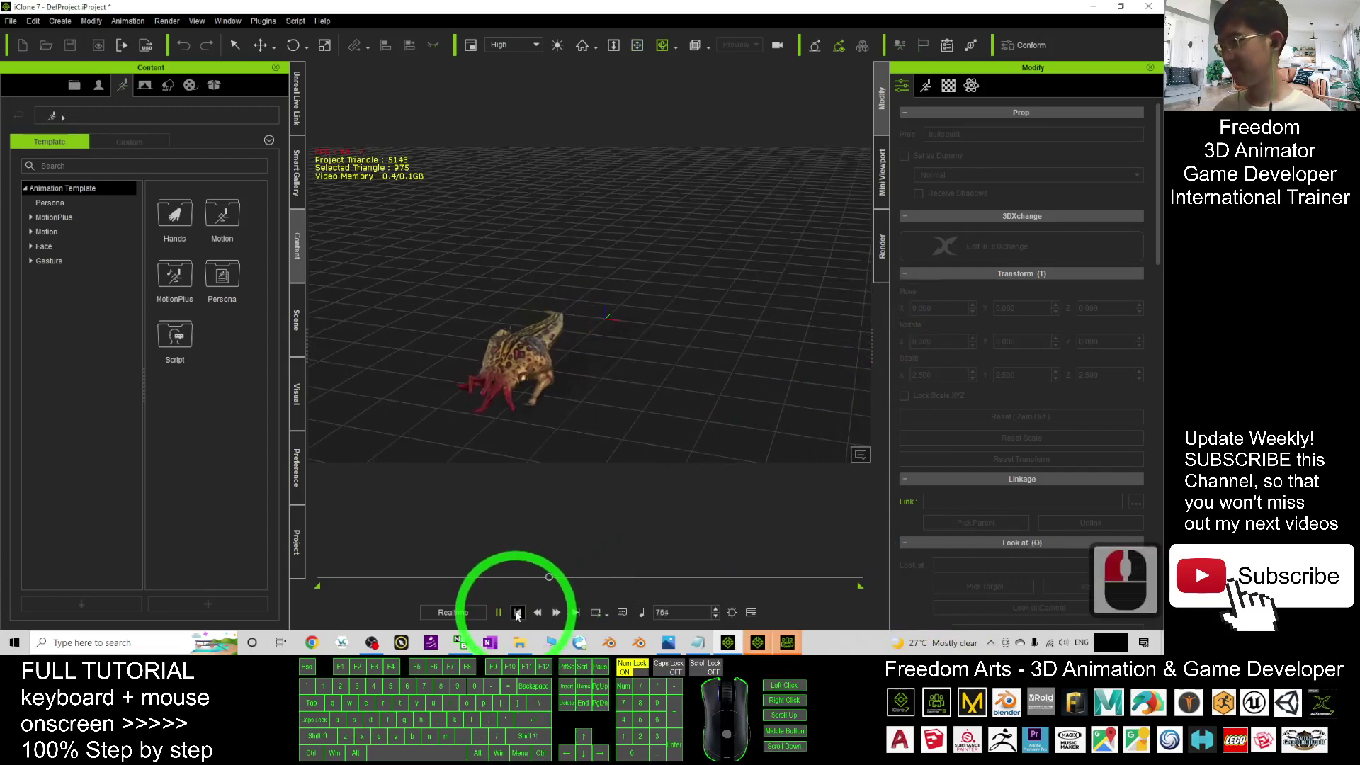
pyautogui.click(563, 372)
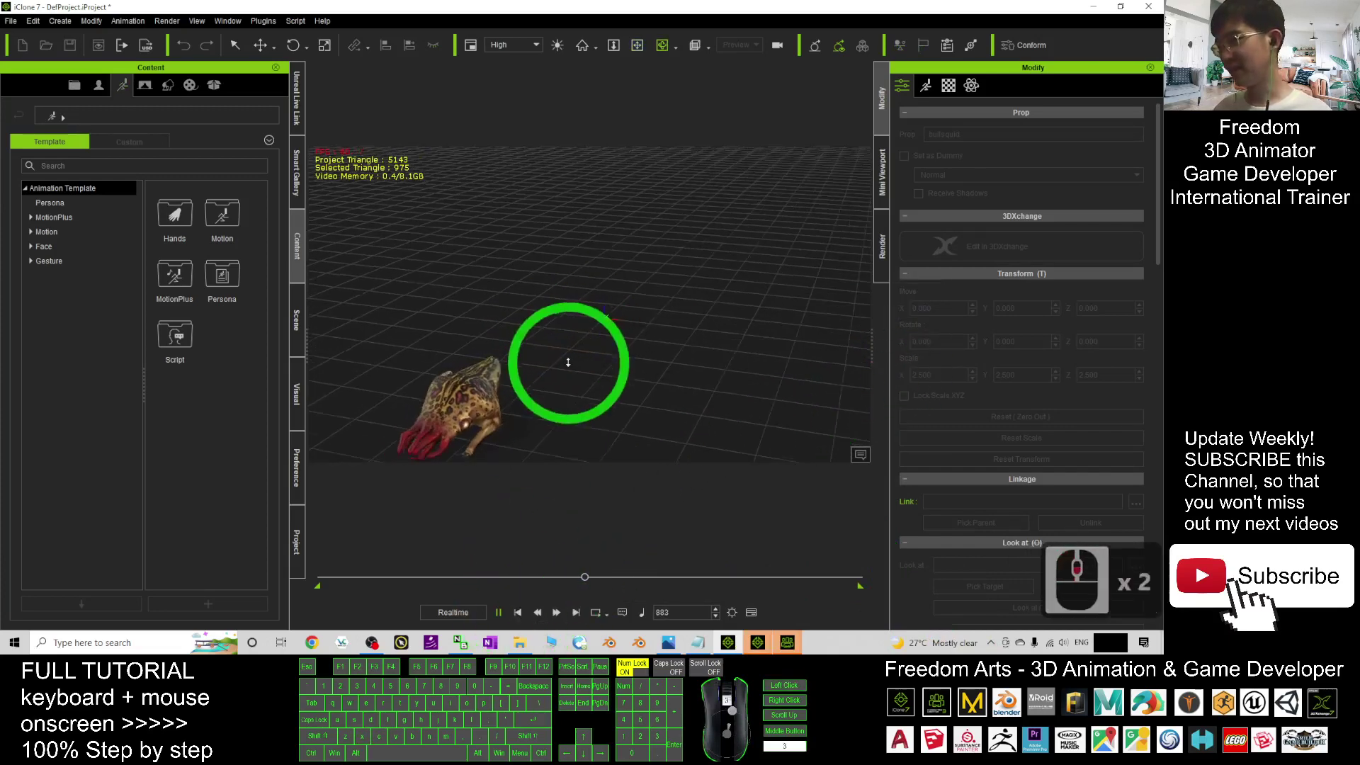
pyautogui.click(659, 247)
# Step: Restart playback, zoom in on the bullsquid, then stop at the first frame
pyautogui.click(518, 613)
pyautogui.click(732, 263)
pyautogui.moveTo(732, 265); pyautogui.dragTo(564, 485)
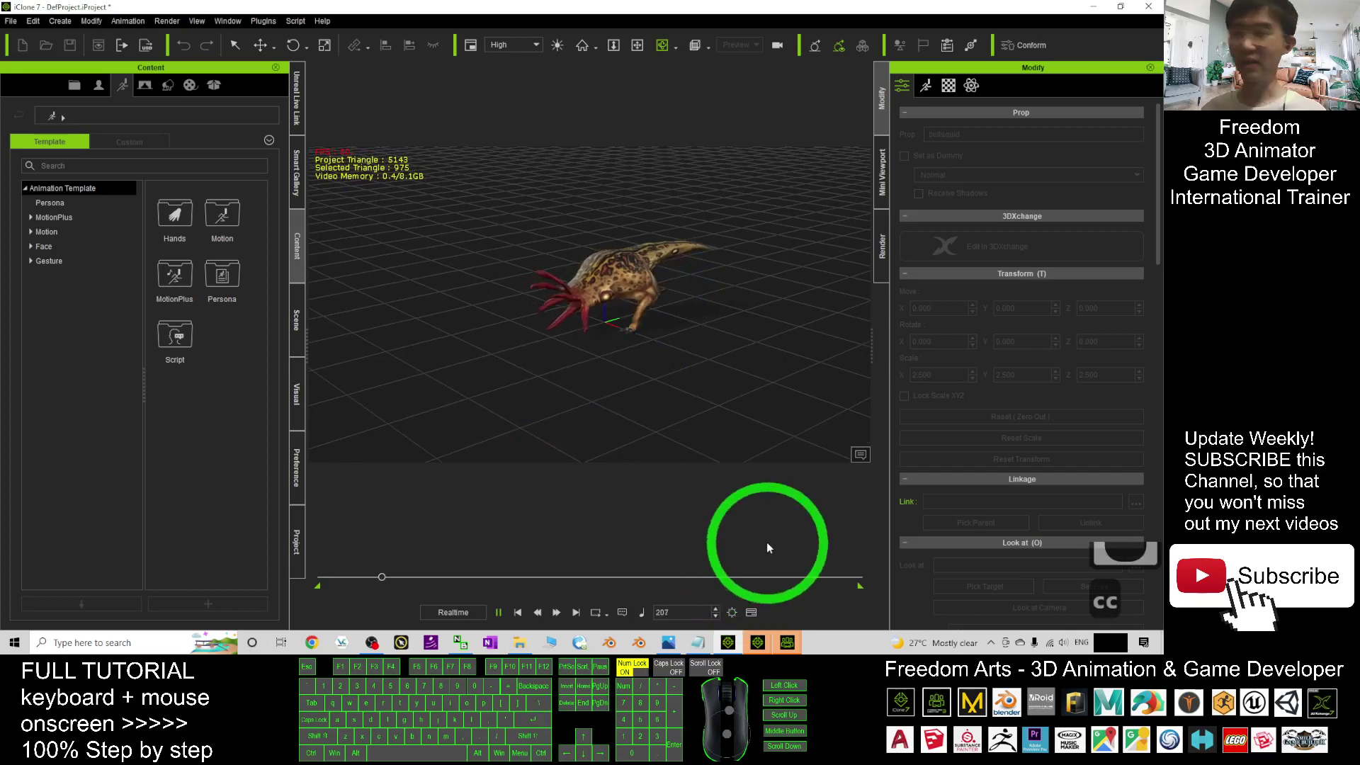
pyautogui.scroll(5, 625, 319)
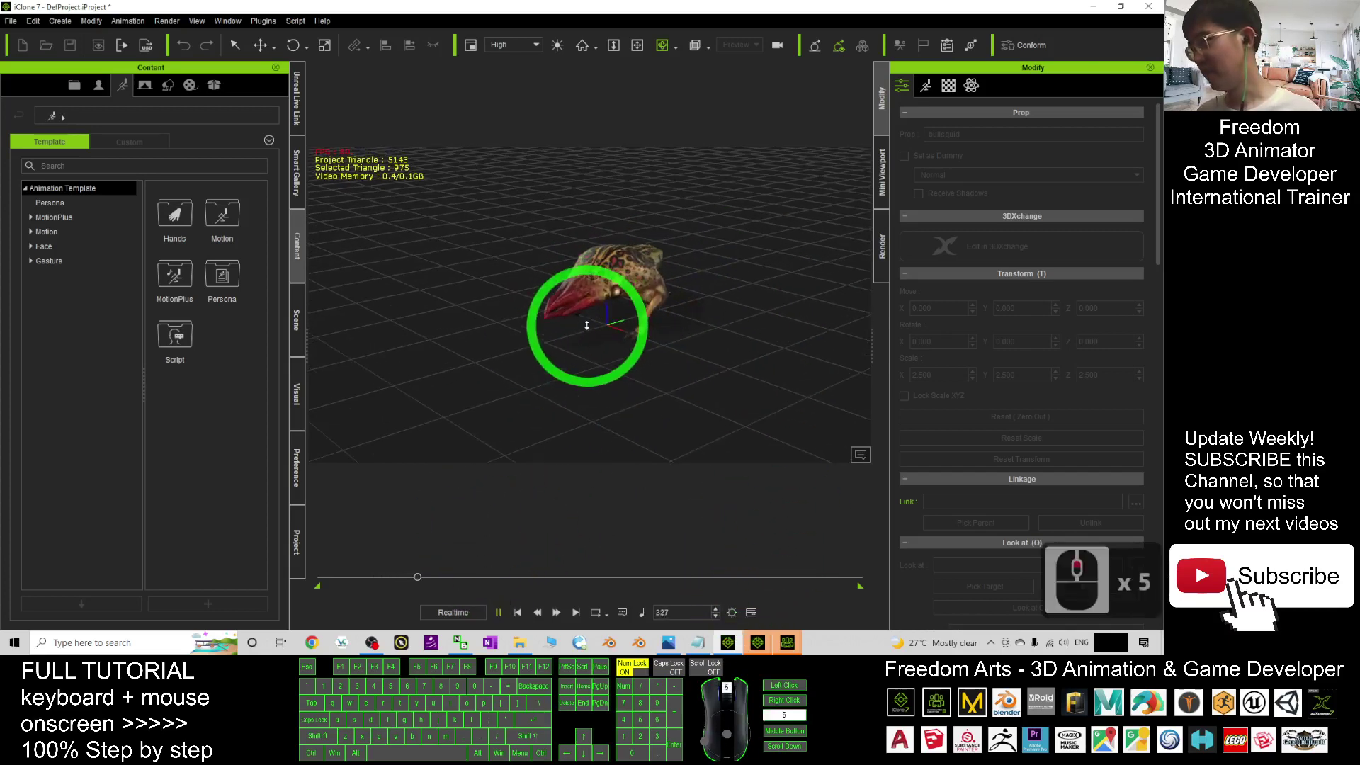
pyautogui.scroll(5, 583, 310)
pyautogui.scroll(5, 560, 443)
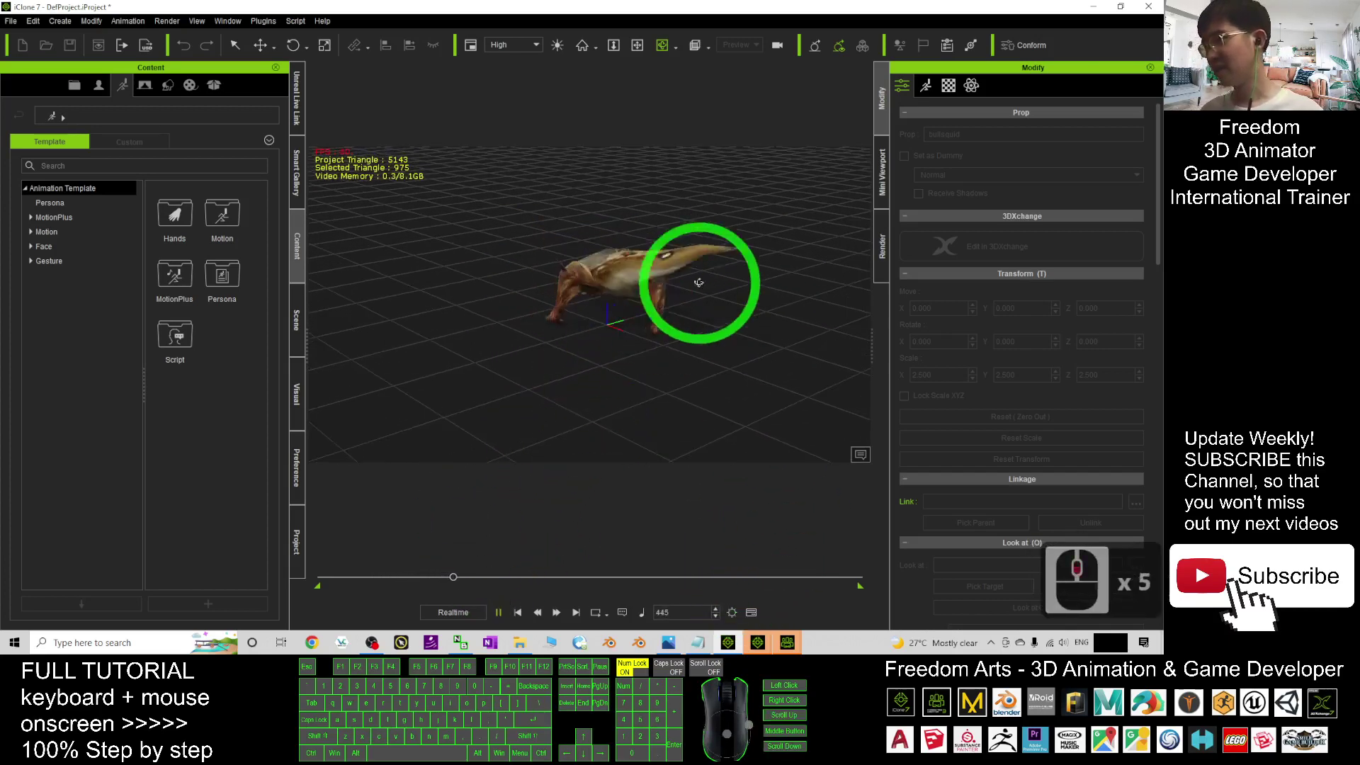
pyautogui.click(518, 613)
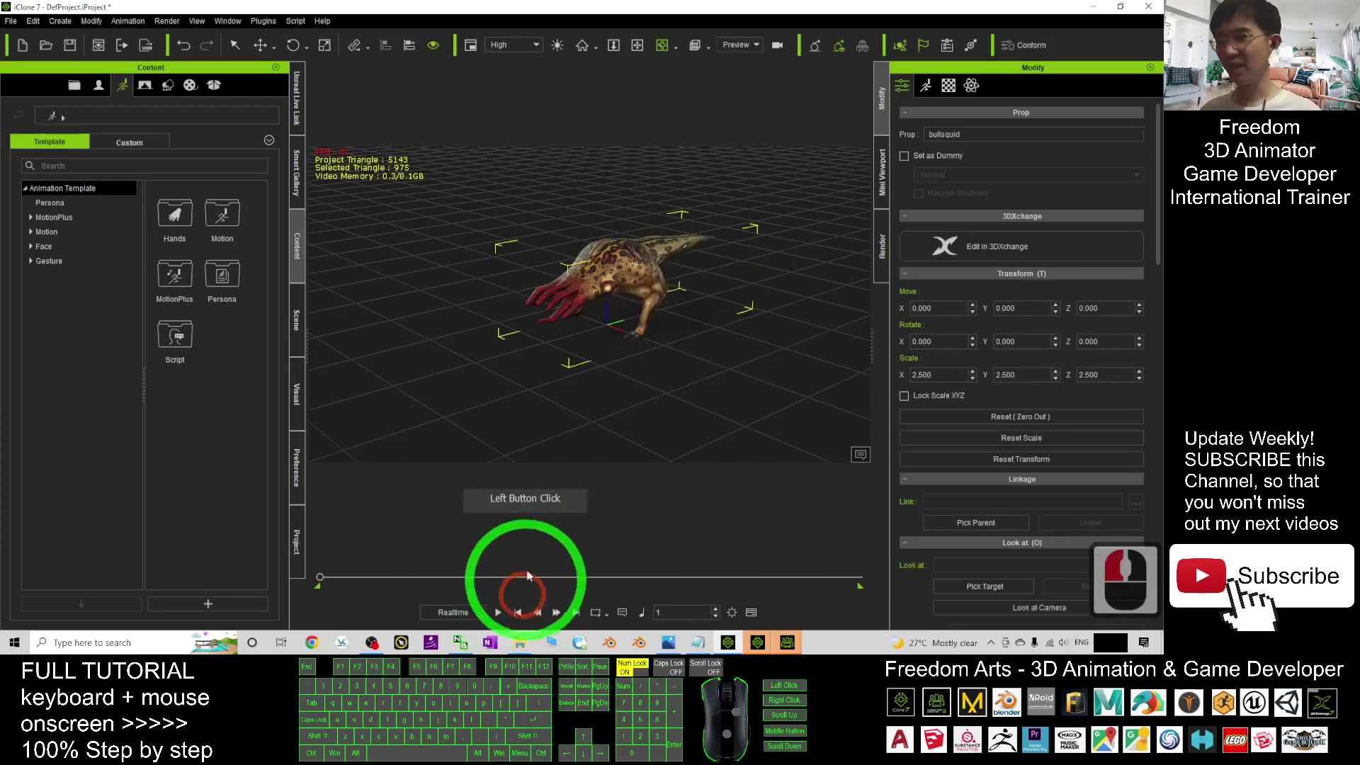
pyautogui.click(646, 269)
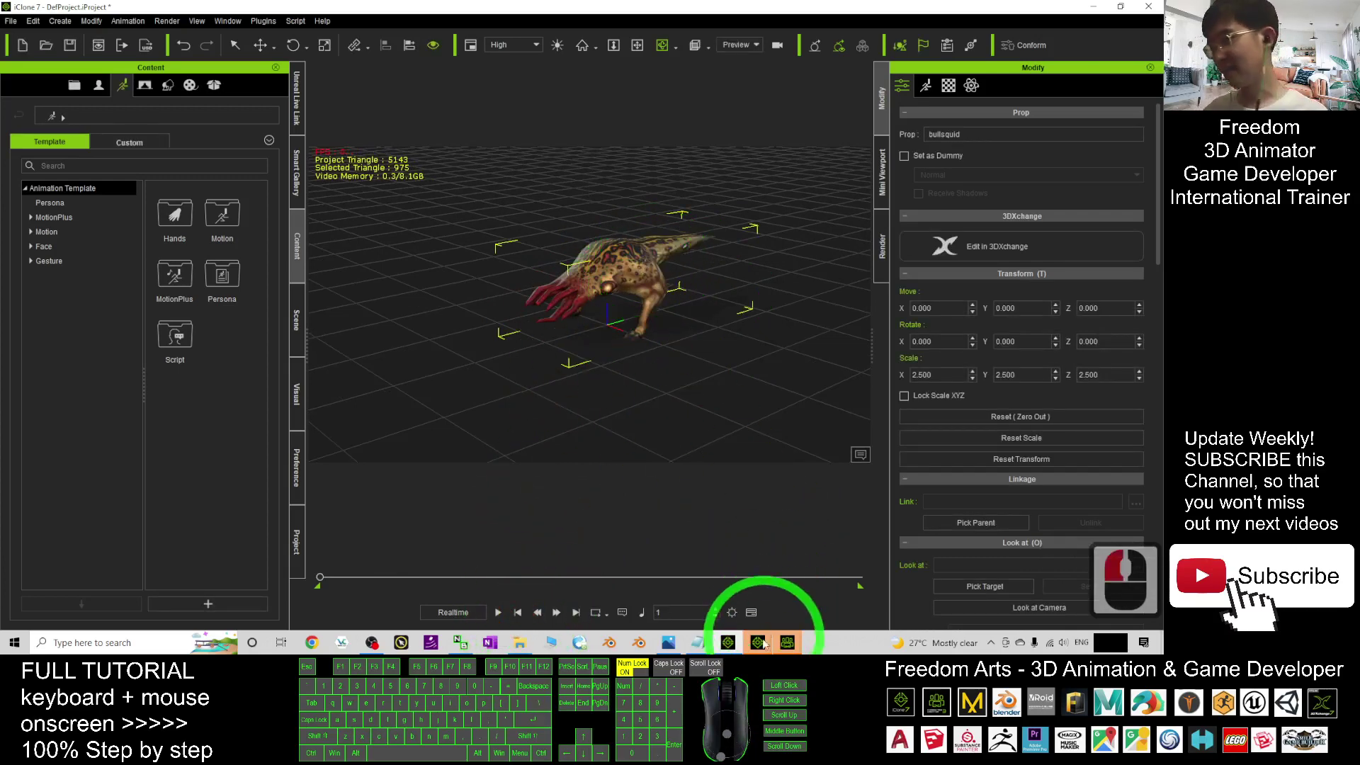
# Step: Dismiss the iClone 8 welcome screen and drag controller.iProp into the new scene
pyautogui.click(791, 583)
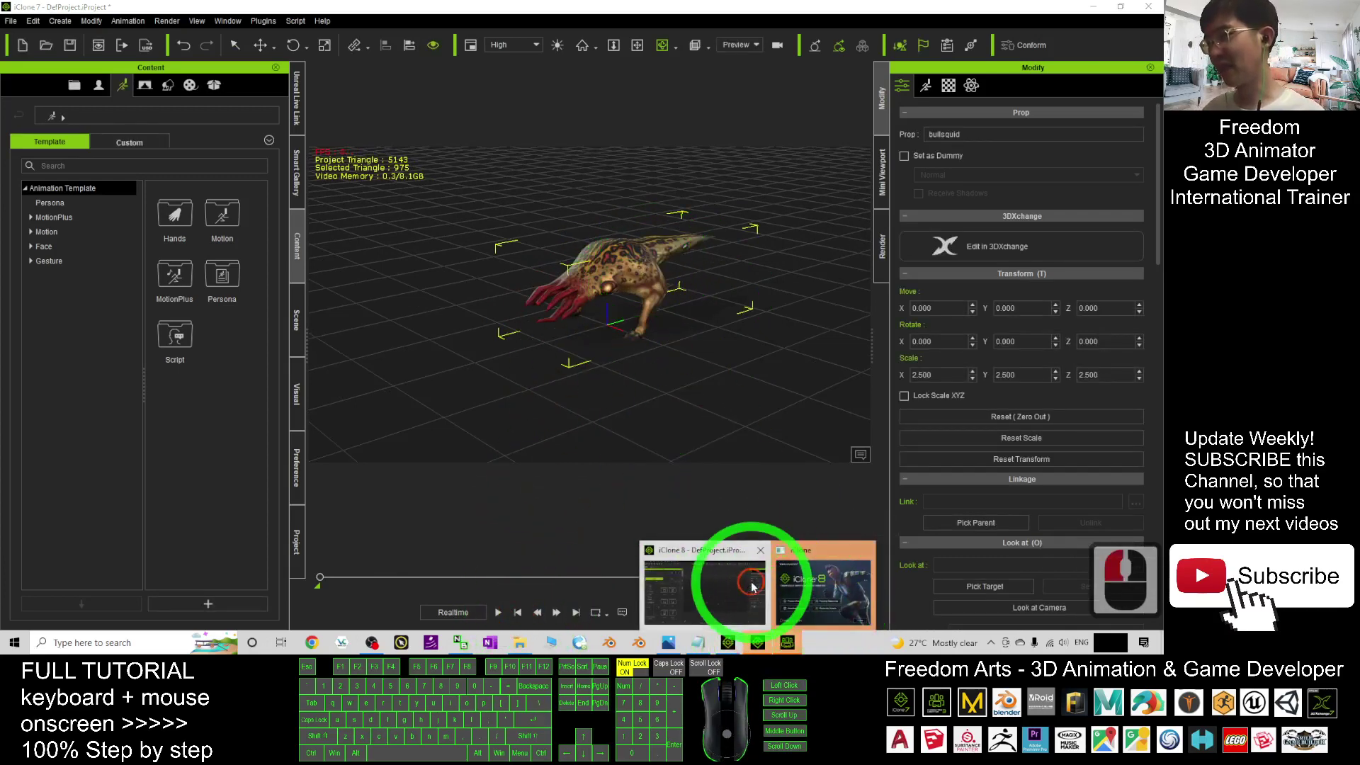
pyautogui.click(745, 440)
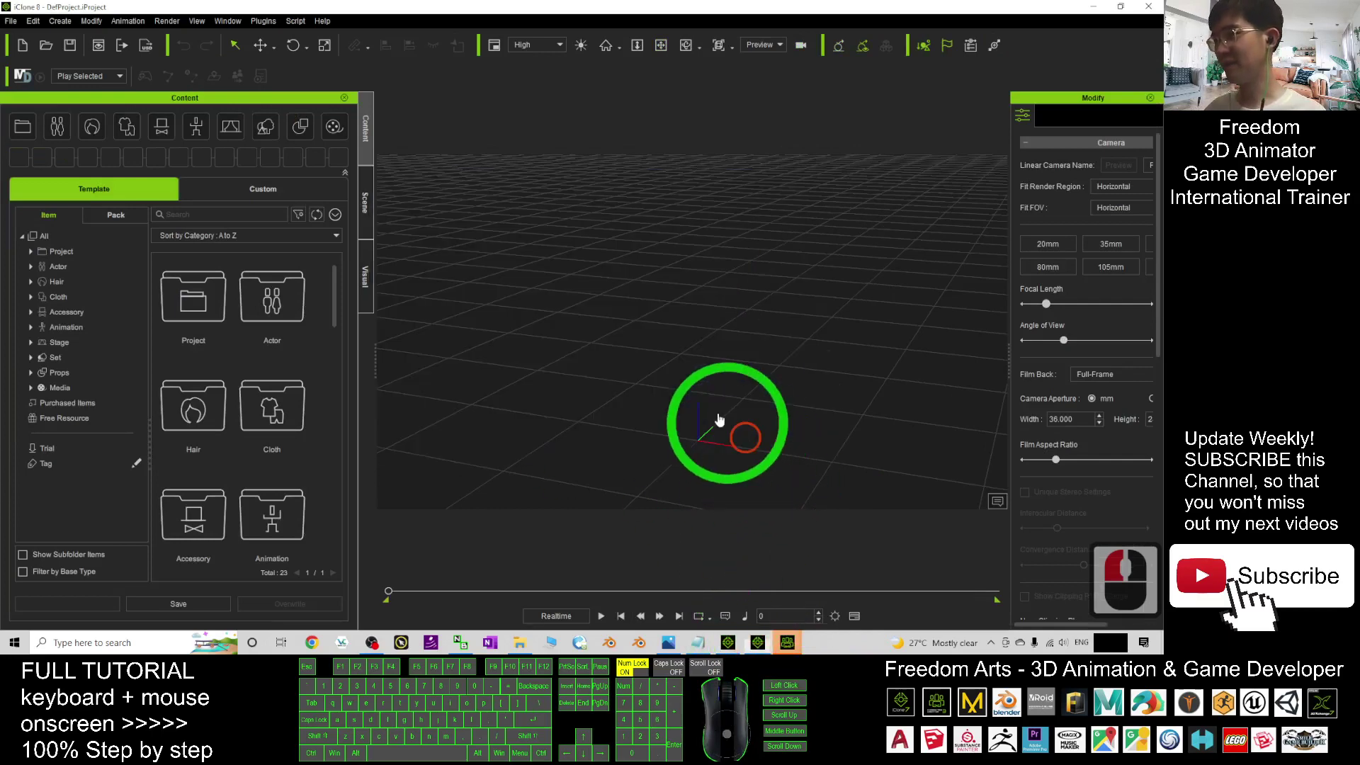
pyautogui.click(705, 616)
pyautogui.click(508, 627)
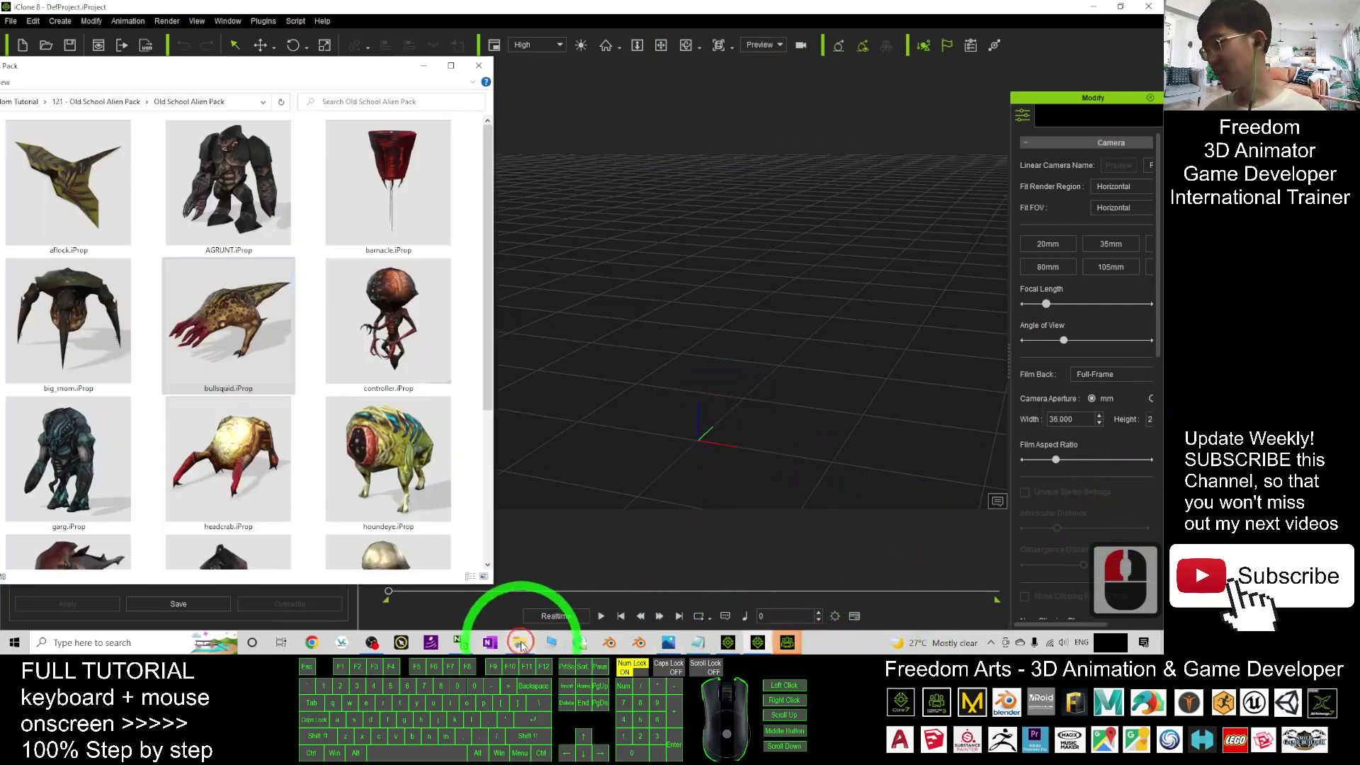
pyautogui.moveTo(409, 319); pyautogui.dragTo(830, 288)
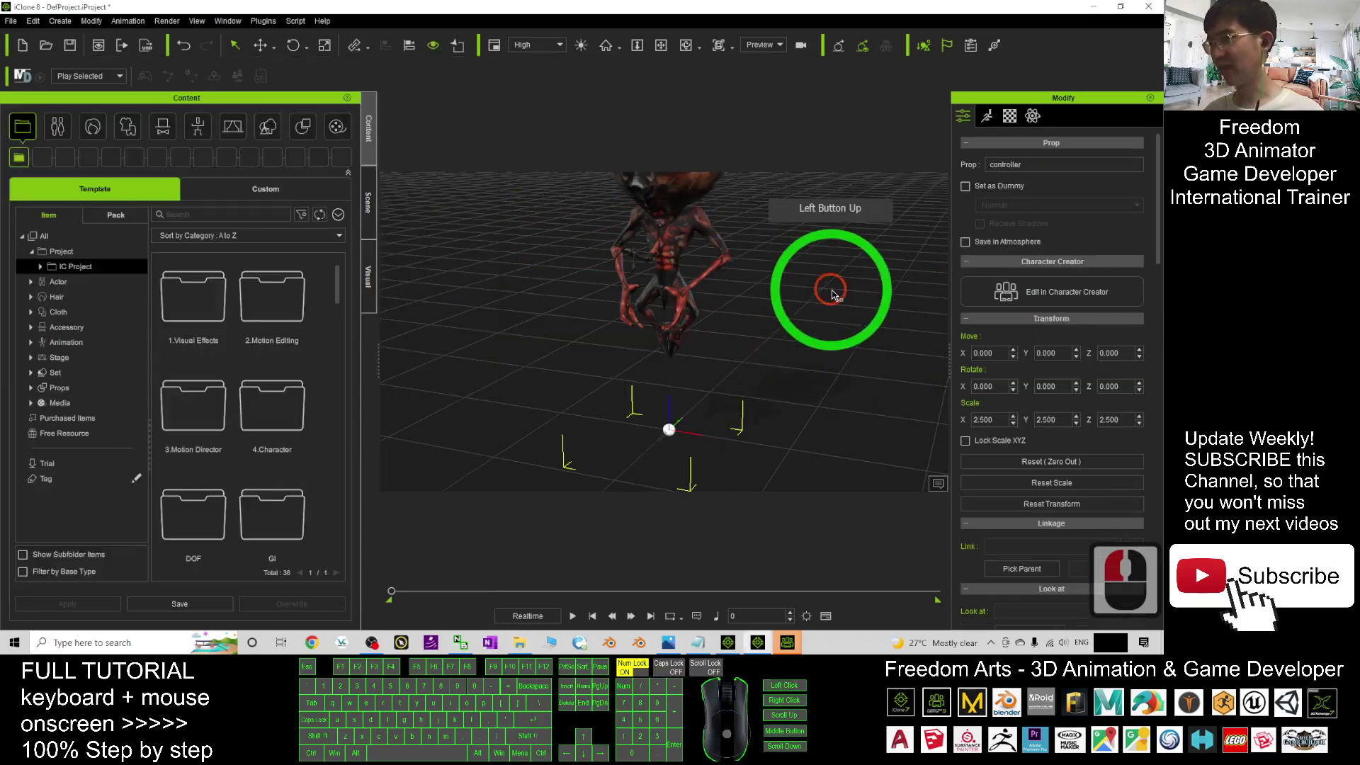
pyautogui.click(734, 302)
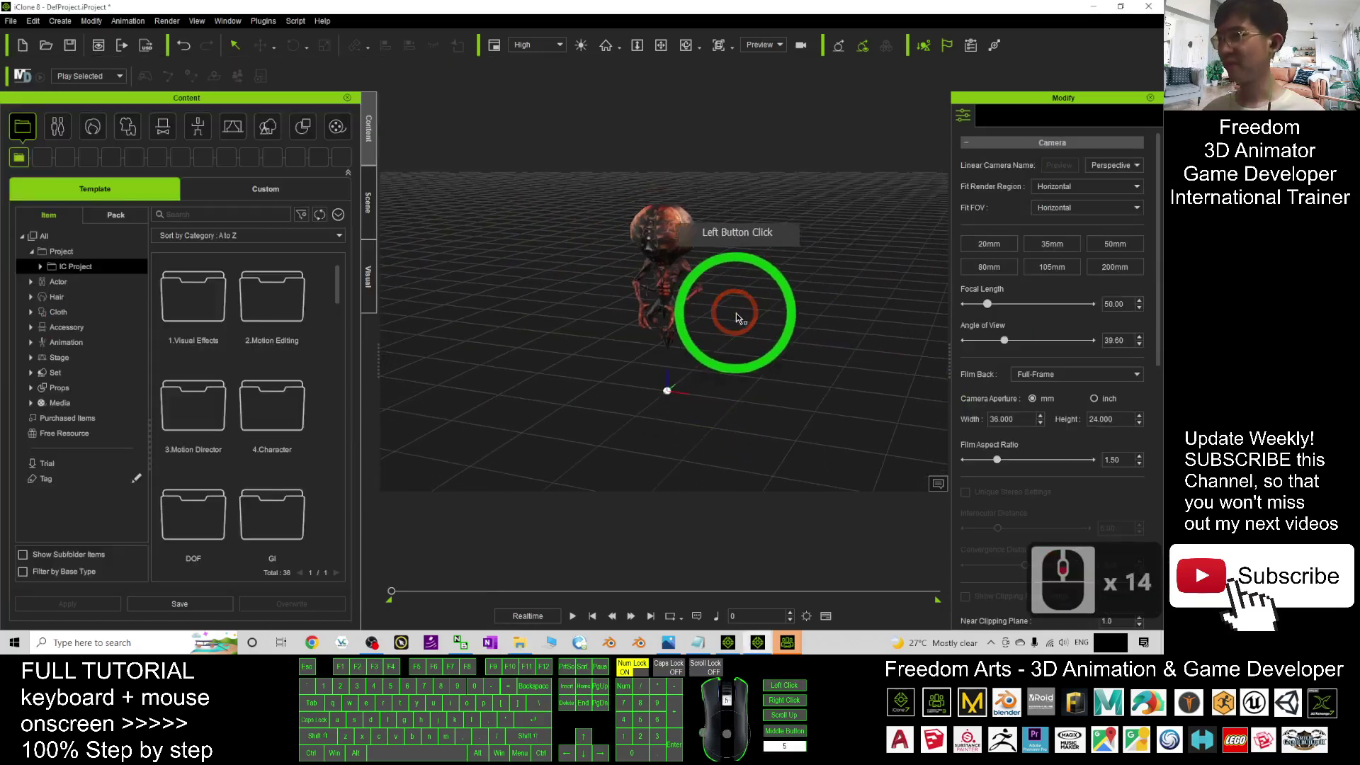
pyautogui.moveTo(681, 297)
pyautogui.keyDown('alt'); pyautogui.mouseDown()
pyautogui.moveTo(647, 320)
pyautogui.moveTo(659, 424)
pyautogui.mouseUp(); pyautogui.keyUp('alt')
pyautogui.doubleClick(657, 265)
# Step: Set the controller alien's RootNode material opacity to zero
pyautogui.click(1009, 116)
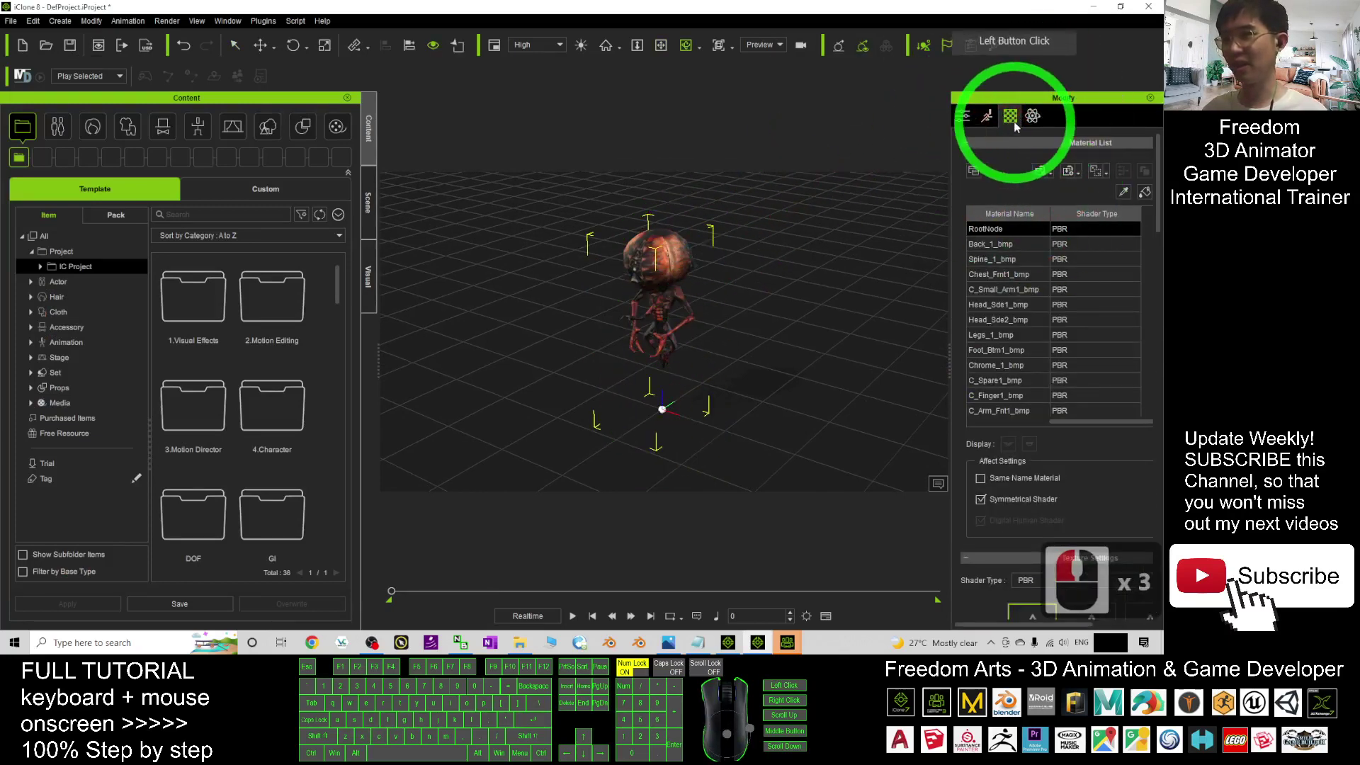
pyautogui.click(987, 229)
pyautogui.scroll(-3, 1000, 286)
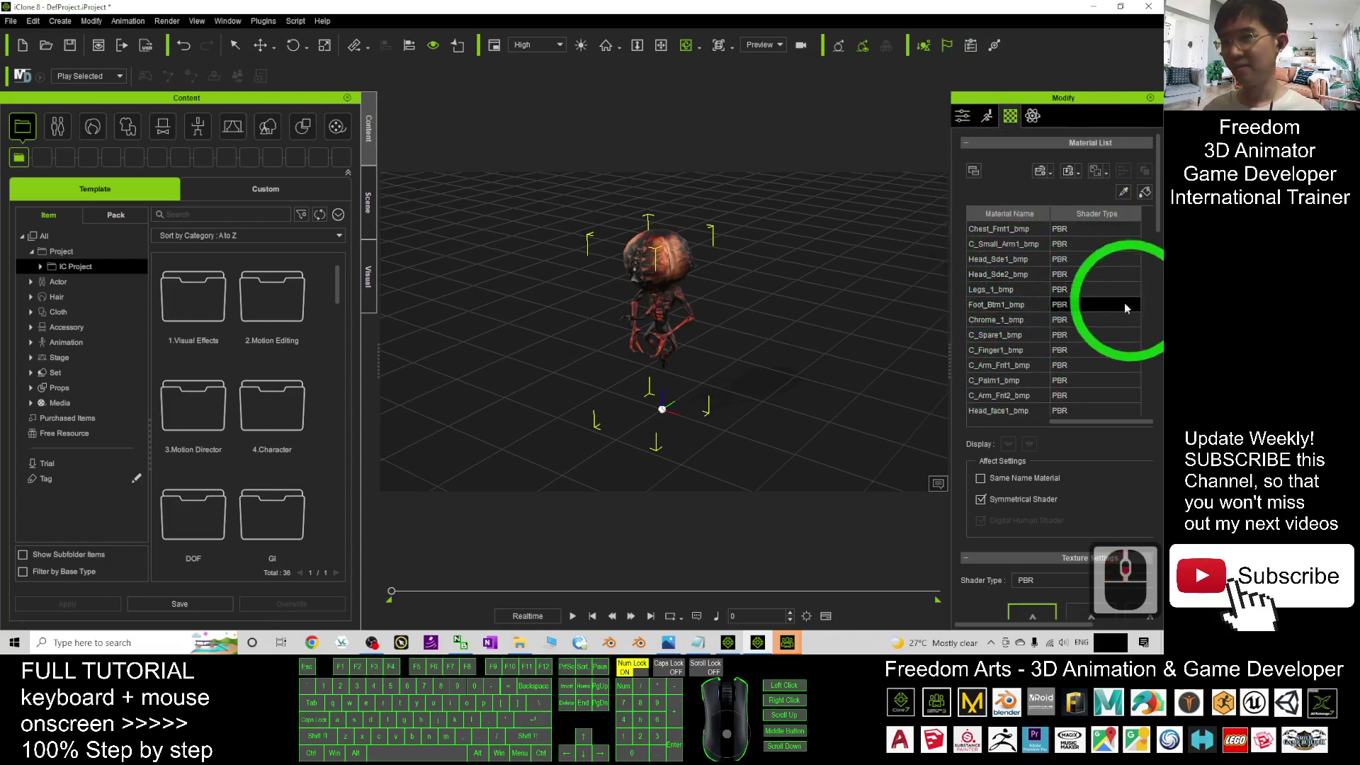
pyautogui.scroll(-3, 1085, 315)
pyautogui.scroll(-3, 1109, 364)
pyautogui.scroll(7, 1086, 351)
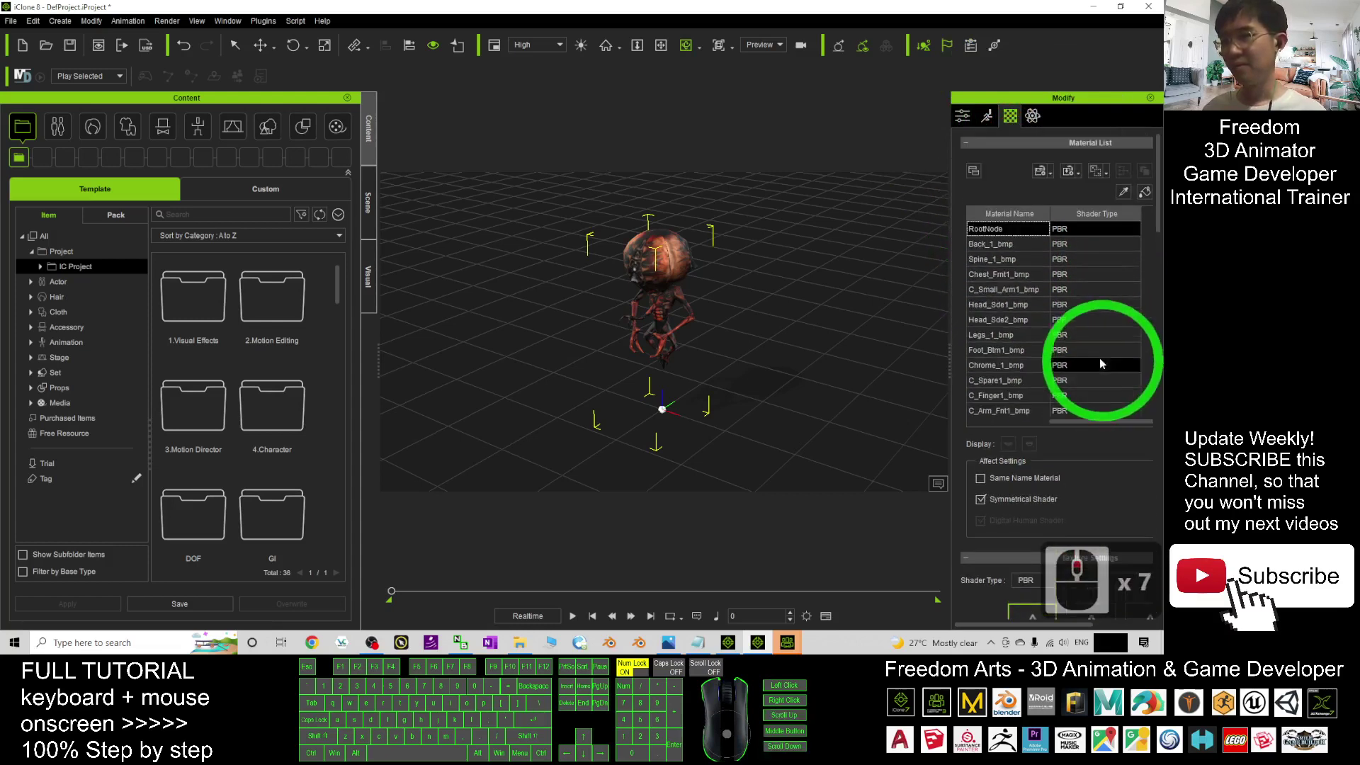
pyautogui.scroll(-7, 1086, 350)
pyautogui.scroll(-14, 1091, 359)
pyautogui.click(1073, 499)
pyautogui.scroll(-7, 1074, 499)
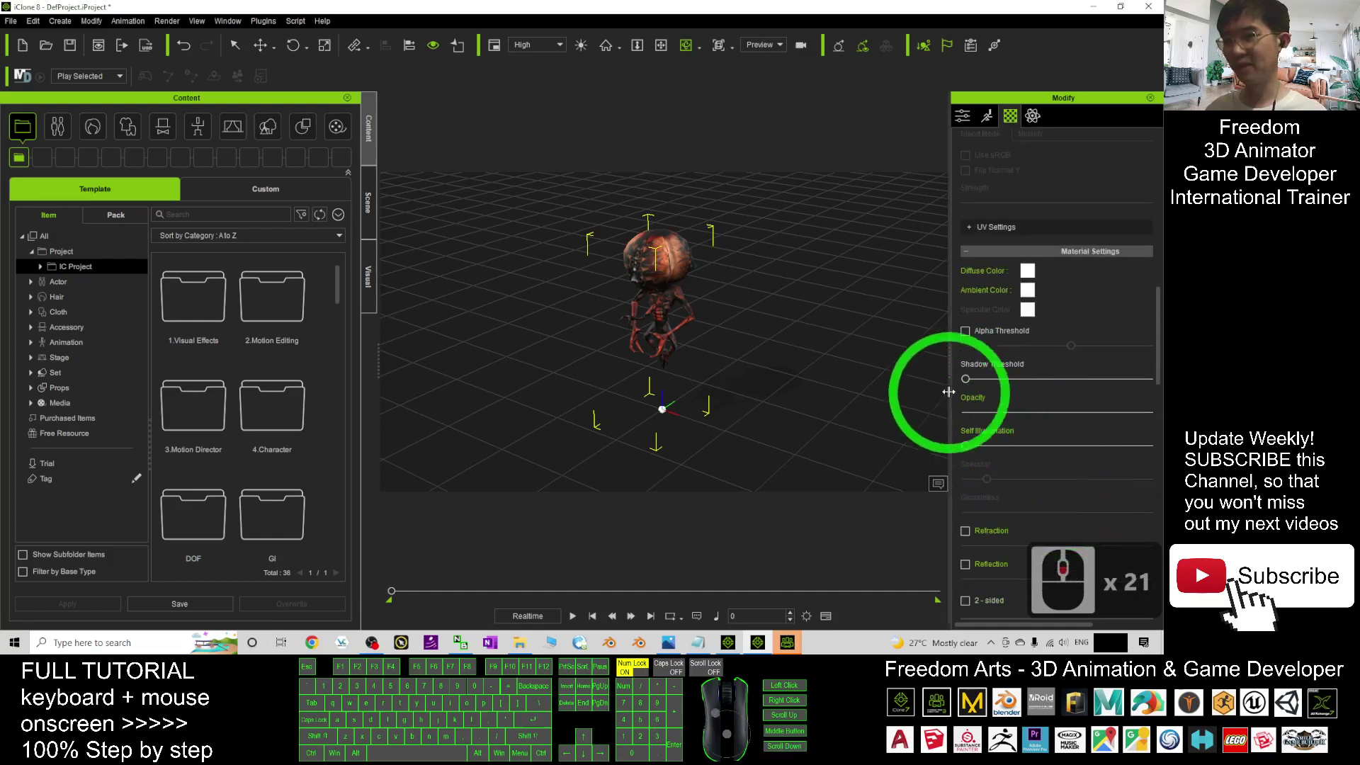
pyautogui.moveTo(949, 382); pyautogui.dragTo(916, 381)
pyautogui.moveTo(1143, 413); pyautogui.dragTo(1113, 413)
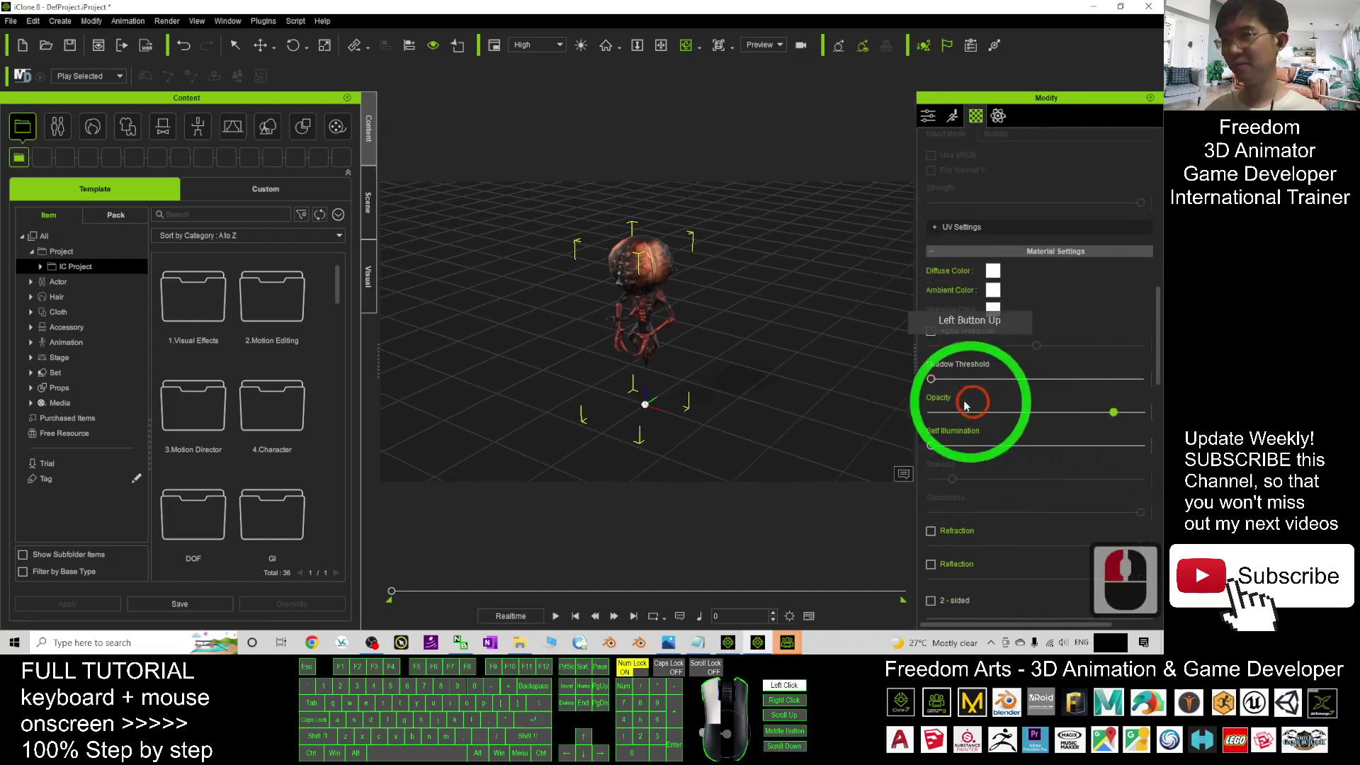
pyautogui.moveTo(961, 404); pyautogui.dragTo(787, 393)
pyautogui.scroll(6, 723, 298)
pyautogui.scroll(7, 893, 213)
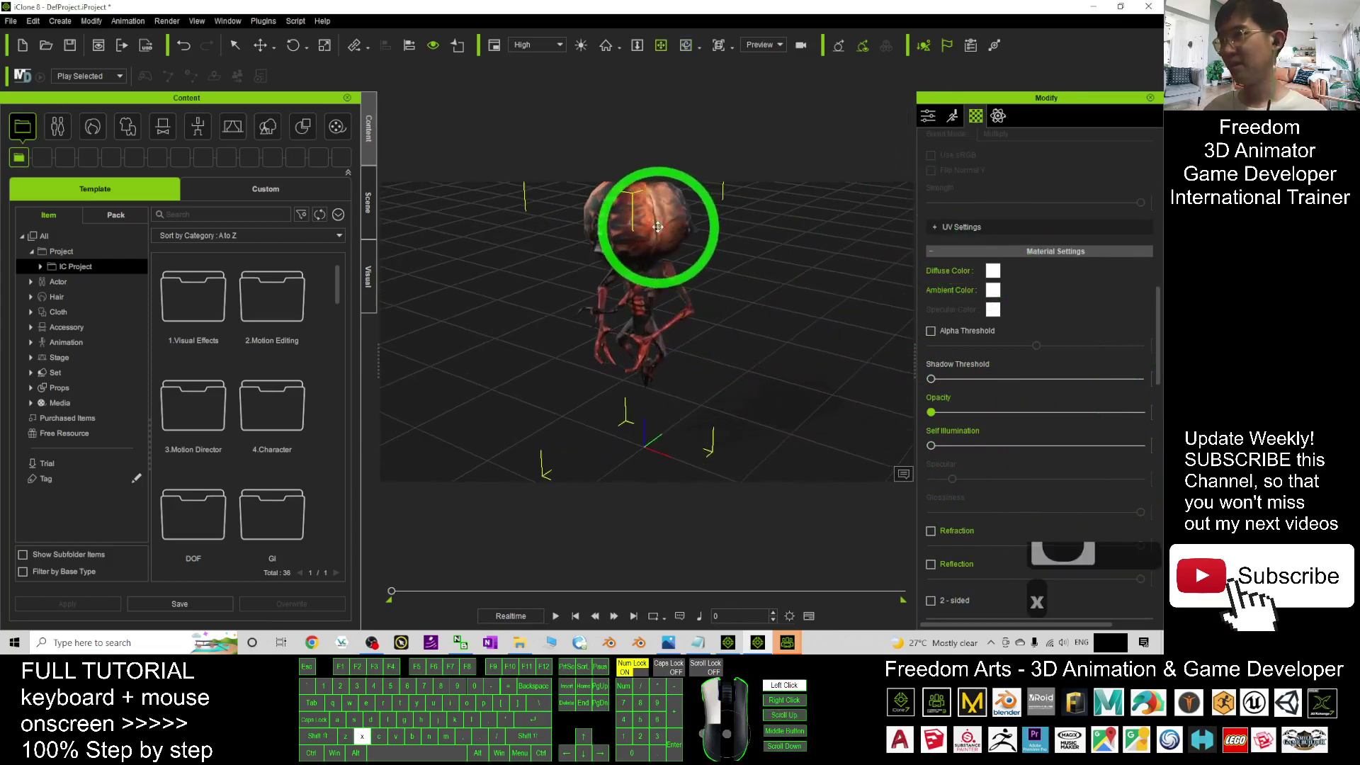
pyautogui.moveTo(660, 233)
pyautogui.mouseDown()
pyautogui.moveTo(702, 277)
pyautogui.moveTo(648, 232)
pyautogui.mouseUp()
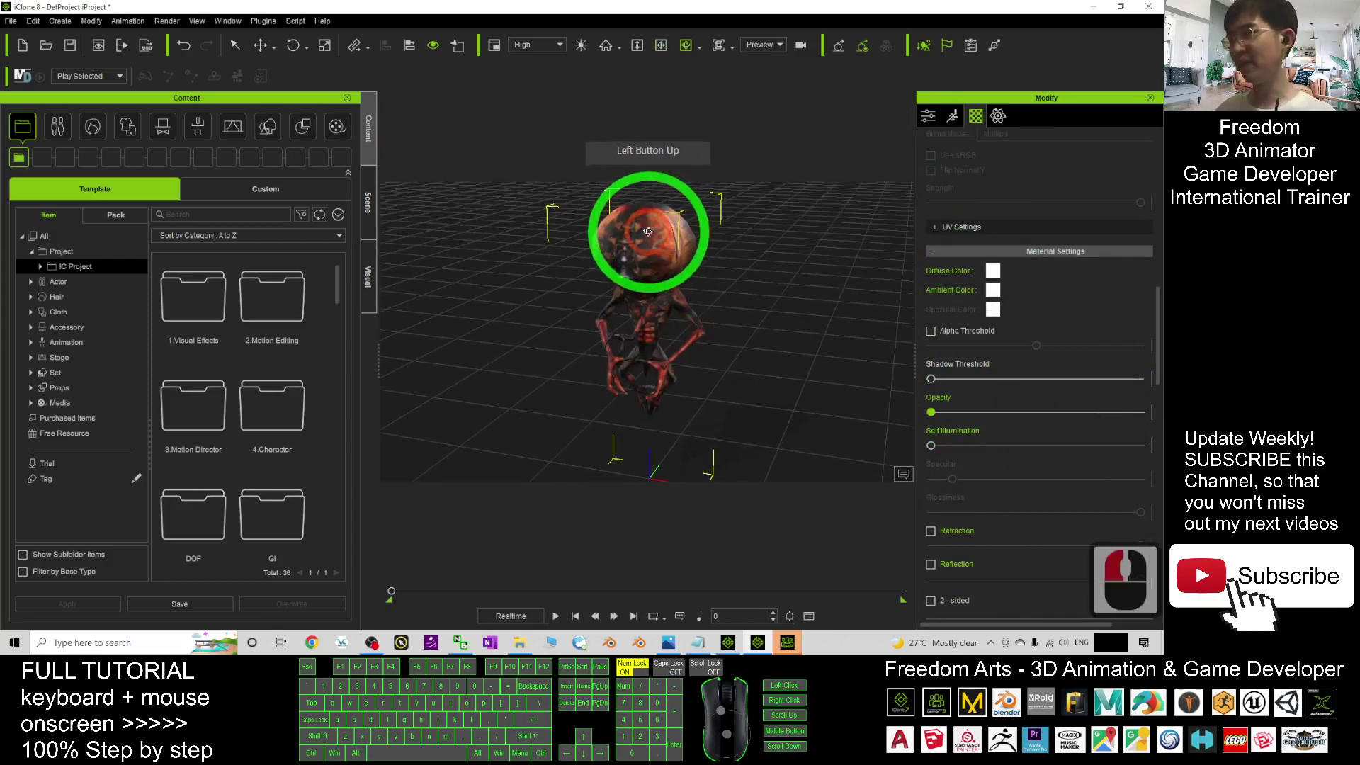
# Step: Make the alien perform the skeleton|die1 animation and watch it fall
pyautogui.rightClick(647, 233)
pyautogui.moveTo(692, 370)
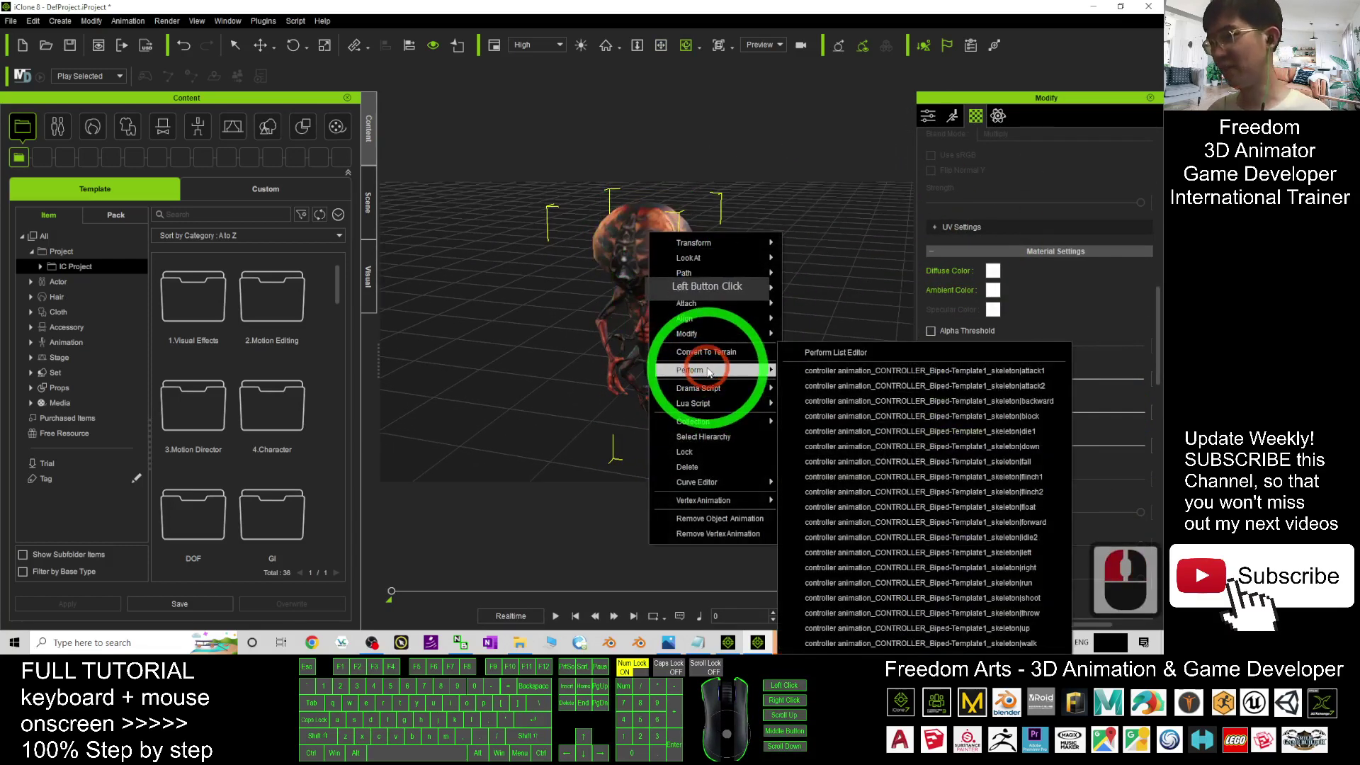
pyautogui.click(1024, 434)
pyautogui.click(1023, 433)
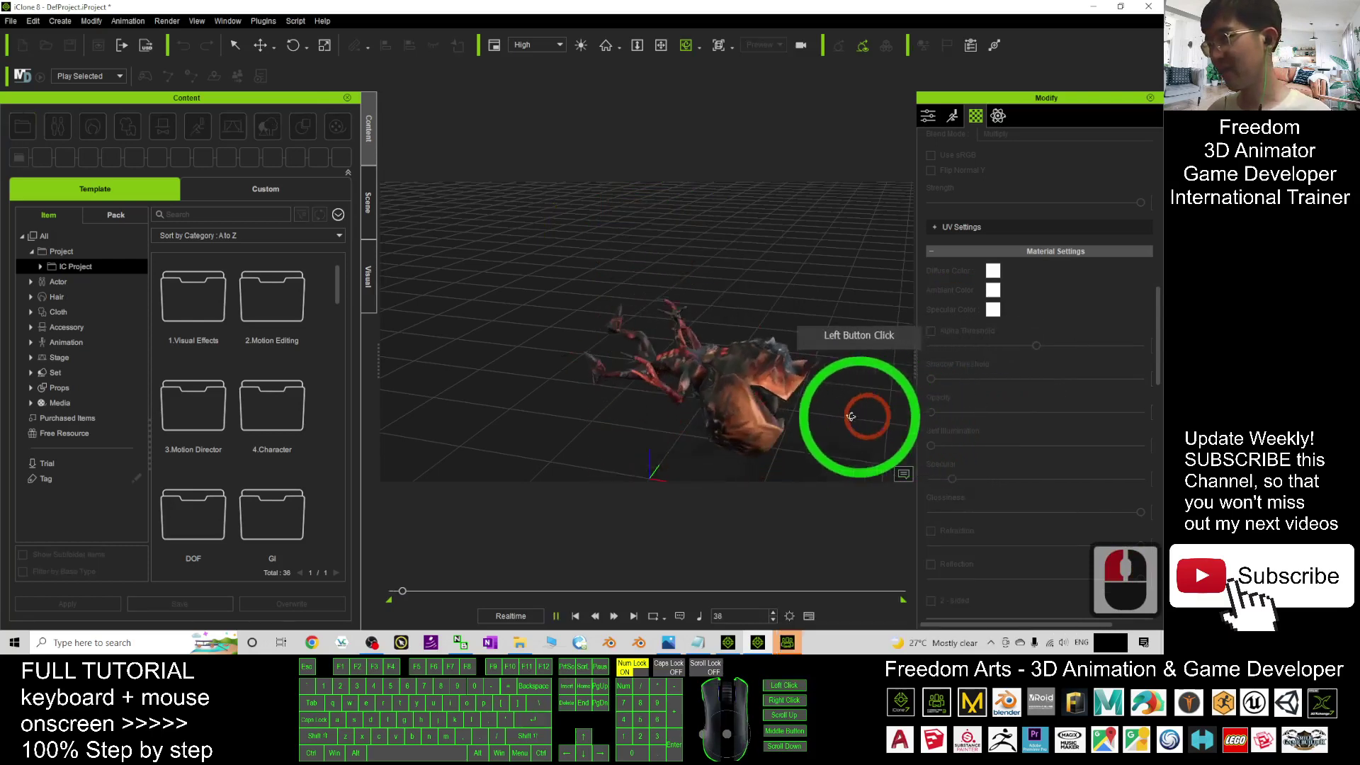
pyautogui.moveTo(840, 415)
pyautogui.mouseDown()
pyautogui.moveTo(669, 314)
pyautogui.moveTo(809, 330)
pyautogui.mouseUp()
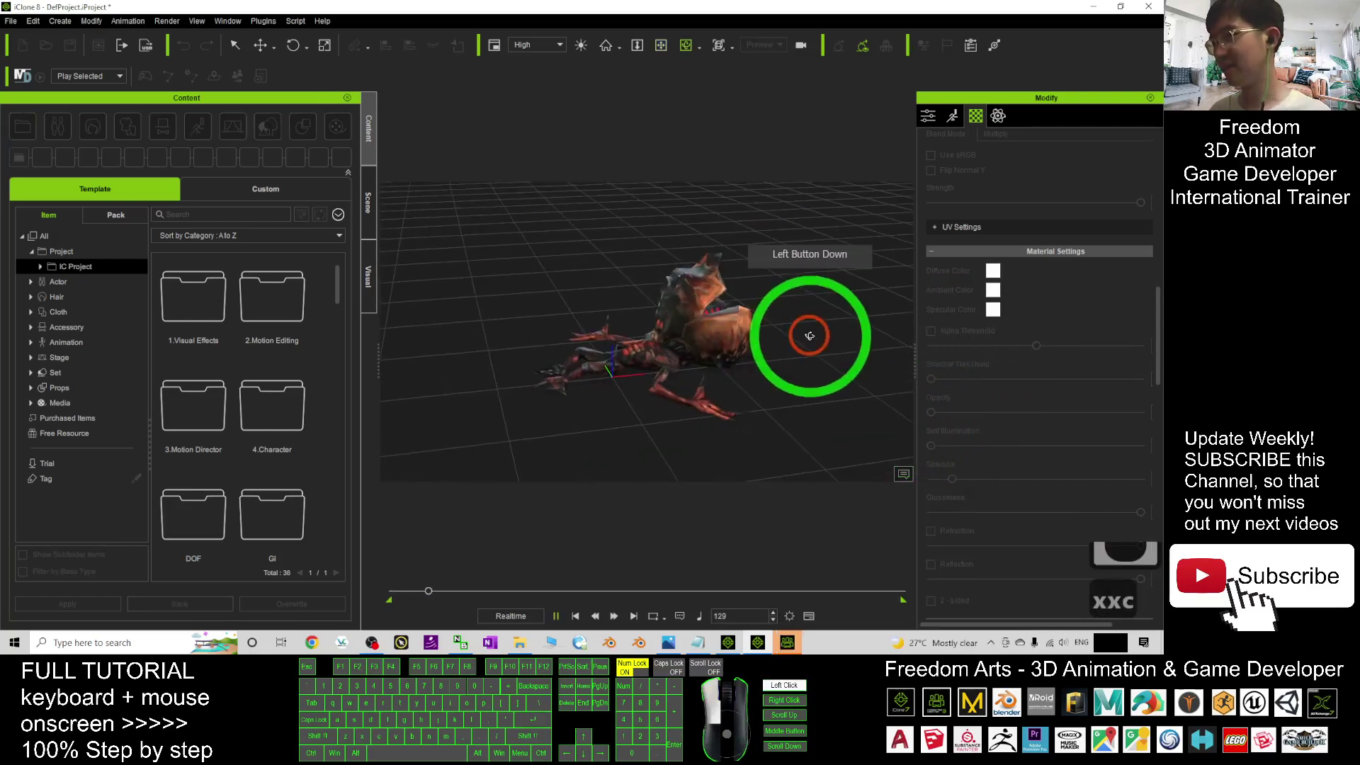
pyautogui.click(595, 531)
# Step: Make the alien perform the skeleton|up animation
pyautogui.rightClick(702, 366)
pyautogui.click(747, 476)
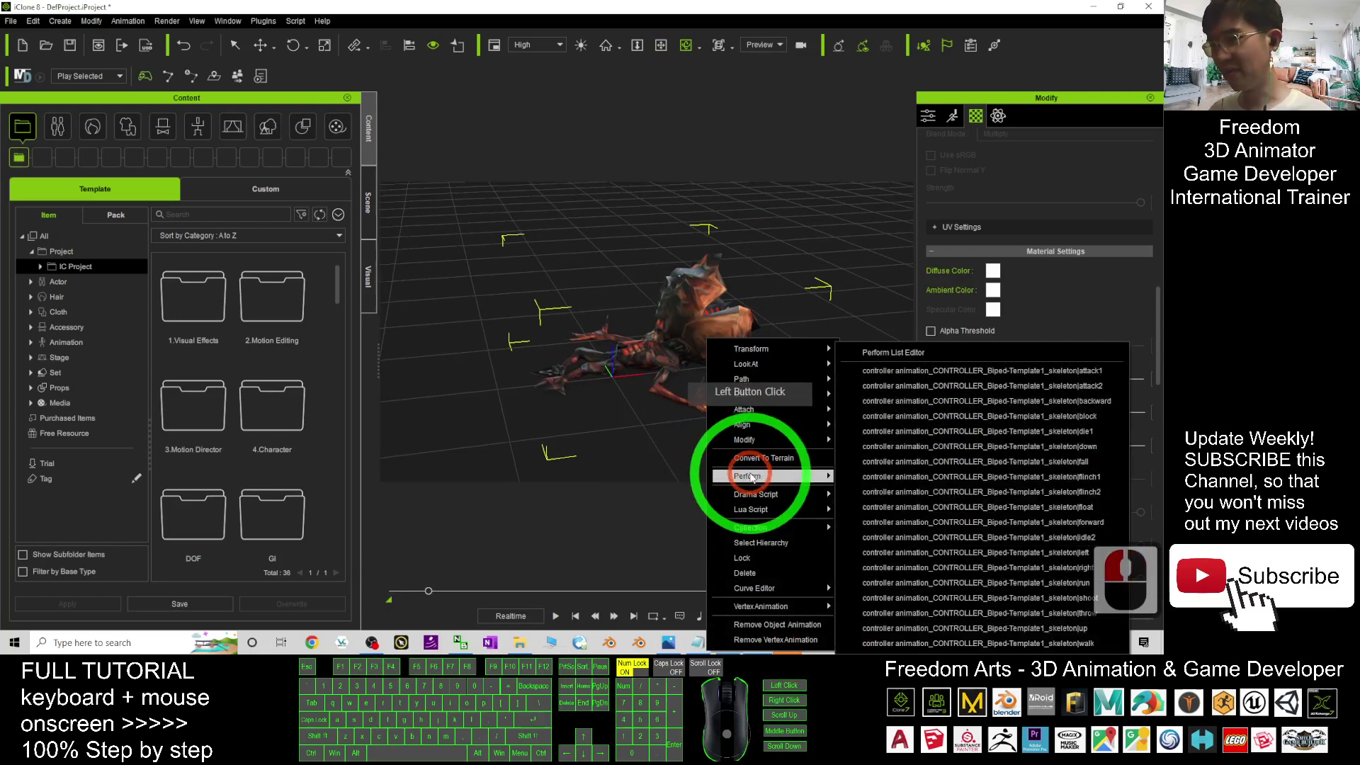
pyautogui.click(1053, 642)
pyautogui.moveTo(818, 372); pyautogui.dragTo(581, 294)
# Step: Trigger a third Perform animation on the alien and orbit around it
pyautogui.rightClick(606, 271)
pyautogui.click(669, 406)
pyautogui.click(956, 479)
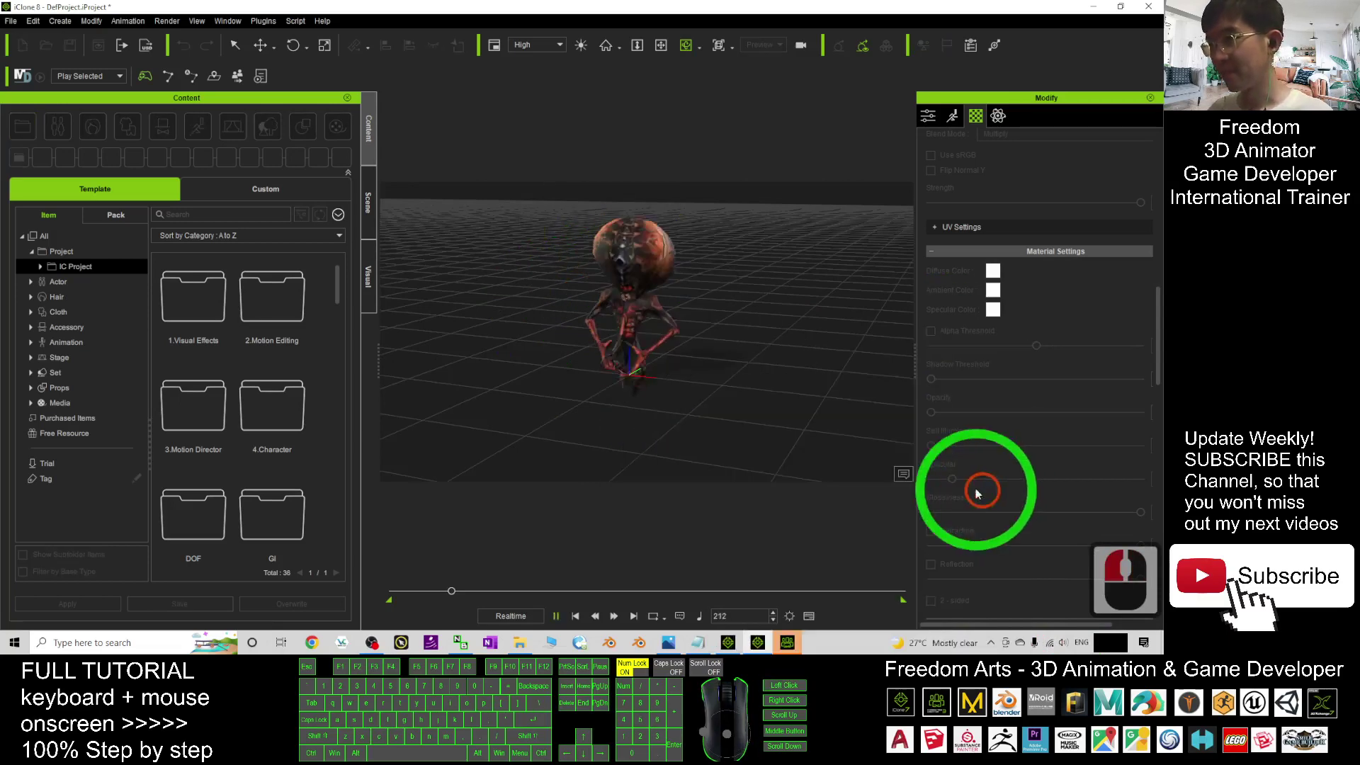
pyautogui.click(638, 308)
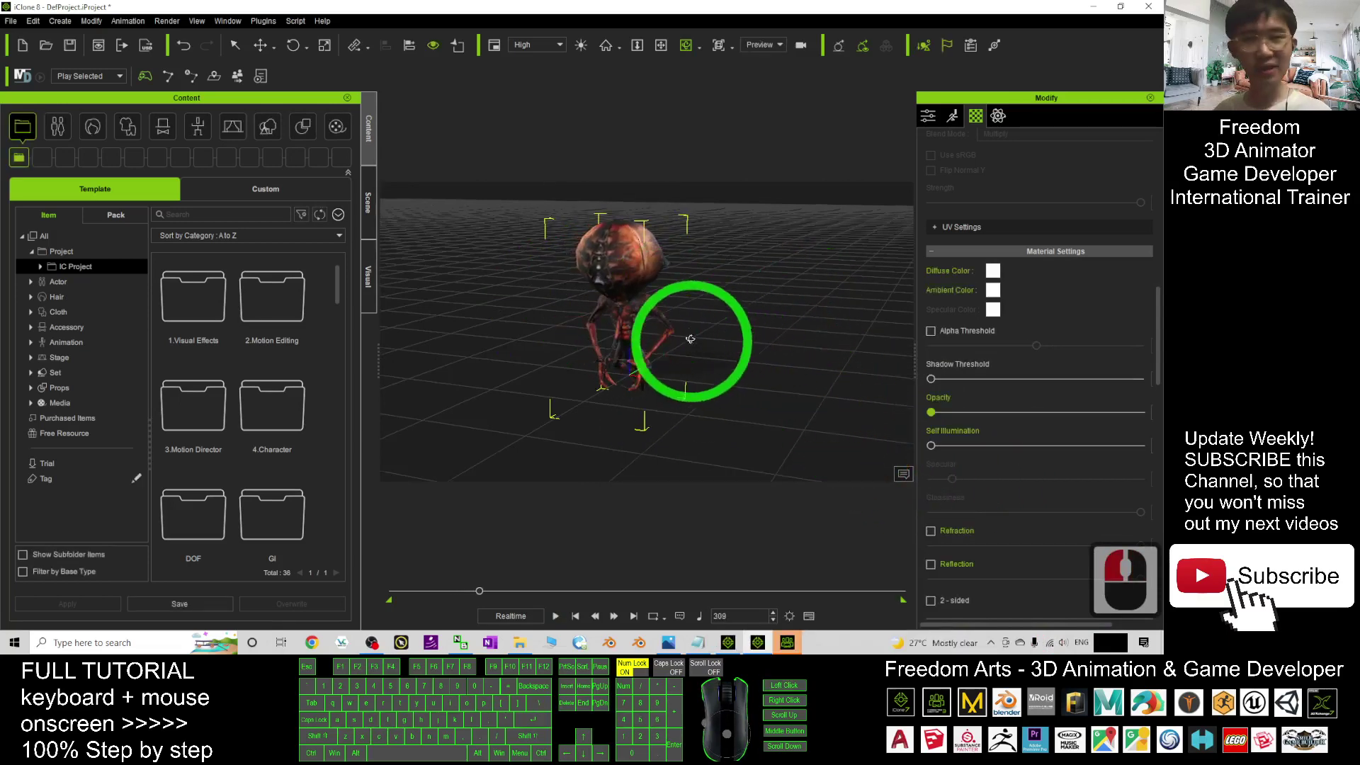
pyautogui.scroll(7, 681, 320)
pyautogui.moveTo(727, 280); pyautogui.dragTo(624, 386)
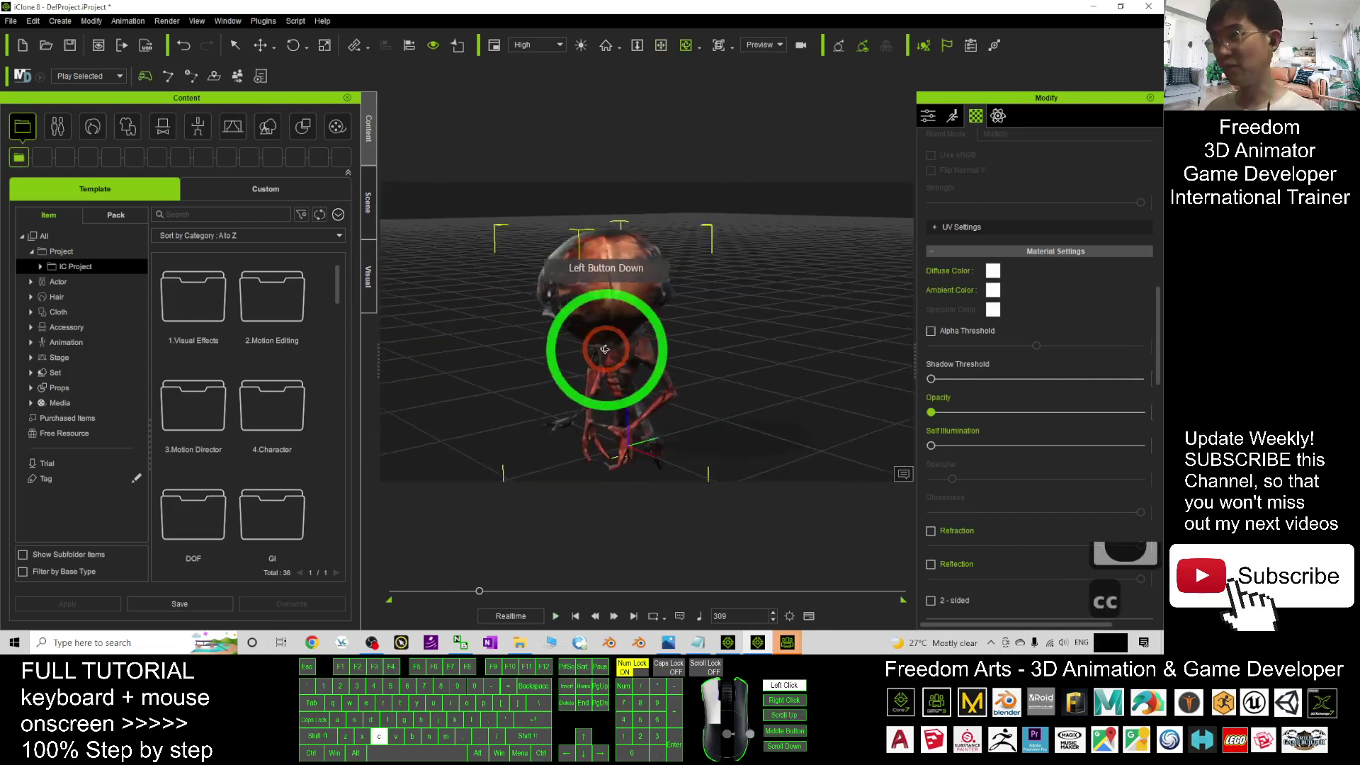
# Step: Open the alien's Edit Animation Layer bone editor from Modify > Motion
pyautogui.click(532, 267)
pyautogui.click(606, 367)
pyautogui.click(951, 117)
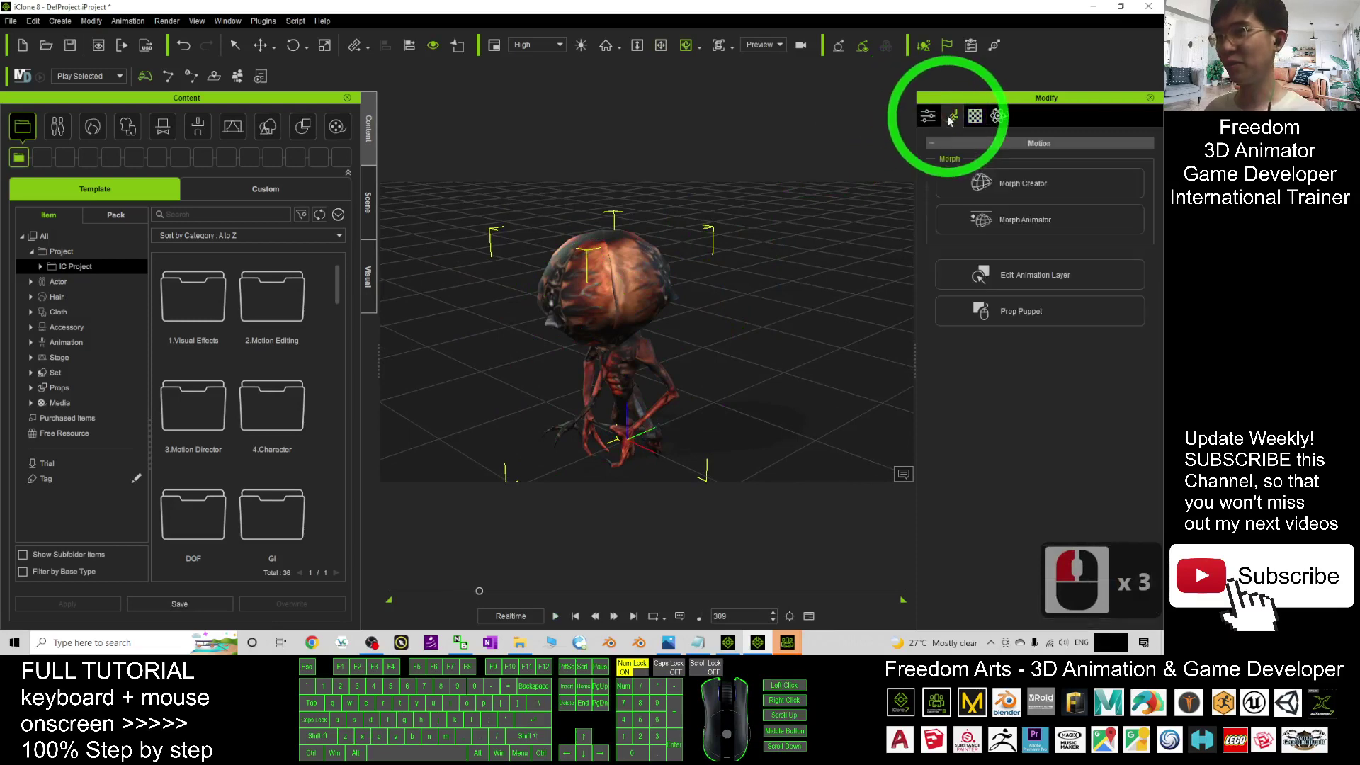
pyautogui.moveTo(595, 319); pyautogui.dragTo(665, 319)
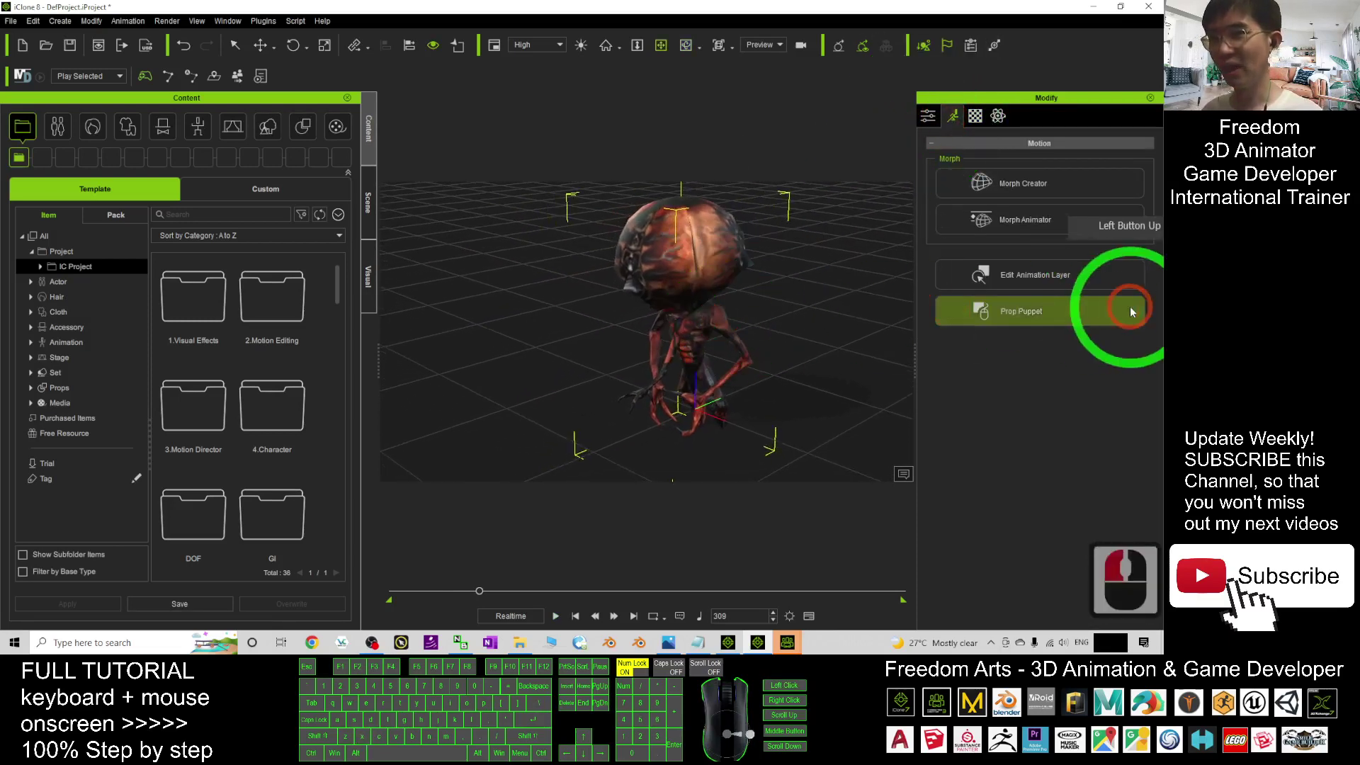
pyautogui.click(1101, 284)
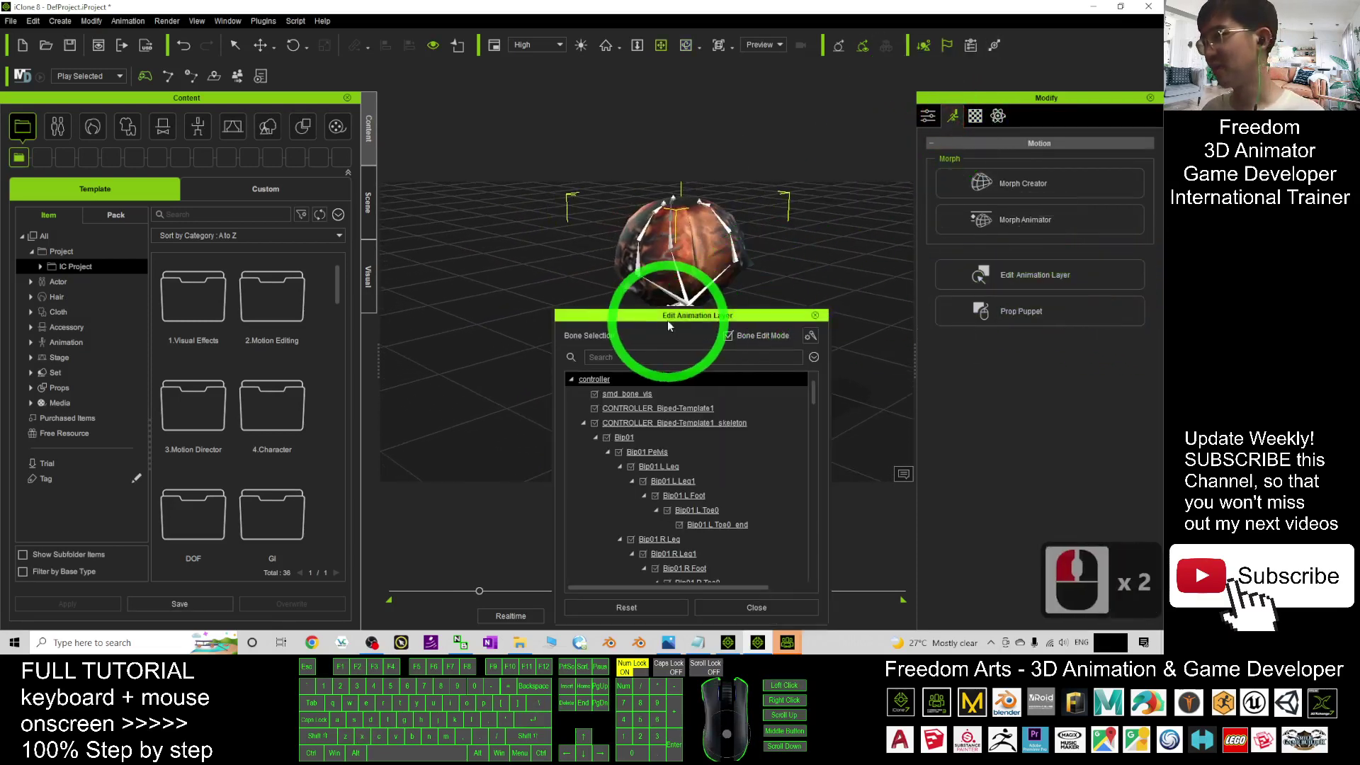
pyautogui.moveTo(667, 320); pyautogui.dragTo(380, 247)
# Step: Select and bend head bones Bone13, Bone01 and Bone07 into a horned shape
pyautogui.click(681, 213)
pyautogui.click(733, 247)
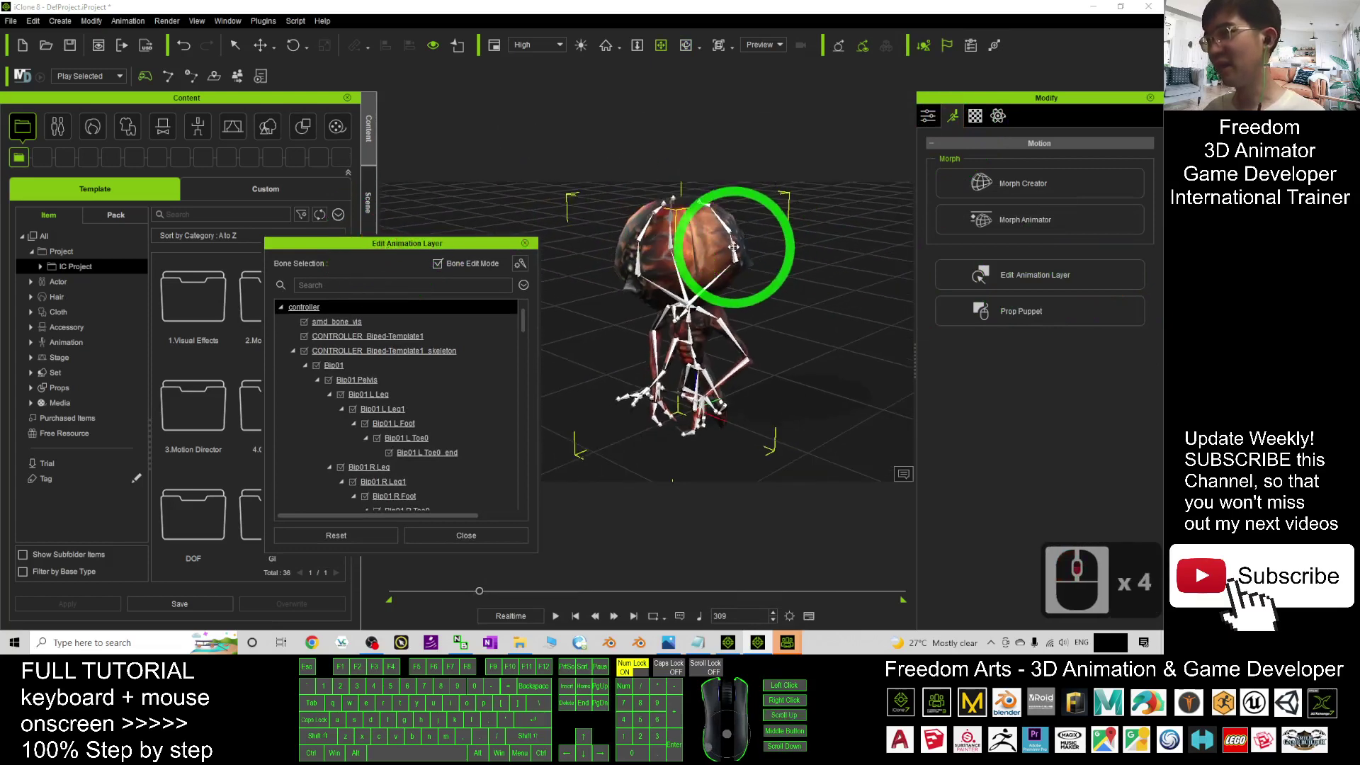
pyautogui.doubleClick(734, 253)
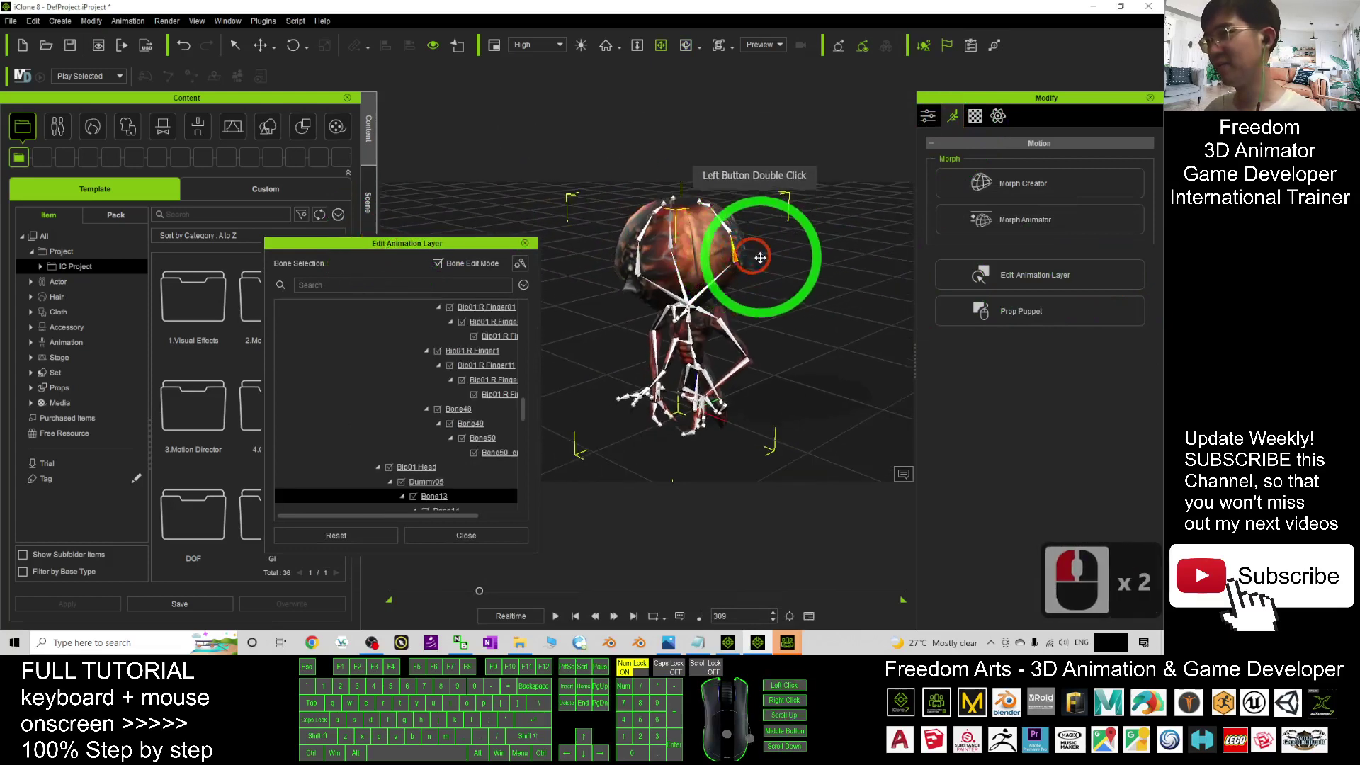
pyautogui.doubleClick(765, 232)
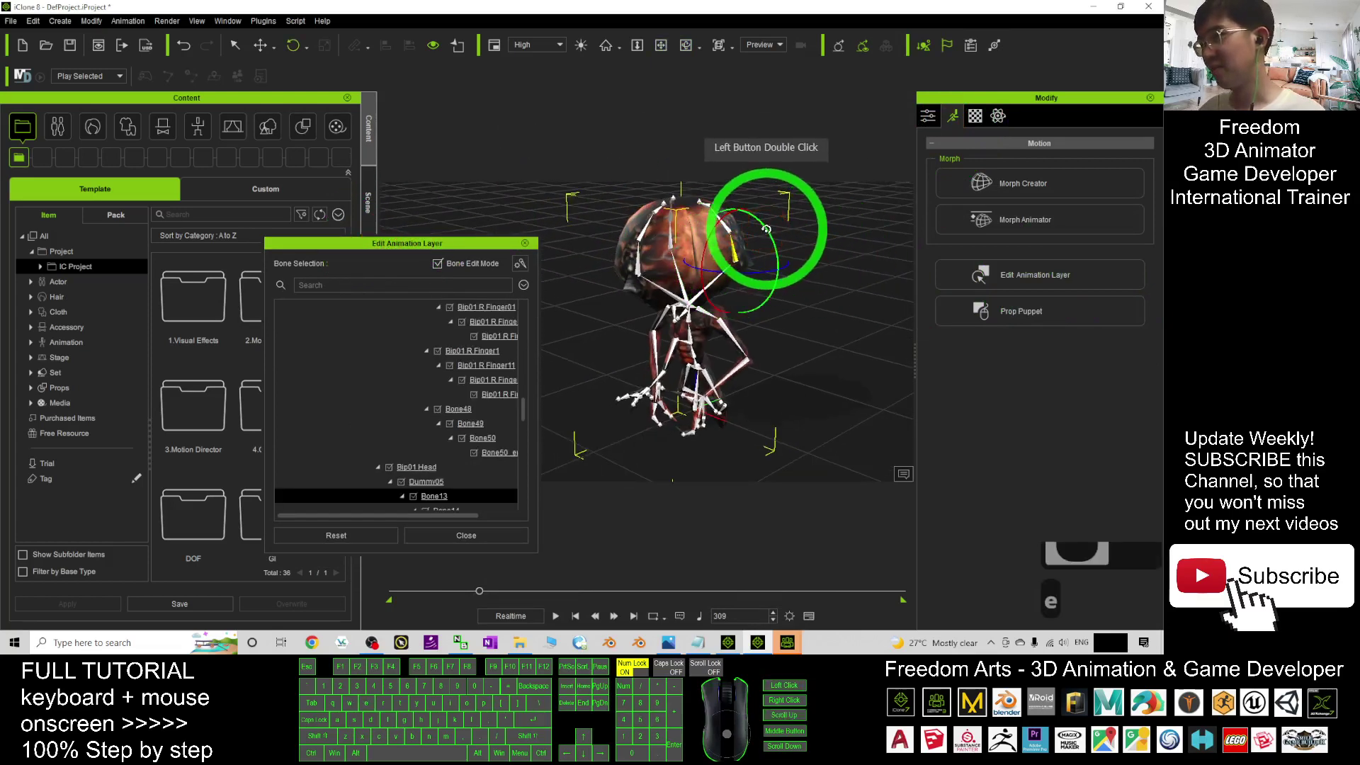
pyautogui.moveTo(770, 232)
pyautogui.keyDown('alt'); pyautogui.mouseDown()
pyautogui.moveTo(570, 344)
pyautogui.moveTo(613, 285)
pyautogui.moveTo(776, 273)
pyautogui.moveTo(596, 288)
pyautogui.mouseUp(); pyautogui.keyUp('alt')
pyautogui.doubleClick(612, 285)
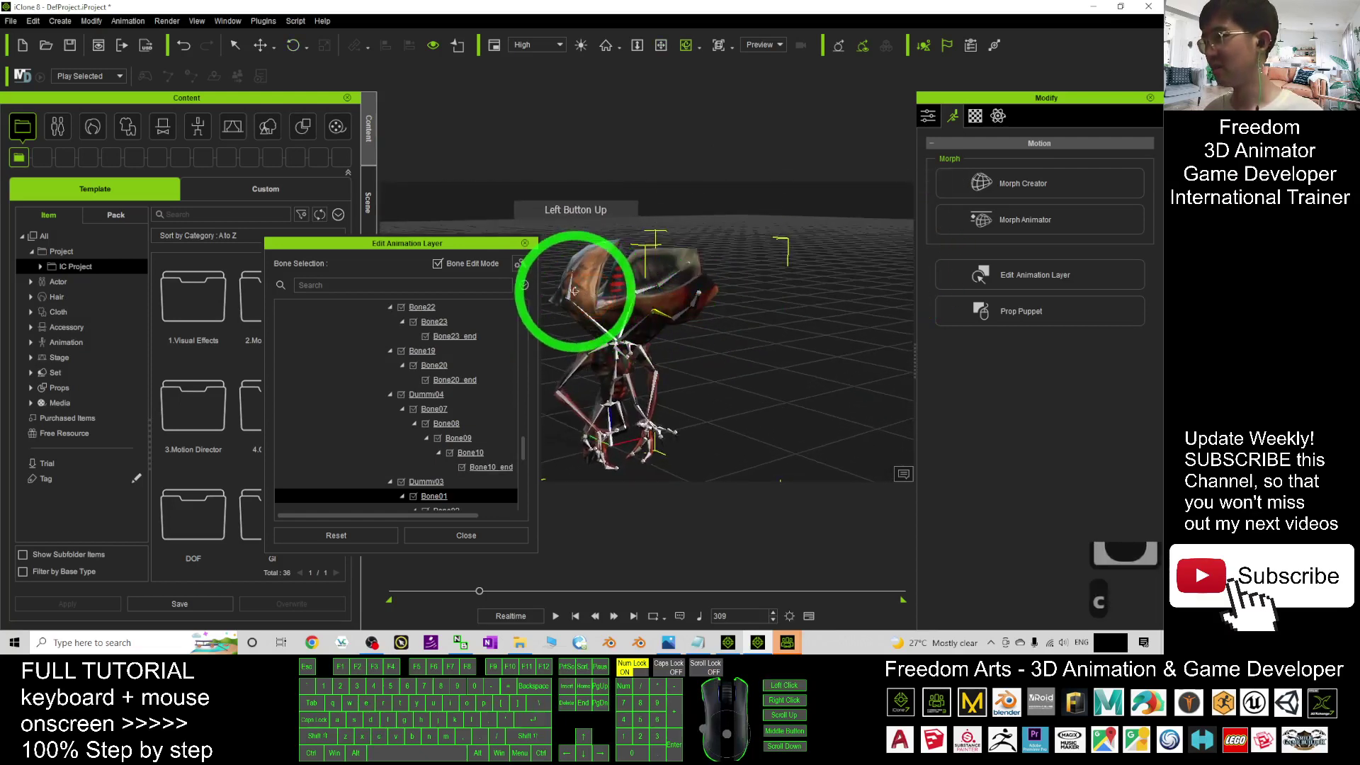
pyautogui.click(568, 290)
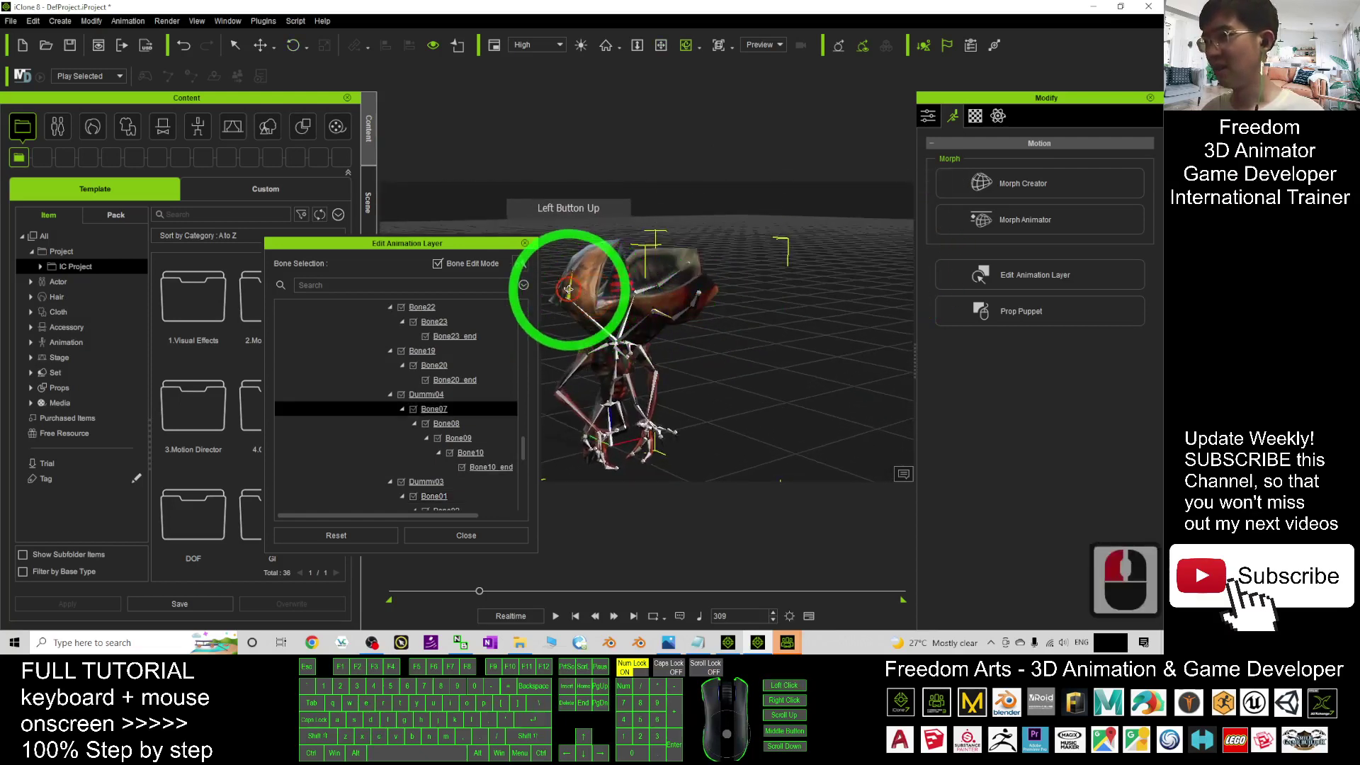
pyautogui.click(522, 264)
# Step: Select a left-arm bone from a front view, then zoom out to the whole alien
pyautogui.keyDown('alt'); pyautogui.moveTo(781, 213); pyautogui.dragTo(651, 362); pyautogui.keyUp('alt')
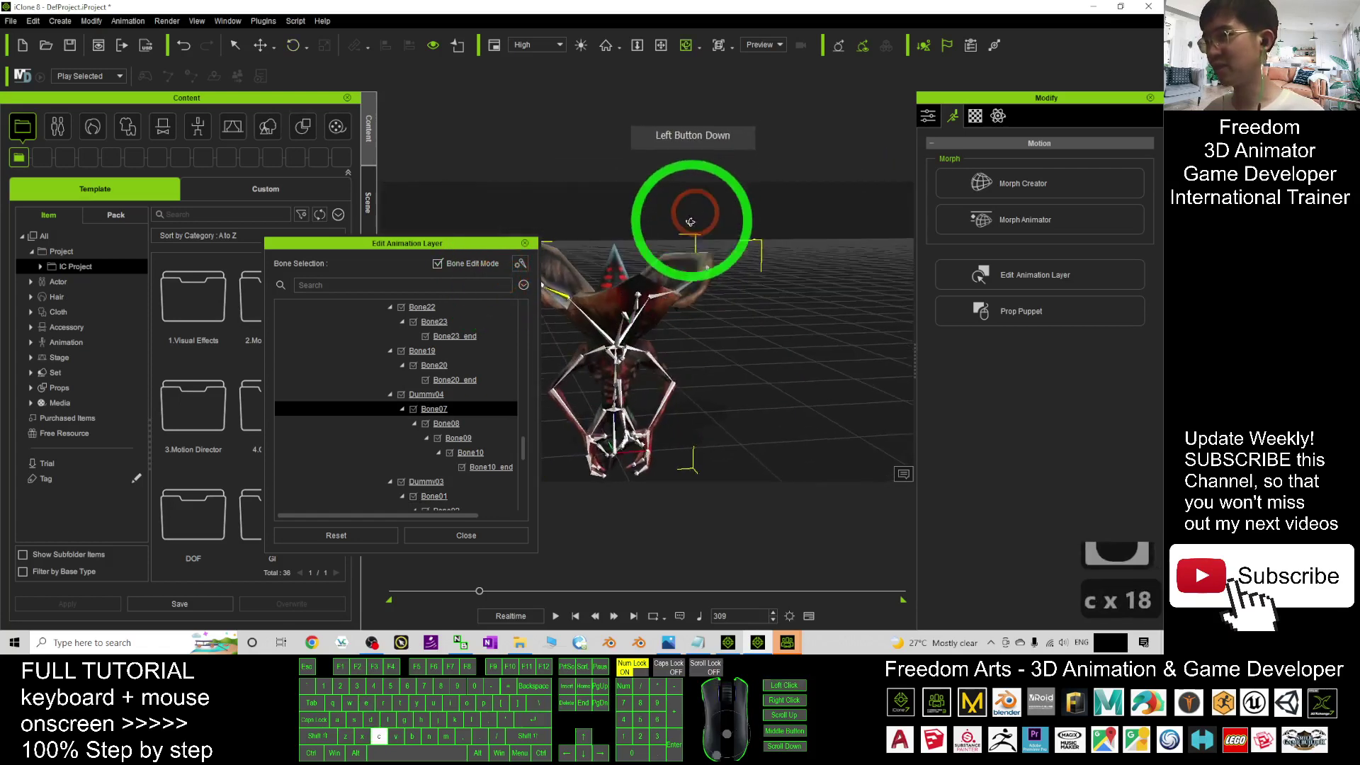
pyautogui.doubleClick(667, 392)
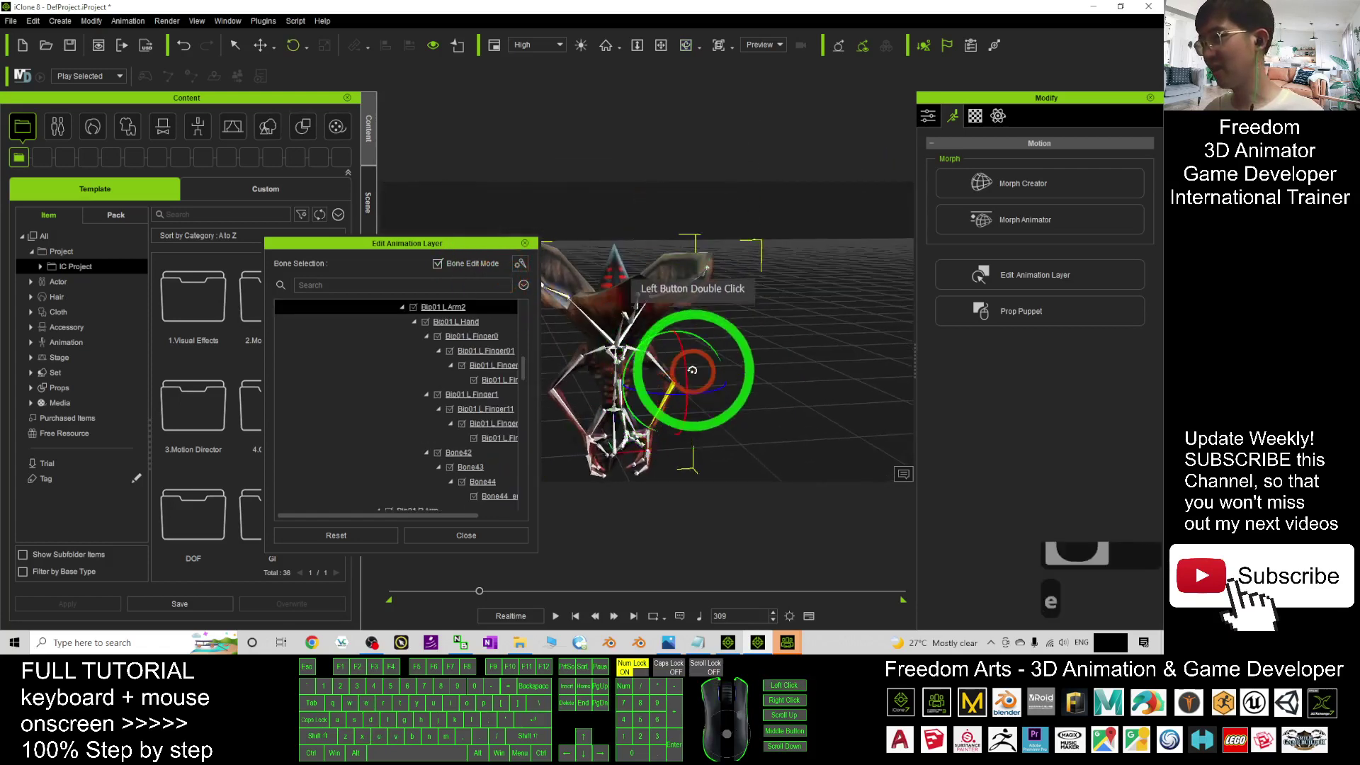
pyautogui.keyDown('alt'); pyautogui.moveTo(627, 352); pyautogui.dragTo(691, 318); pyautogui.keyUp('alt')
pyautogui.doubleClick(563, 564)
# Step: Play the animation from the first frame with the edited bones, then stop it
pyautogui.click(575, 617)
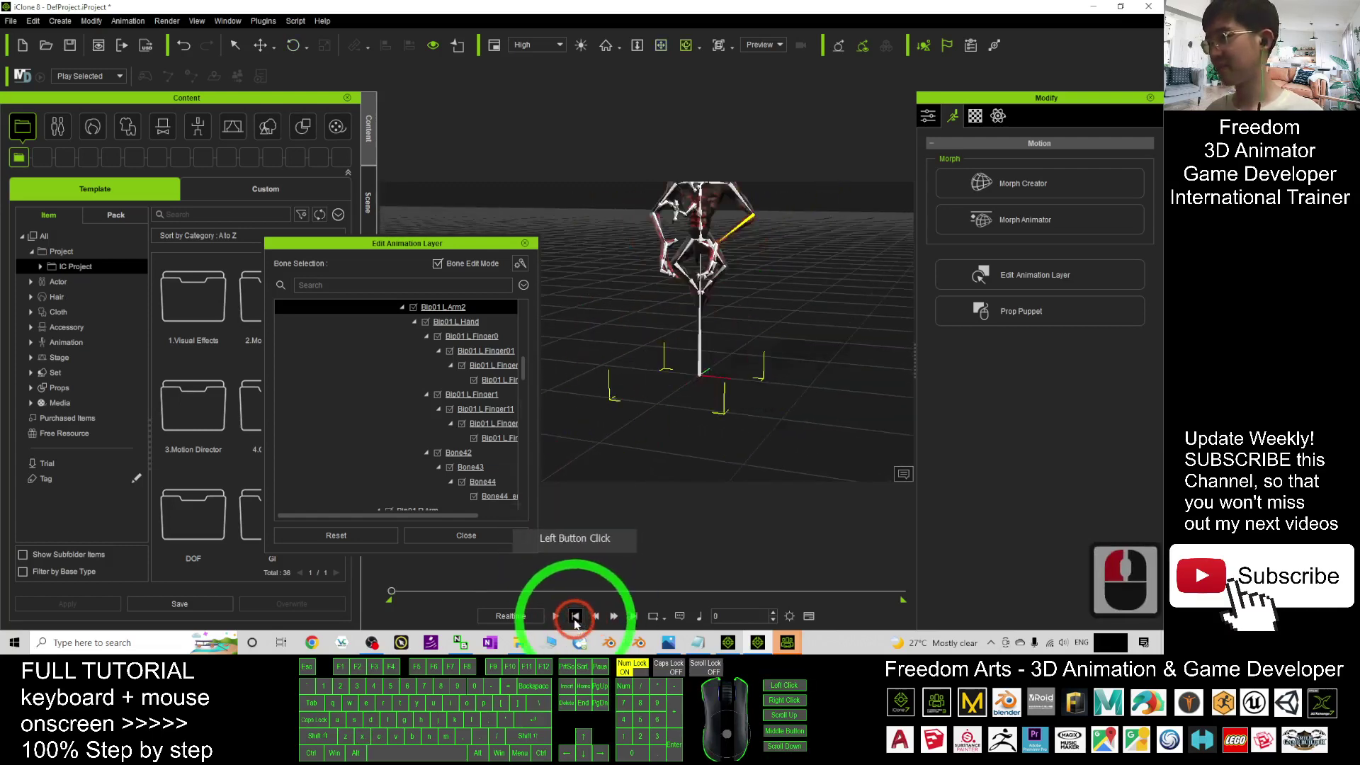
pyautogui.click(557, 616)
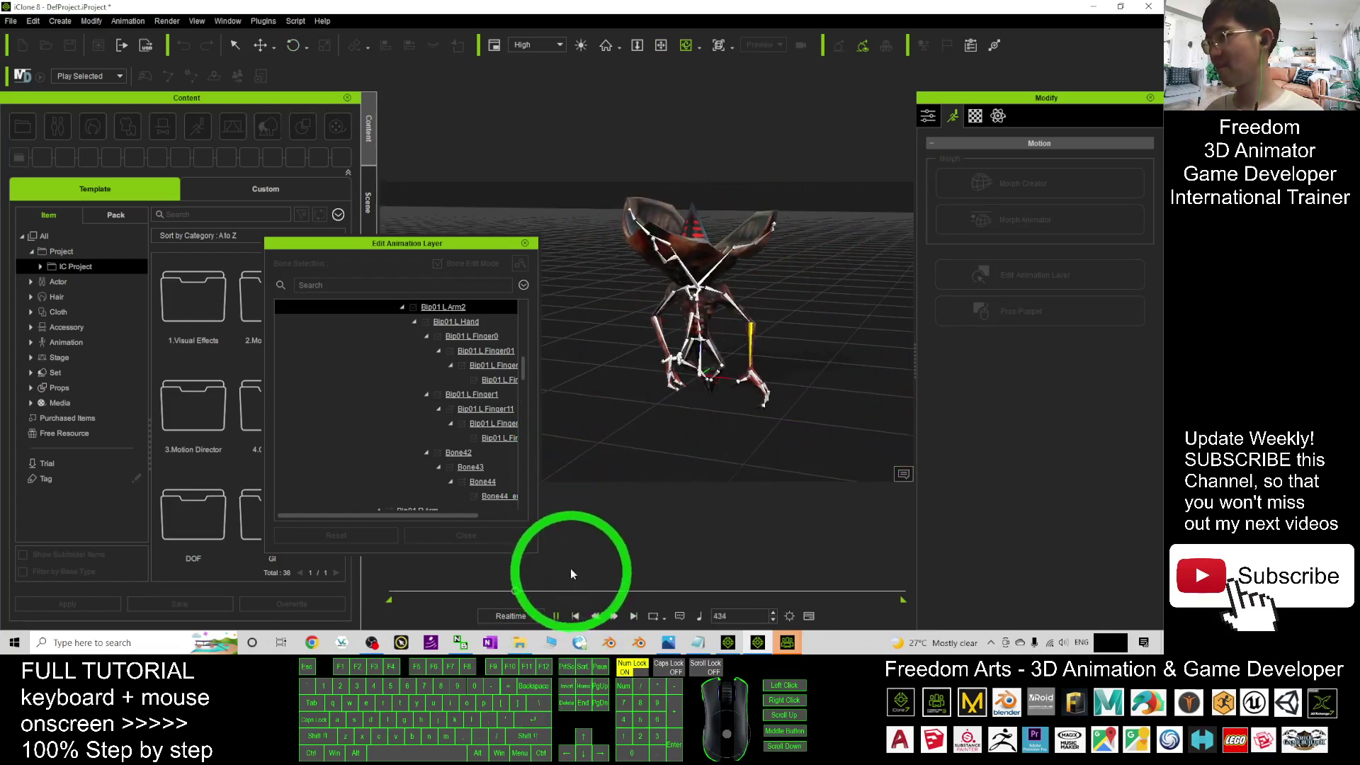
pyautogui.click(593, 591)
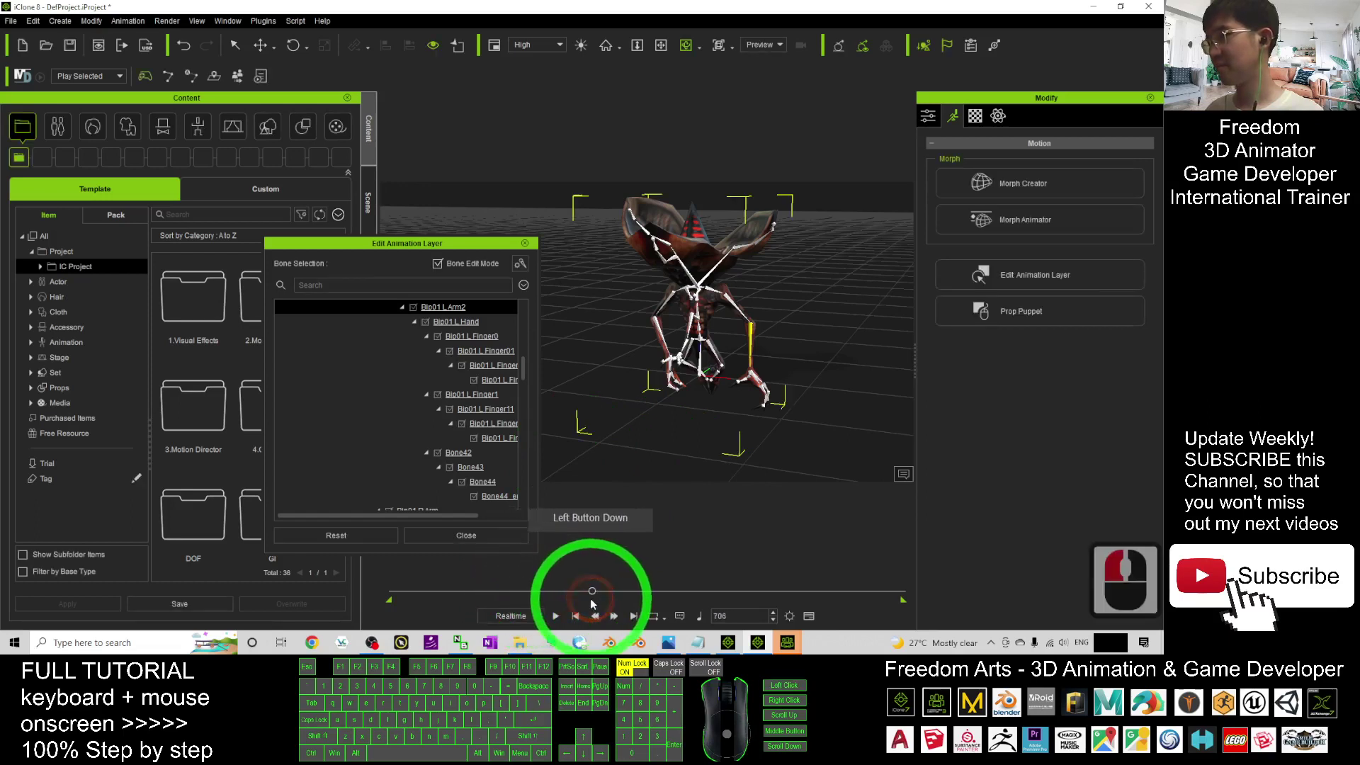
pyautogui.click(492, 264)
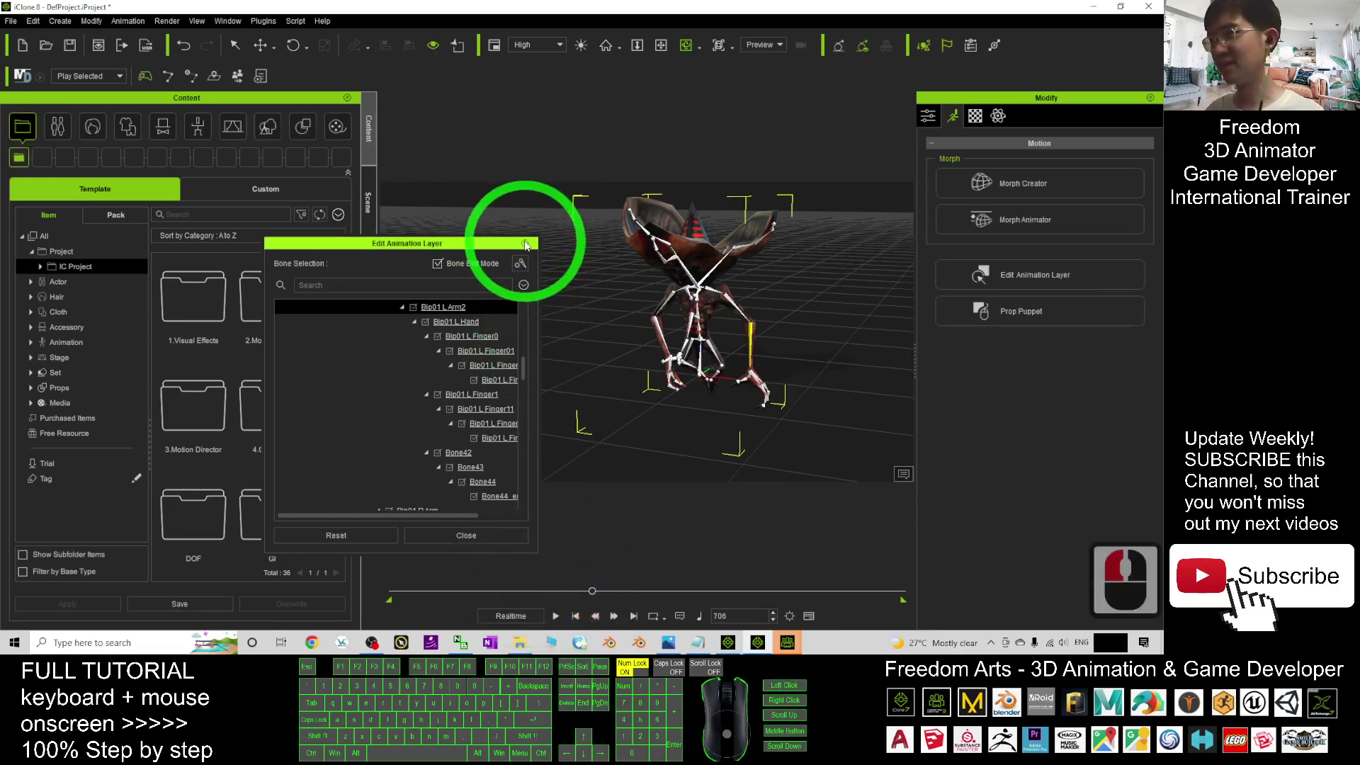
# Step: Close the bone editor, switch to Character Creator 4 and dismiss its welcome screen
pyautogui.click(525, 245)
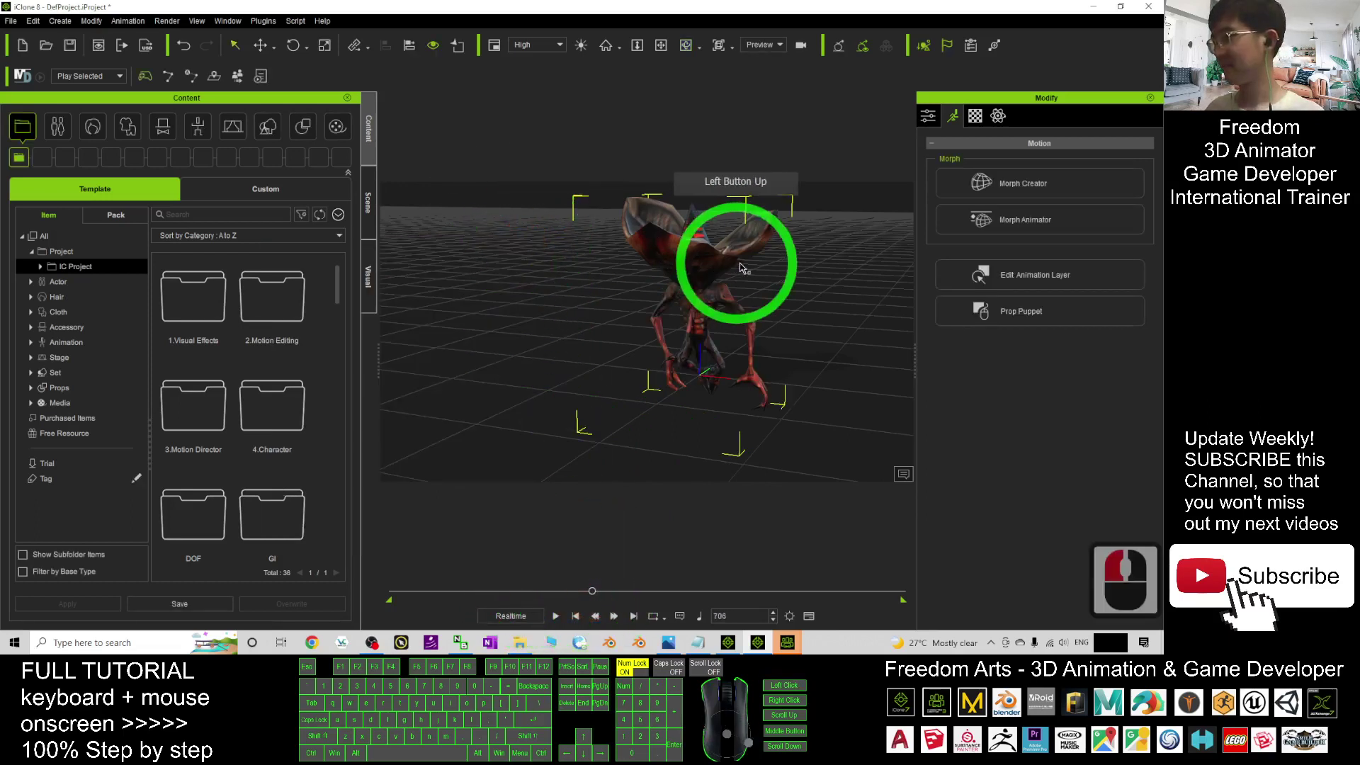
pyautogui.scroll(-3, 808, 292)
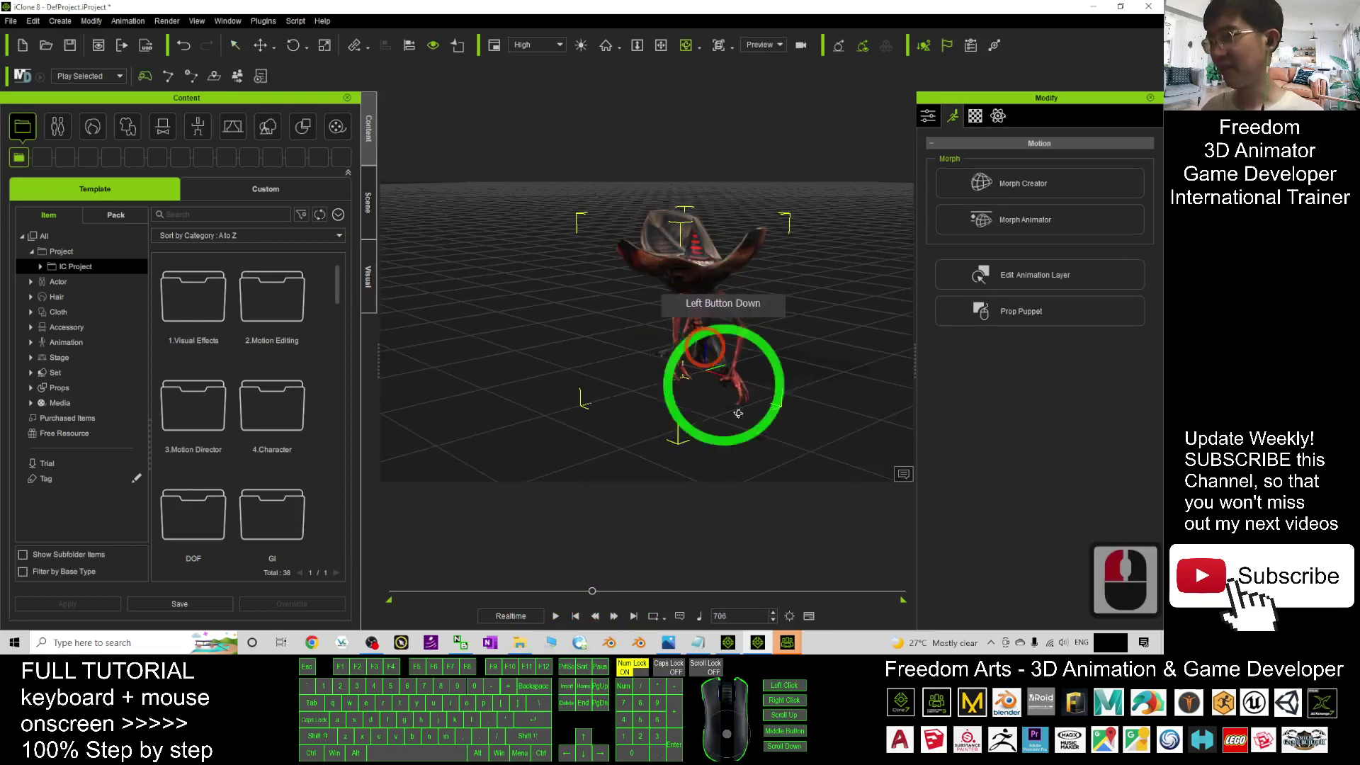
pyautogui.click(787, 644)
pyautogui.click(622, 242)
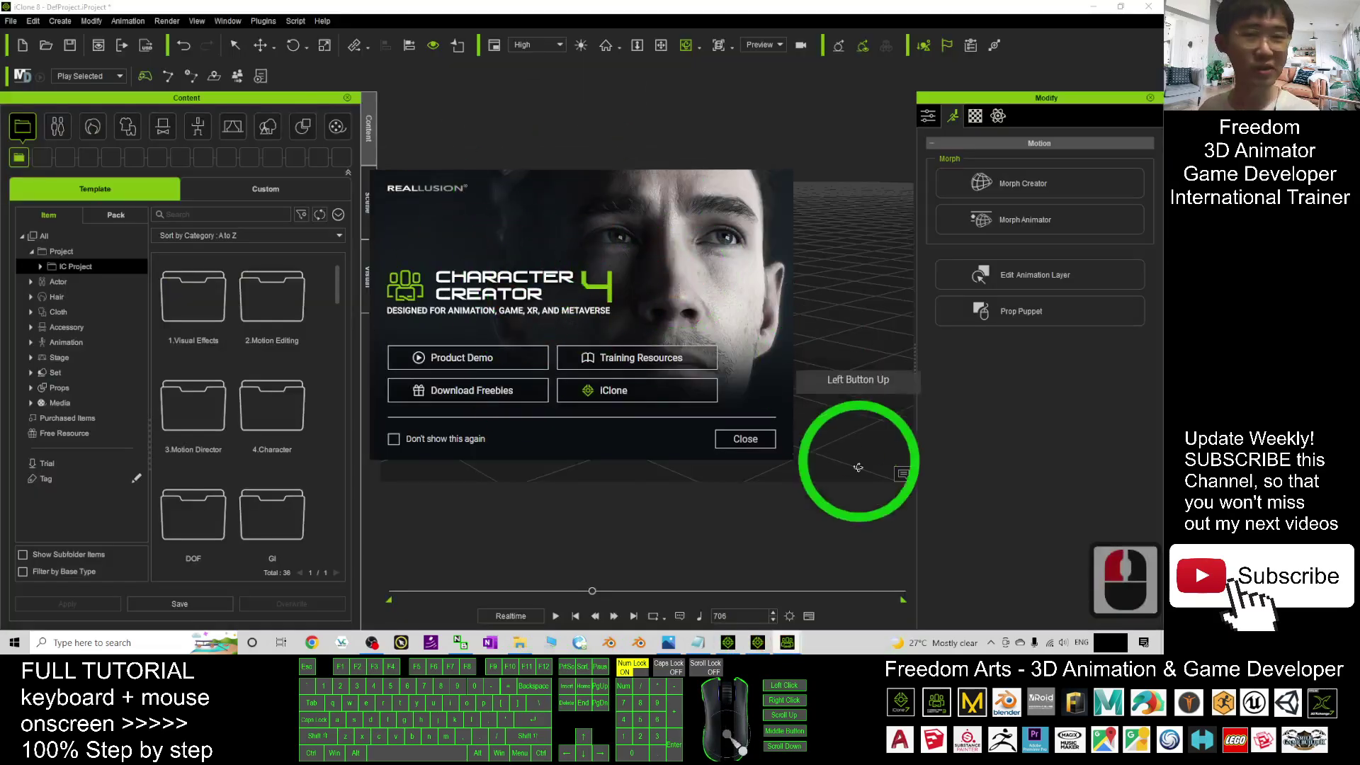
pyautogui.click(749, 439)
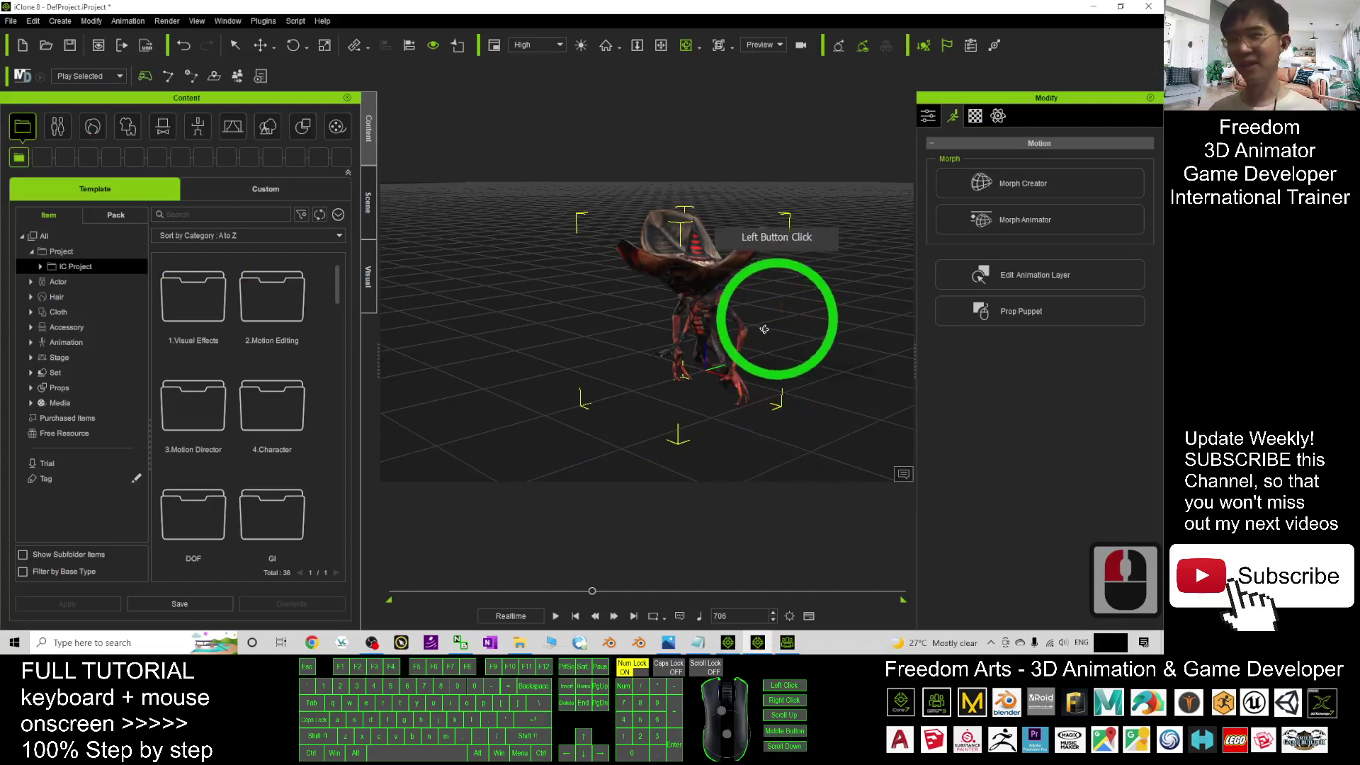
# Step: Drag headcrab.iProp from the alien pack folder into the Character Creator 4 viewport
pyautogui.click(787, 642)
pyautogui.click(617, 542)
pyautogui.click(519, 643)
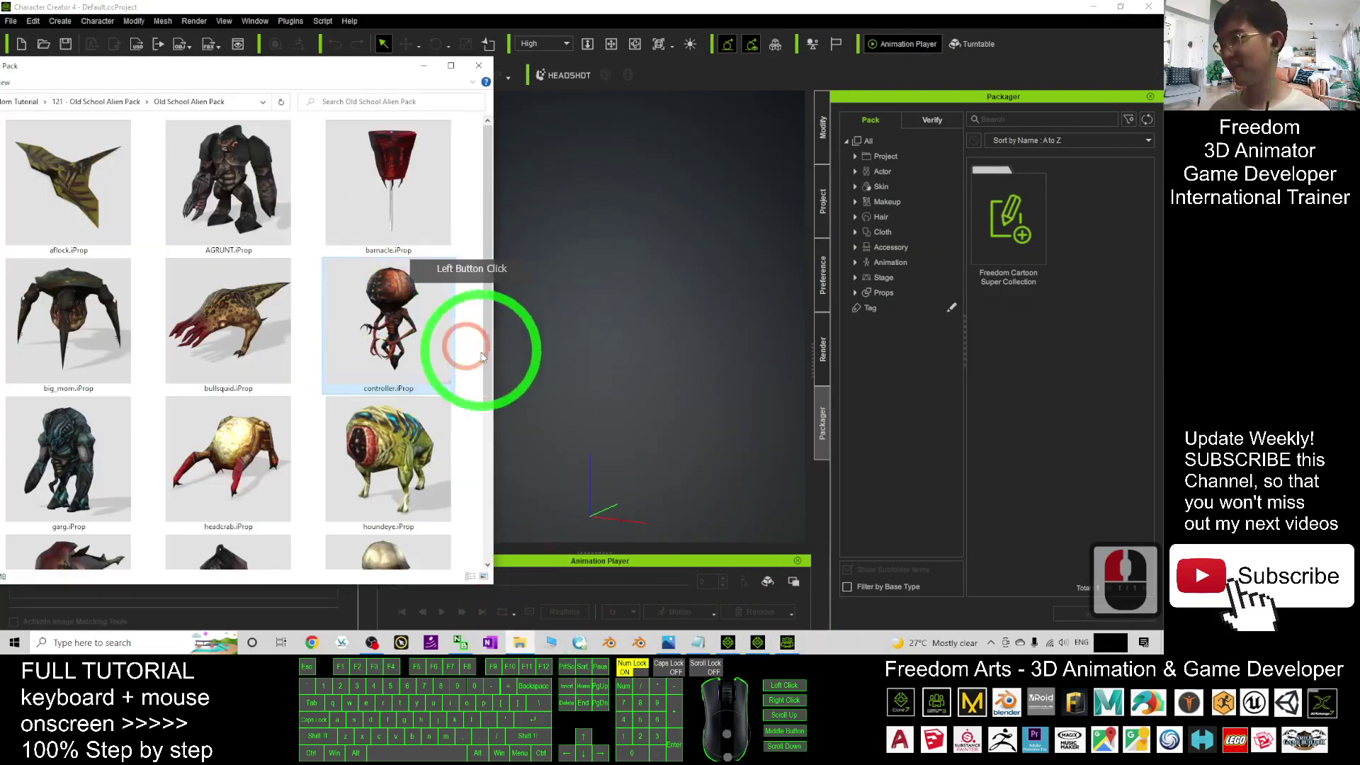
pyautogui.moveTo(389, 320); pyautogui.dragTo(657, 401)
pyautogui.moveTo(346, 77); pyautogui.dragTo(298, 19)
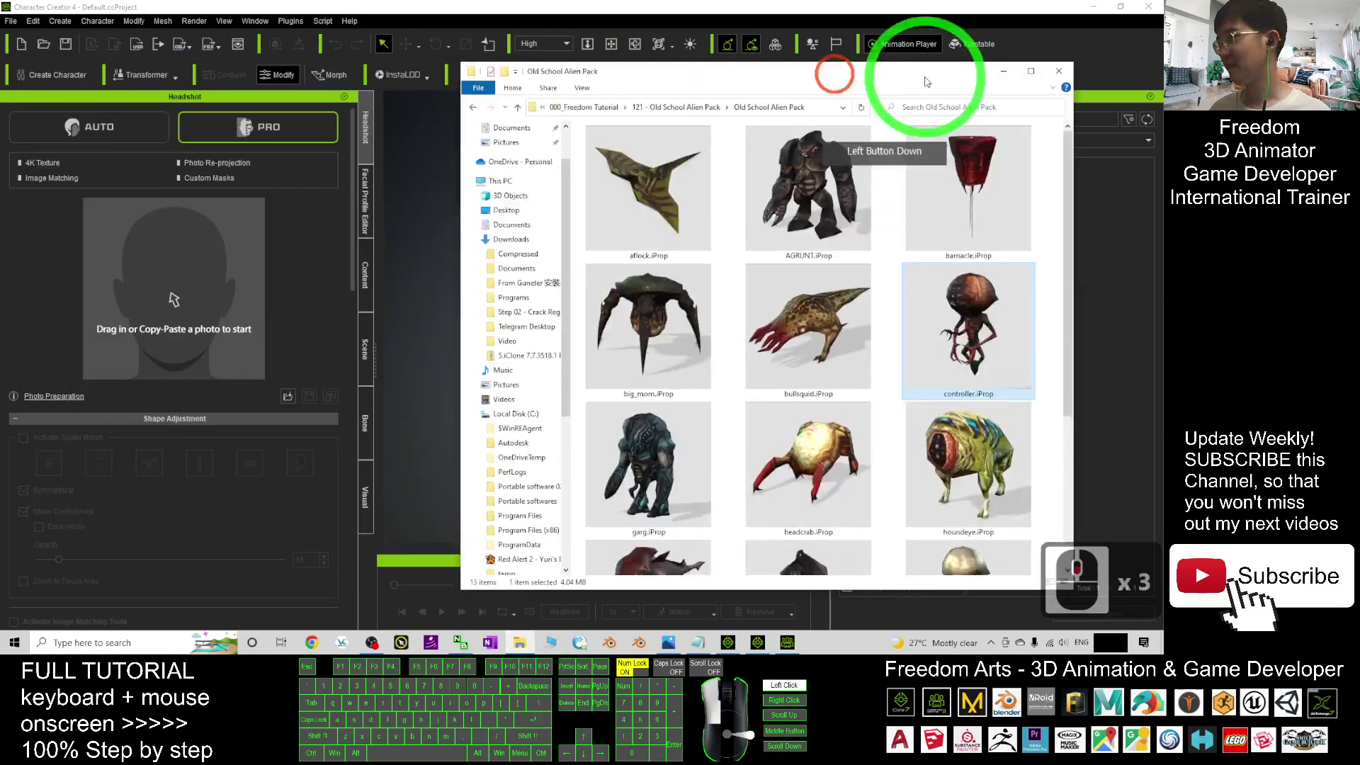
pyautogui.scroll(-3, 238, 367)
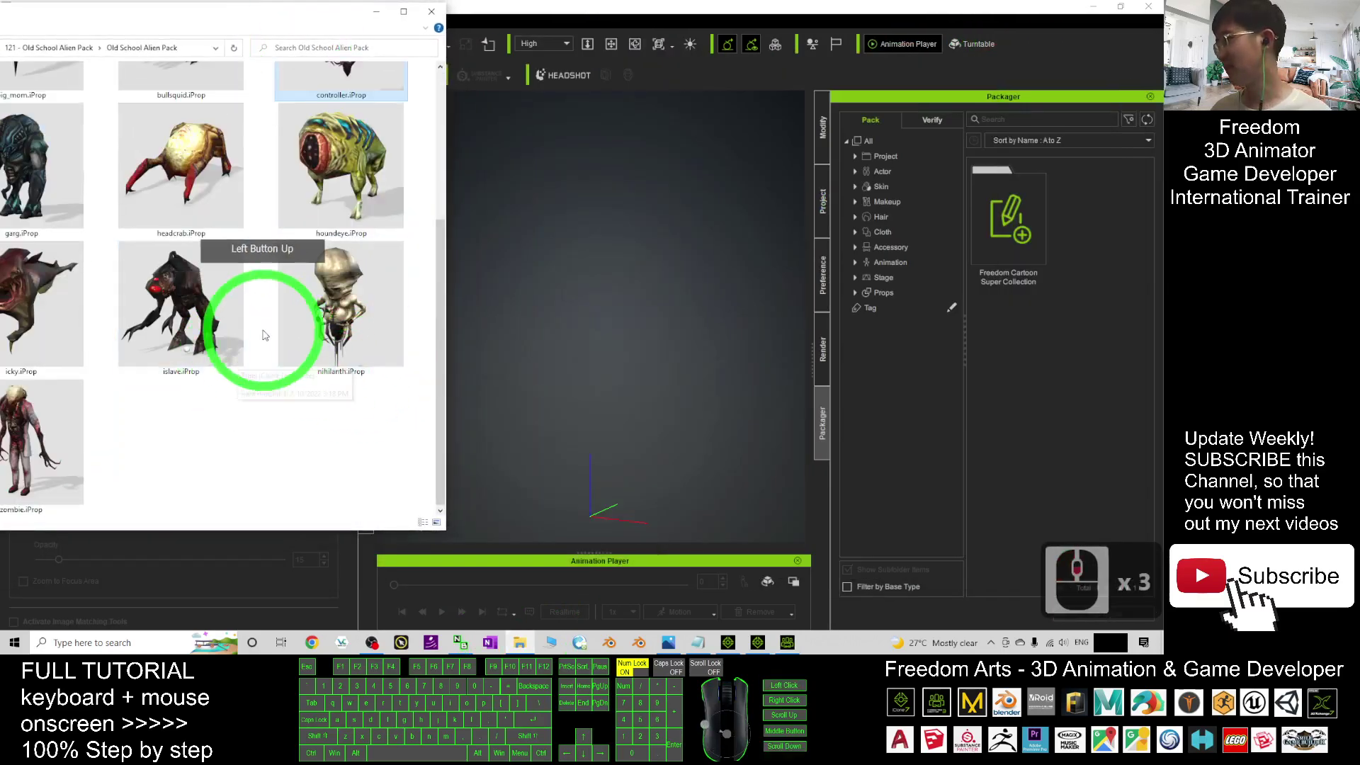
pyautogui.scroll(3, 240, 364)
pyautogui.moveTo(181, 409)
pyautogui.mouseDown()
pyautogui.moveTo(638, 492)
pyautogui.moveTo(591, 502)
pyautogui.mouseUp()
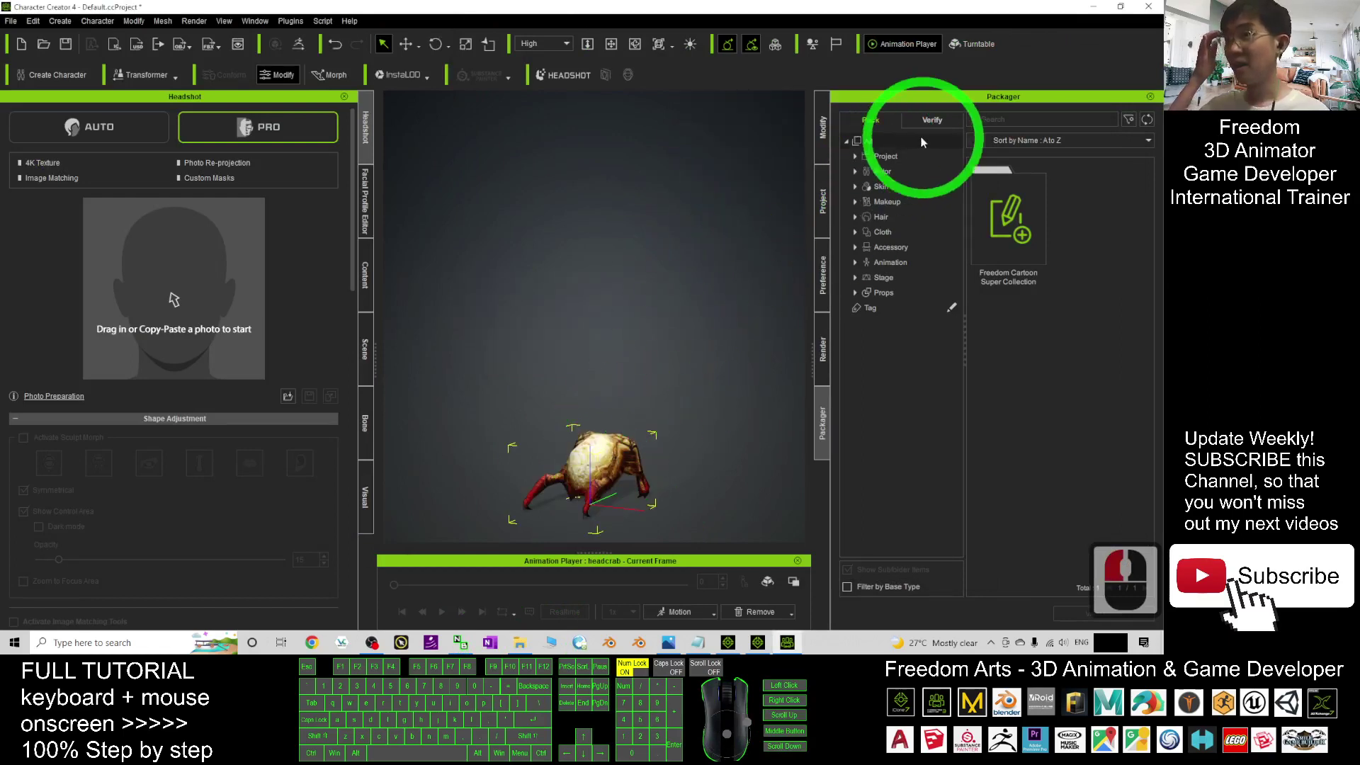
# Step: Convert the headcrab prop to a creature, keeping its performs, choosing a folder, and dismissing the error
pyautogui.click(822, 128)
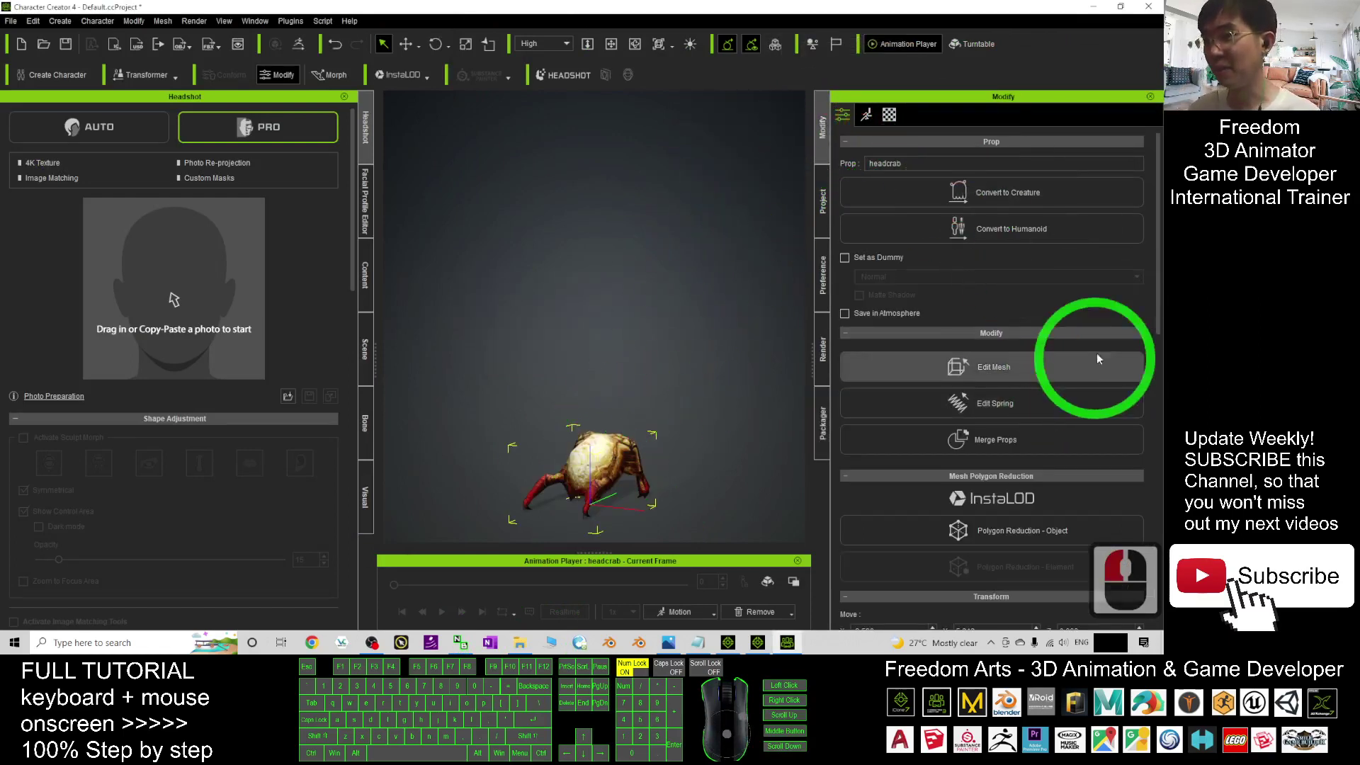
pyautogui.click(1008, 192)
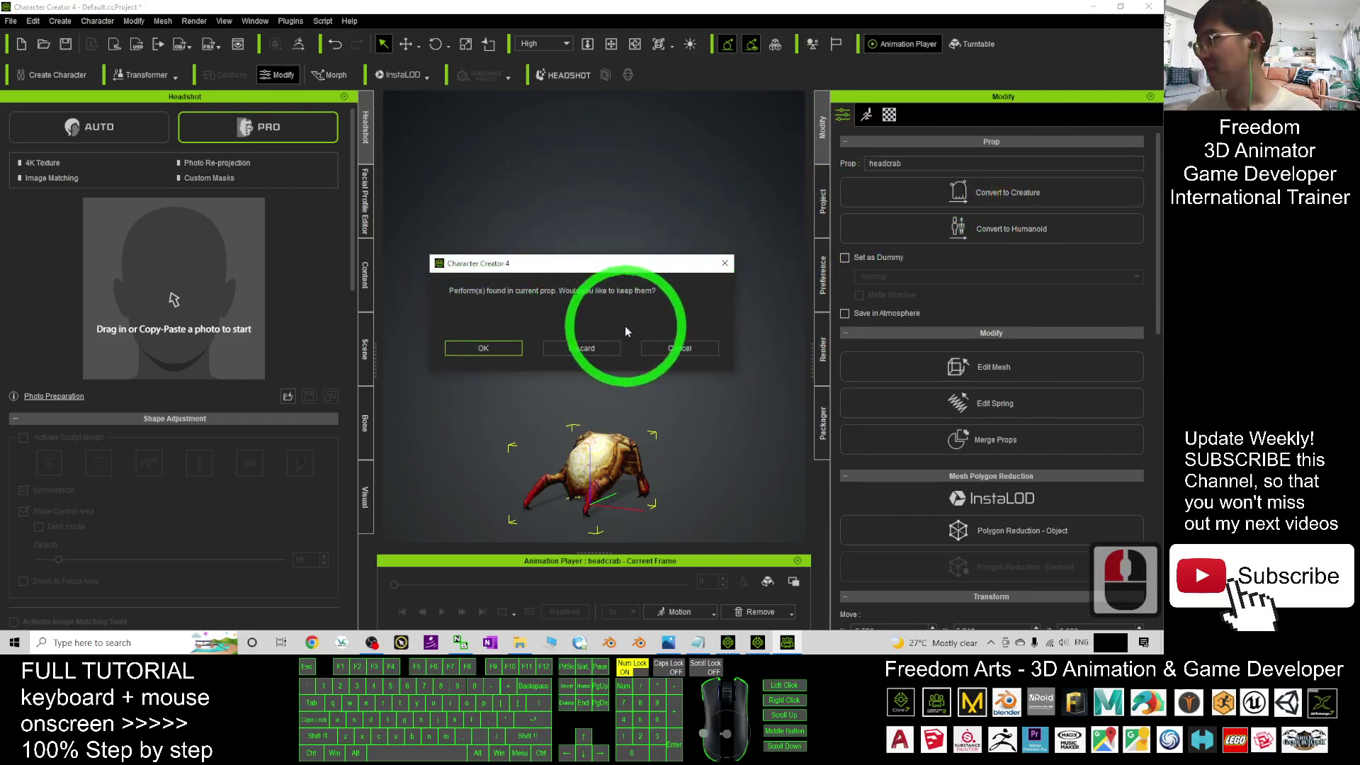
pyautogui.click(483, 348)
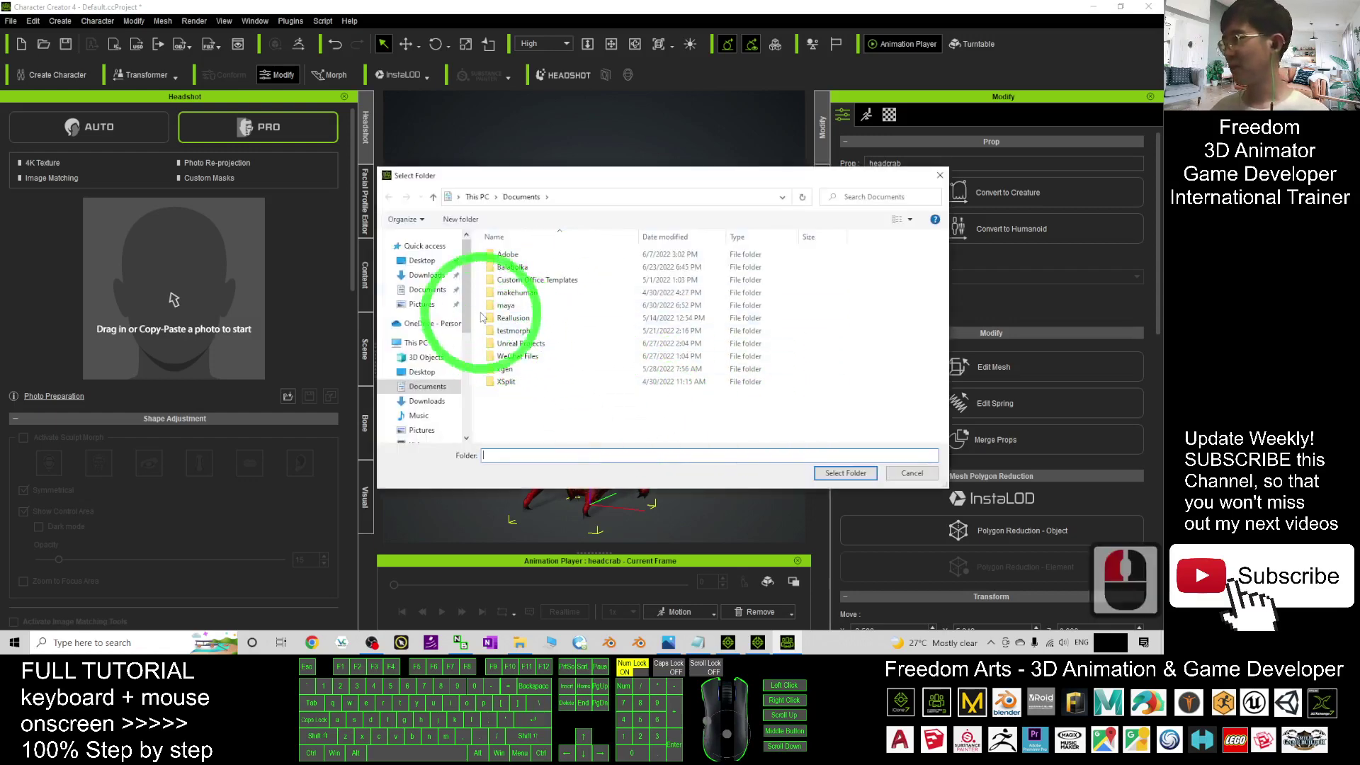
pyautogui.click(844, 473)
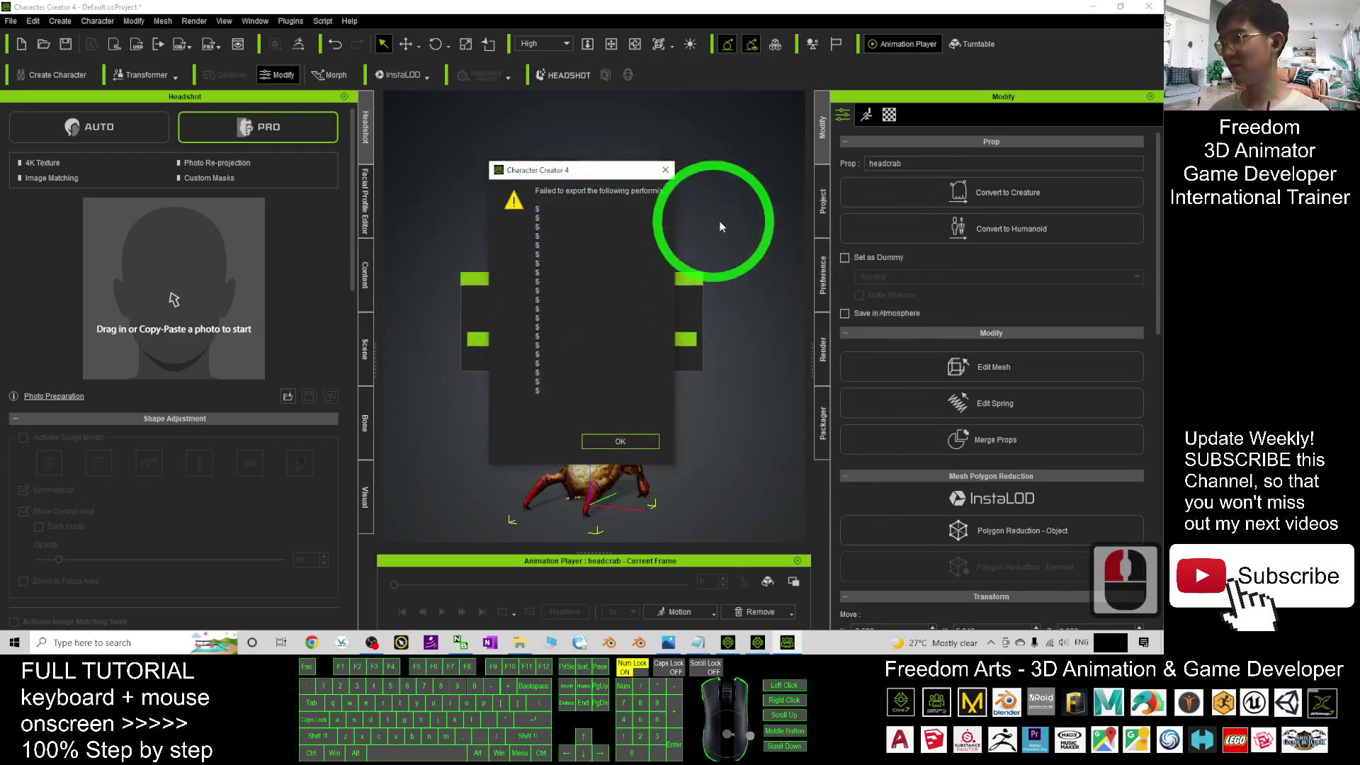
pyautogui.click(620, 442)
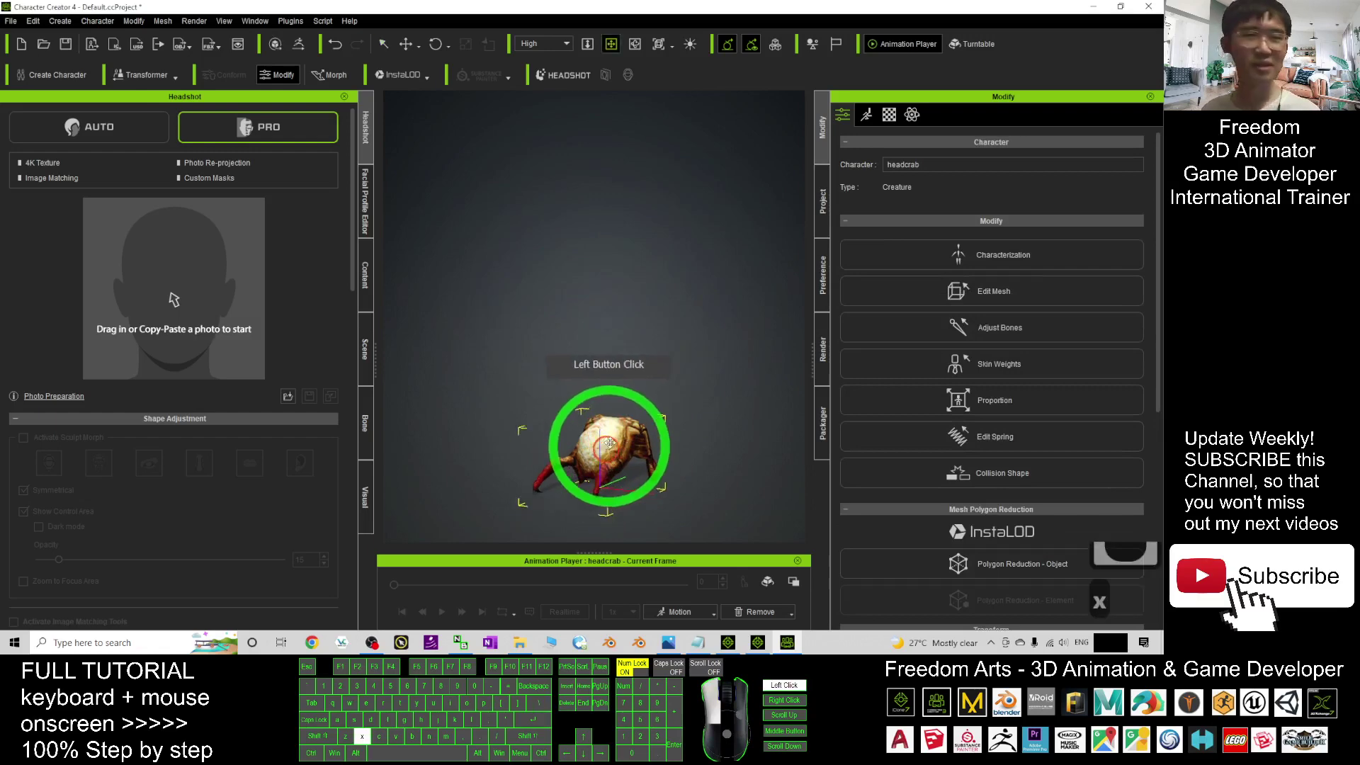
# Step: Have the controller alien in iClone 8 play its backward perform, then return to Character Creator 4
pyautogui.click(756, 642)
pyautogui.click(675, 277)
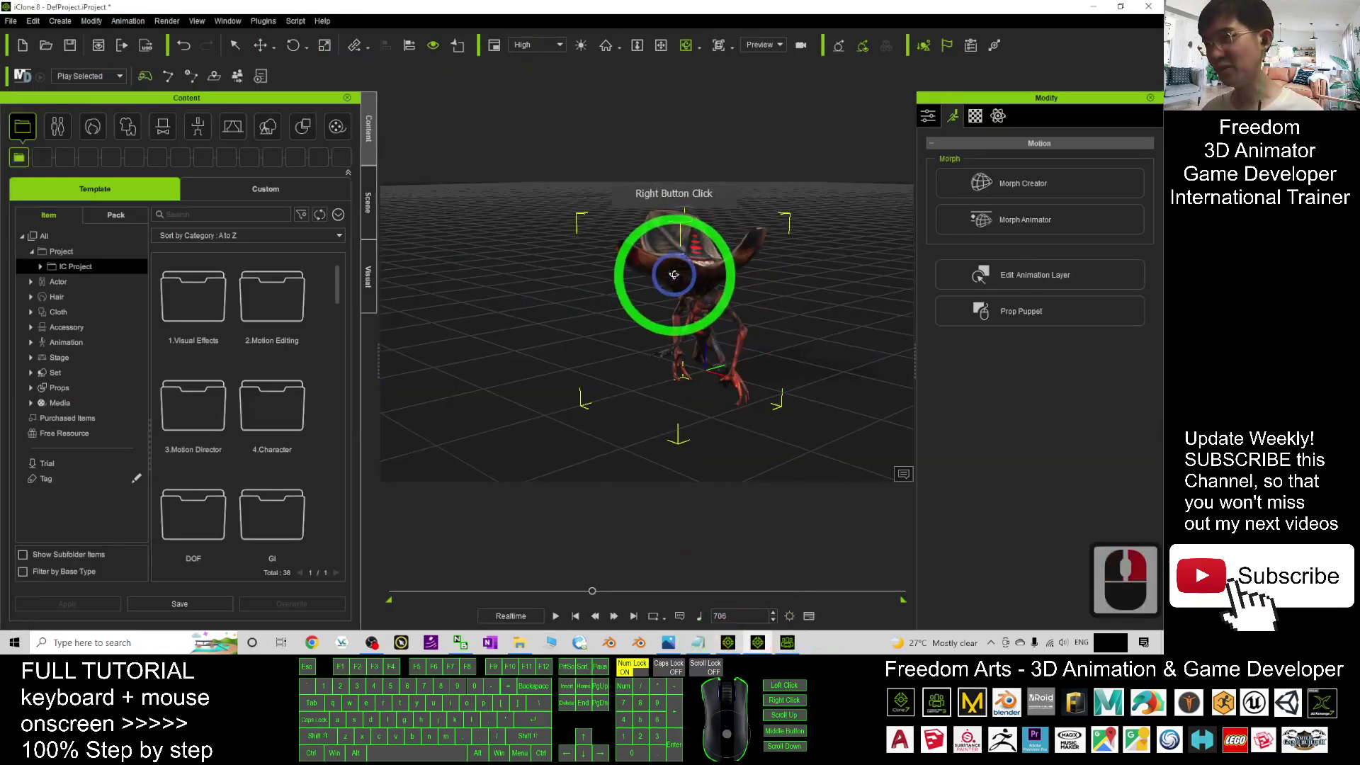
pyautogui.rightClick(675, 277)
pyautogui.click(744, 412)
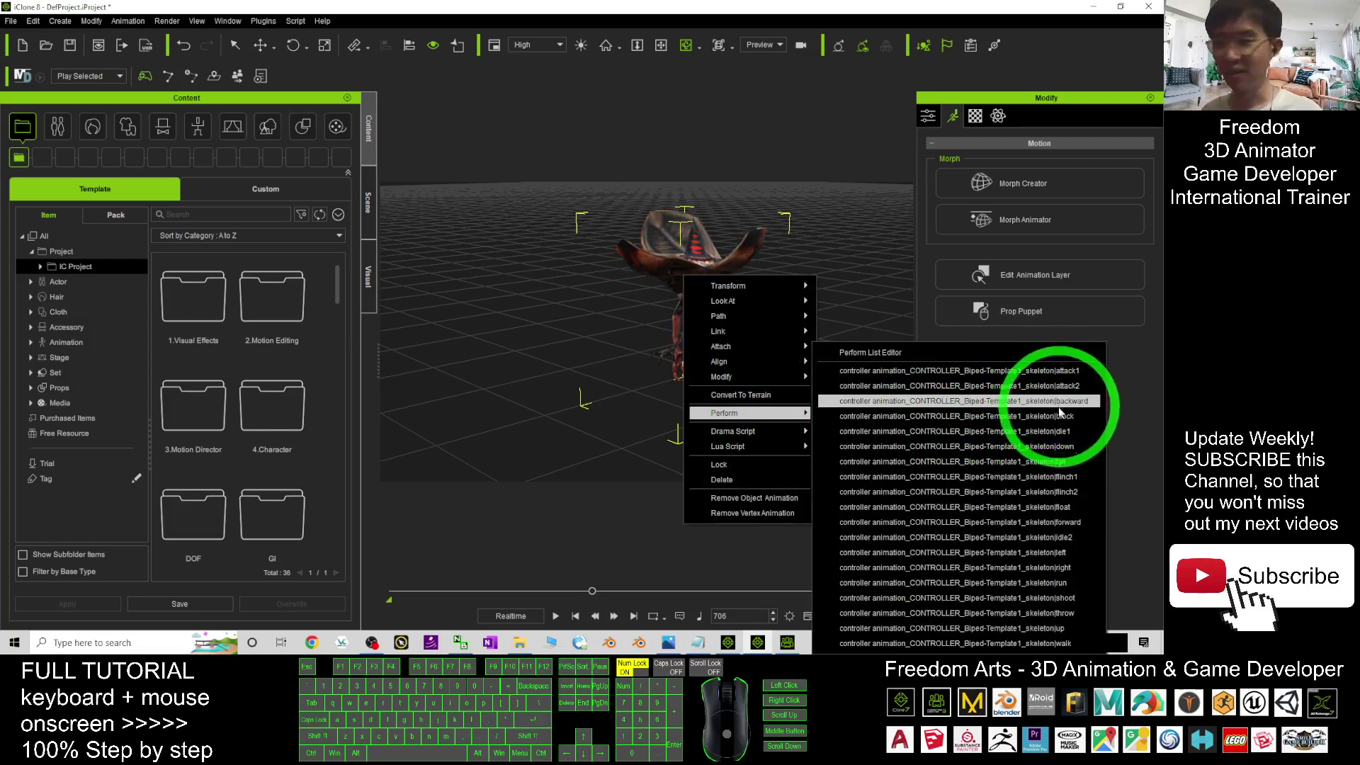
pyautogui.click(1052, 402)
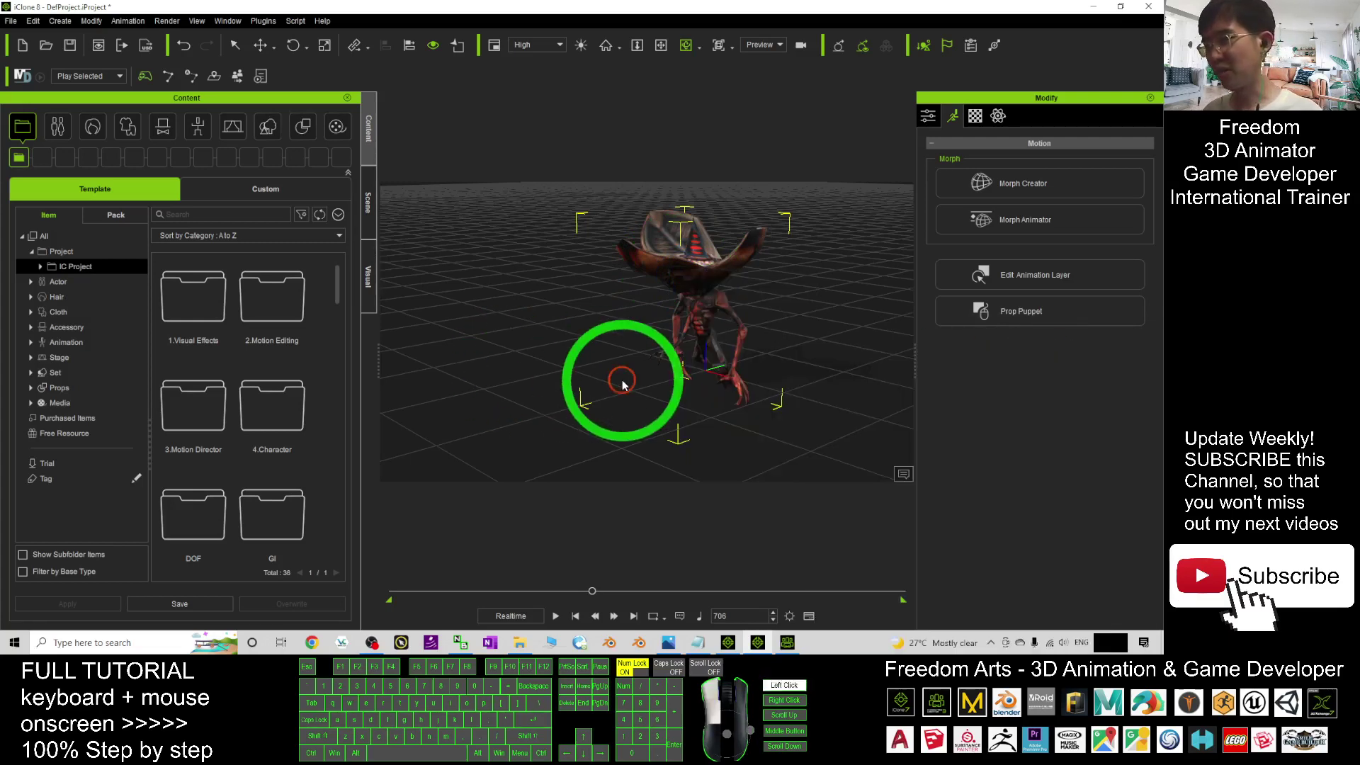
pyautogui.click(697, 365)
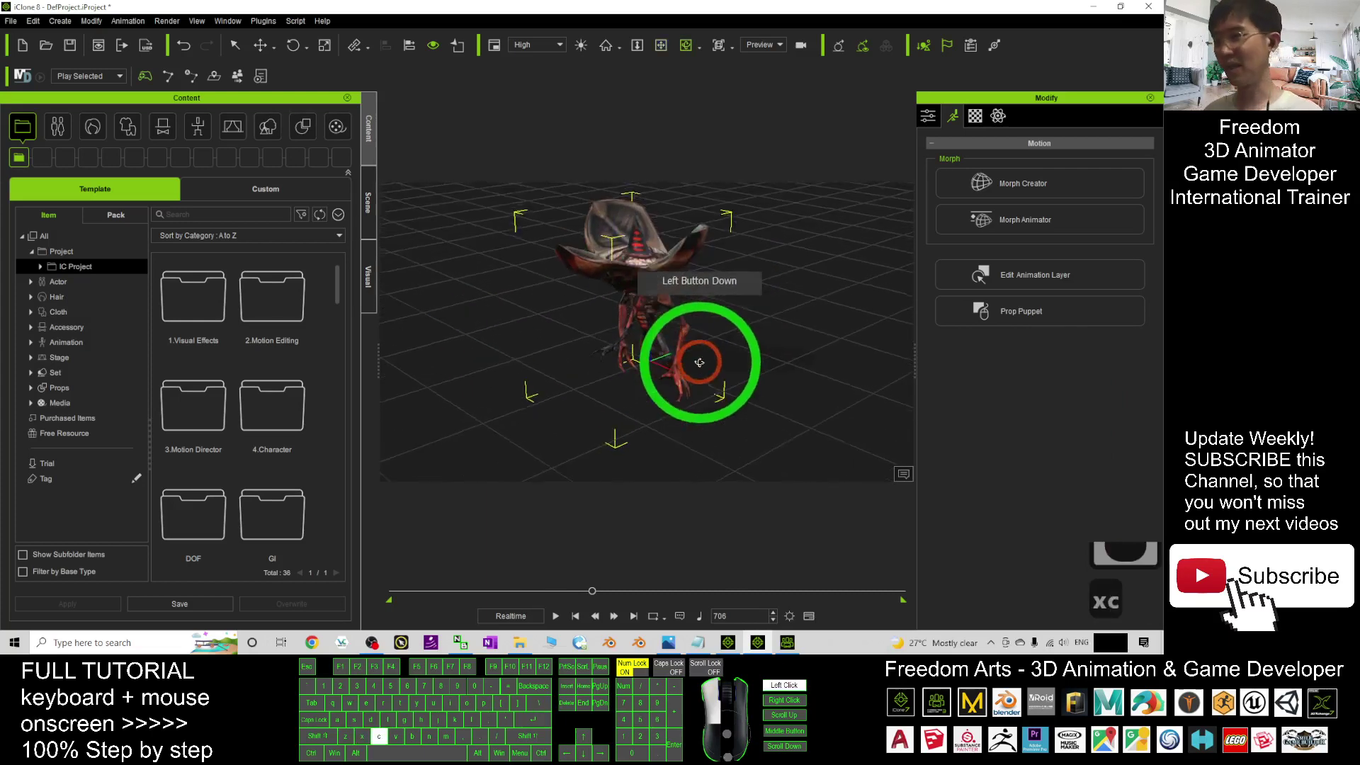
pyautogui.click(787, 643)
# Step: Show the headcrab's Characterization bones, orbit around its skeleton, then bring up the cover image
pyautogui.moveTo(638, 447); pyautogui.dragTo(651, 355)
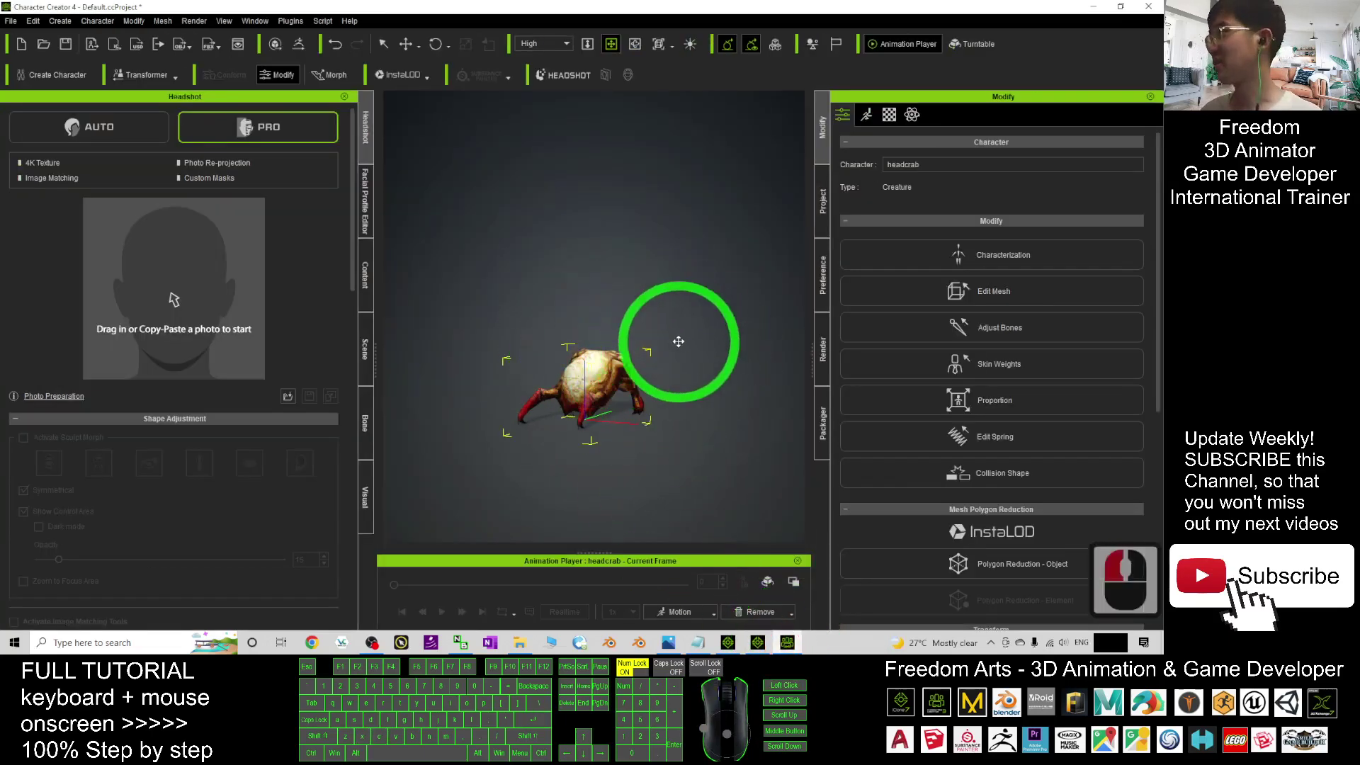
pyautogui.scroll(3, 591, 378)
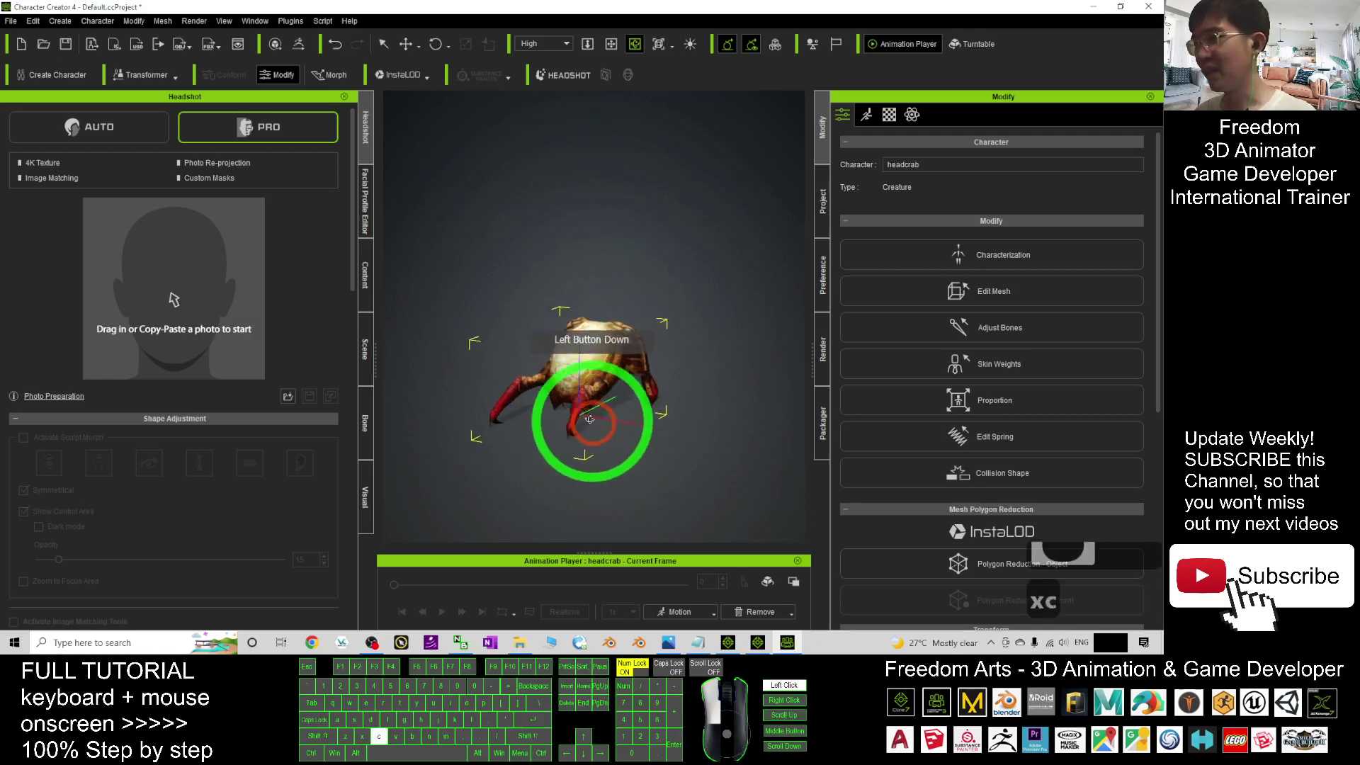
pyautogui.click(999, 255)
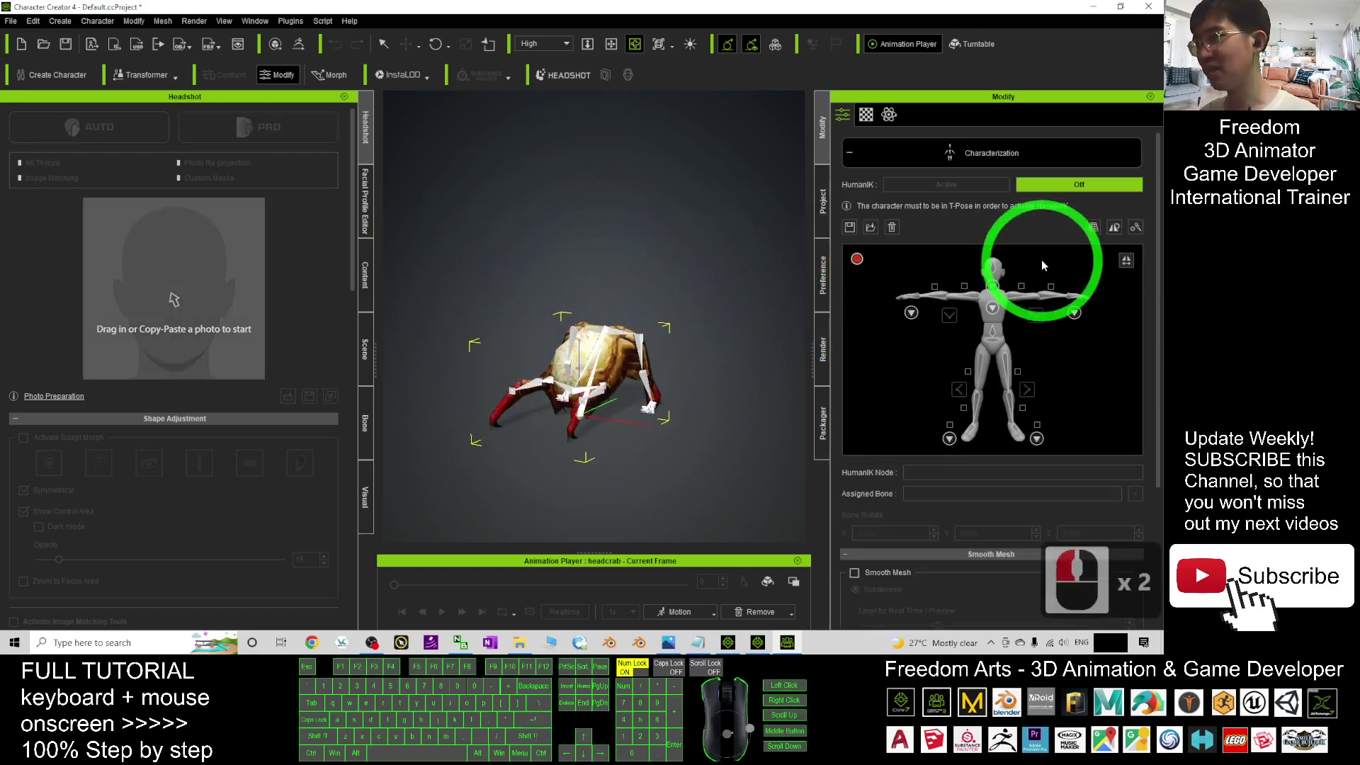
pyautogui.scroll(5, 704, 340)
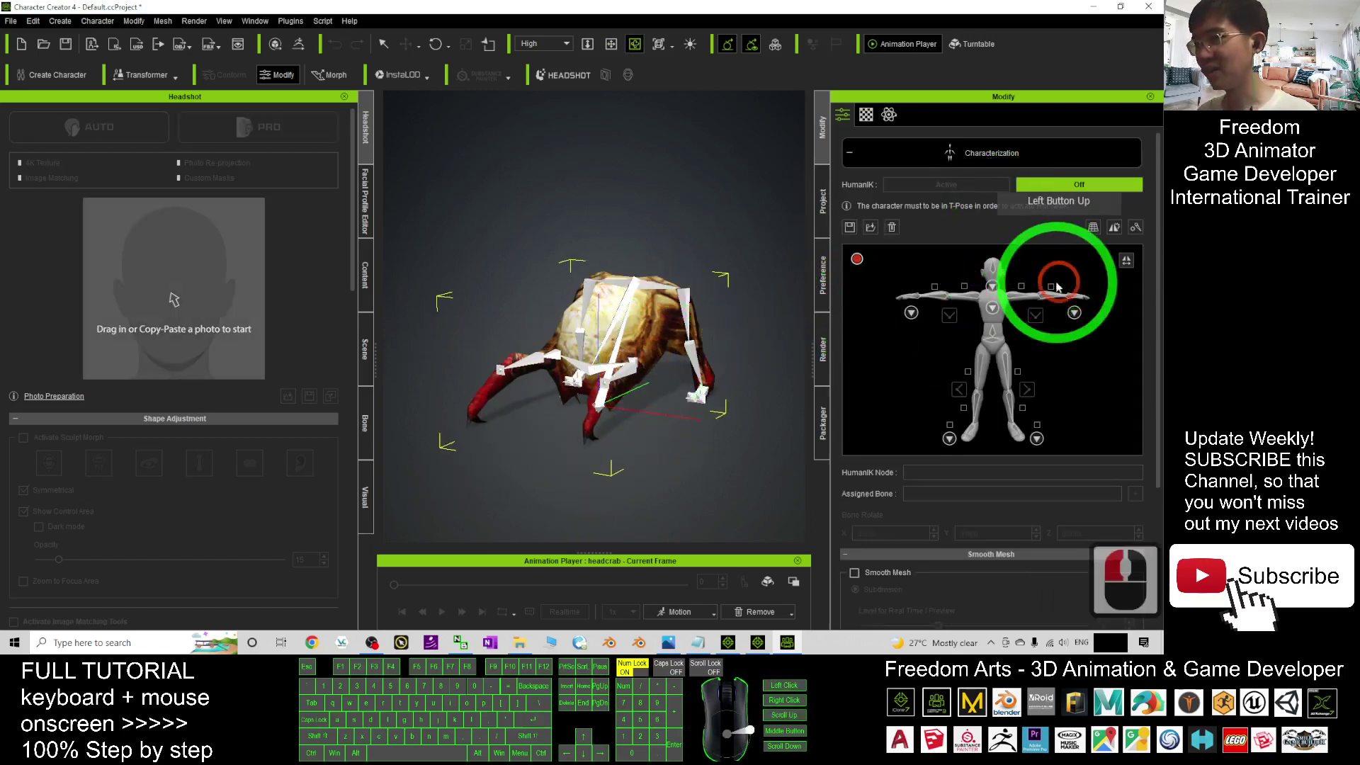
pyautogui.click(664, 392)
pyautogui.moveTo(663, 391); pyautogui.dragTo(789, 366)
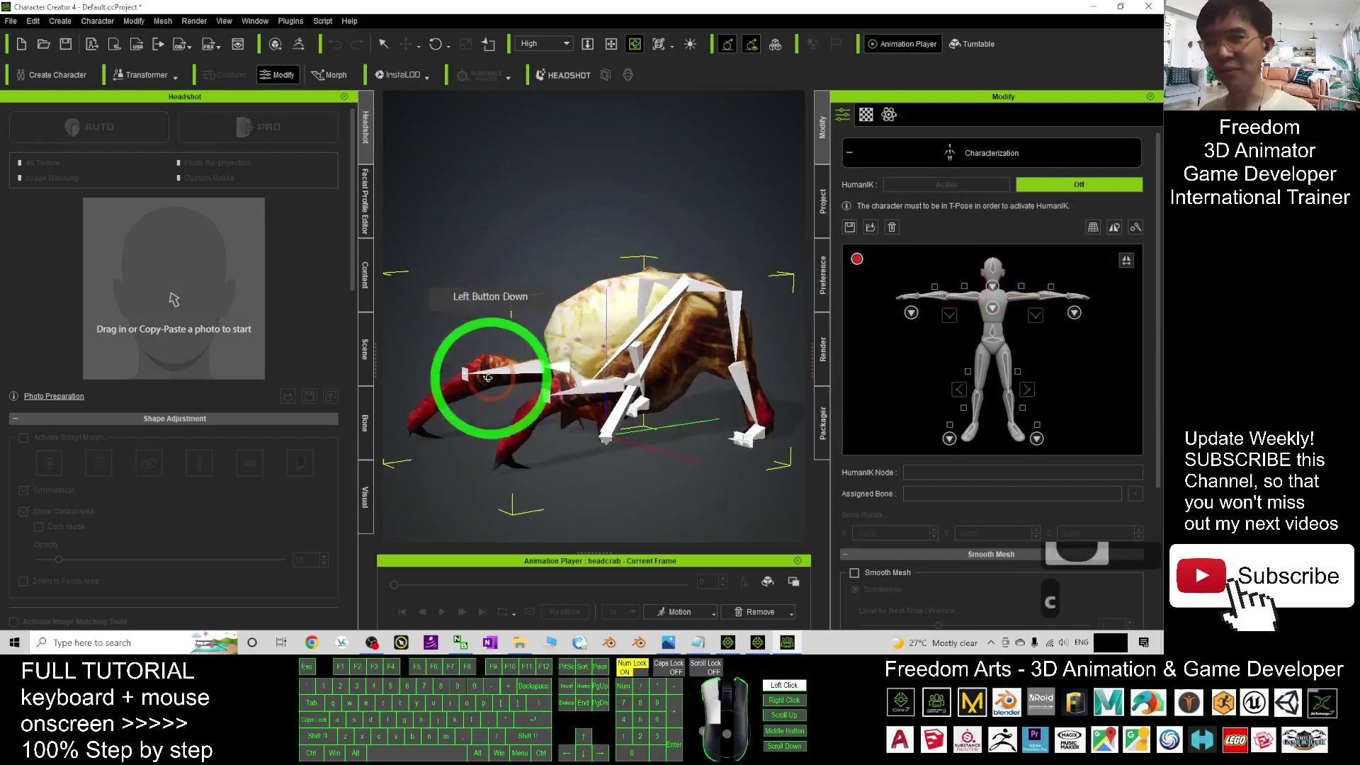
pyautogui.moveTo(489, 367); pyautogui.dragTo(776, 303)
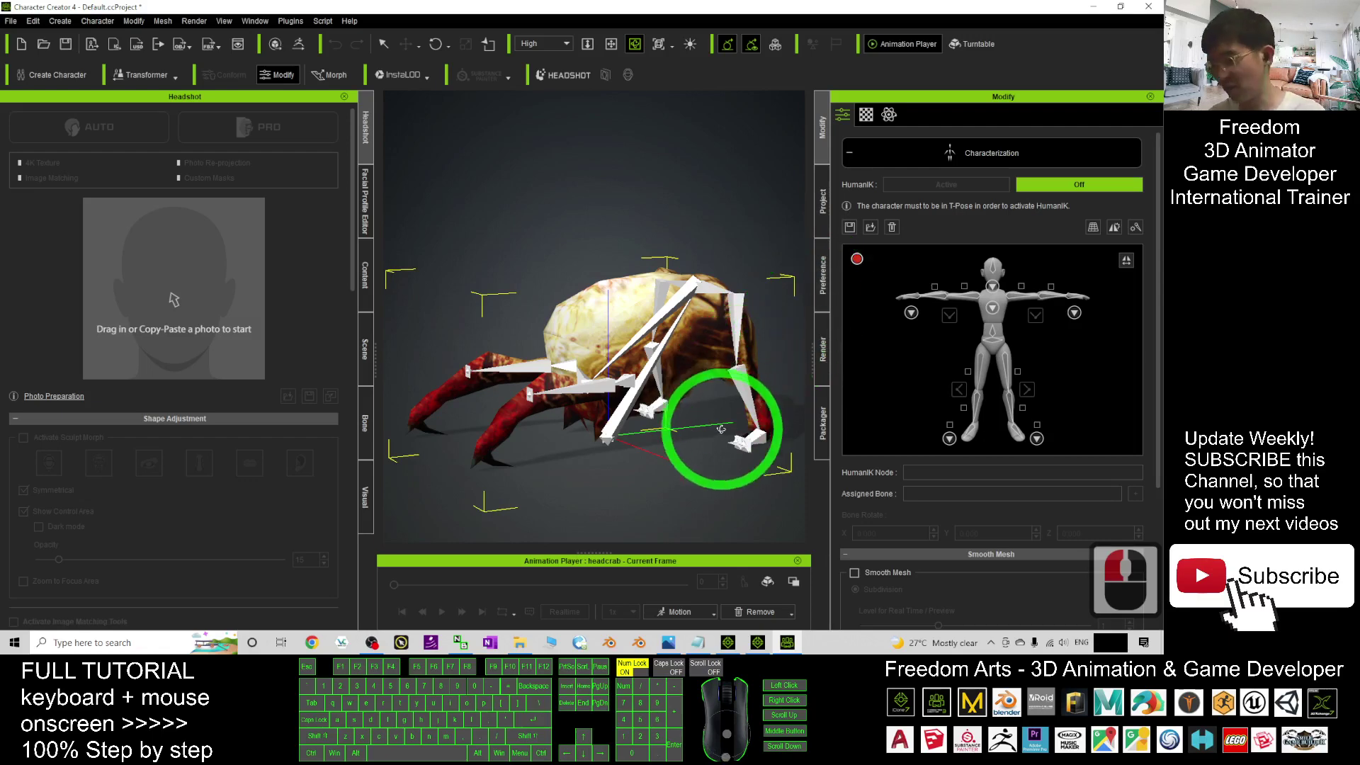
pyautogui.moveTo(693, 393); pyautogui.dragTo(723, 457)
pyautogui.scroll(3, 702, 404)
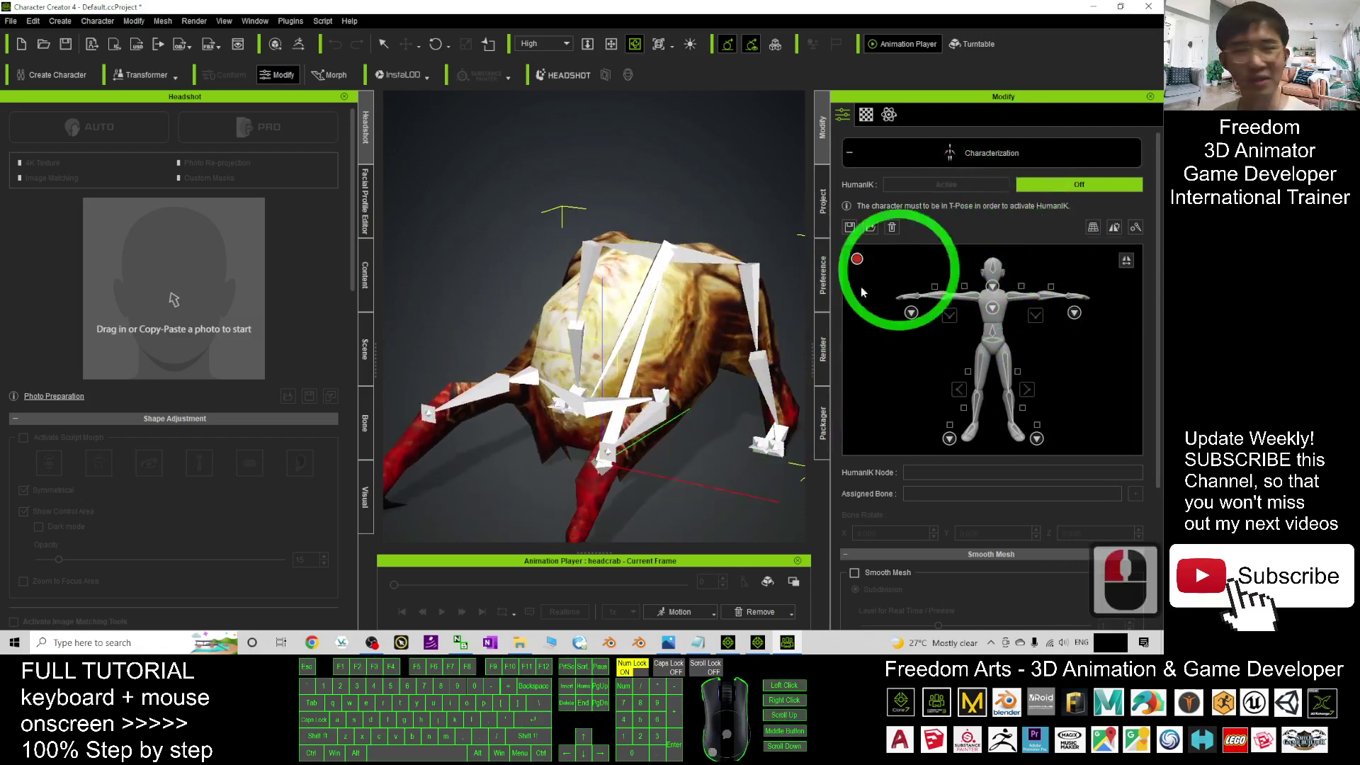
pyautogui.moveTo(681, 341); pyautogui.dragTo(574, 372)
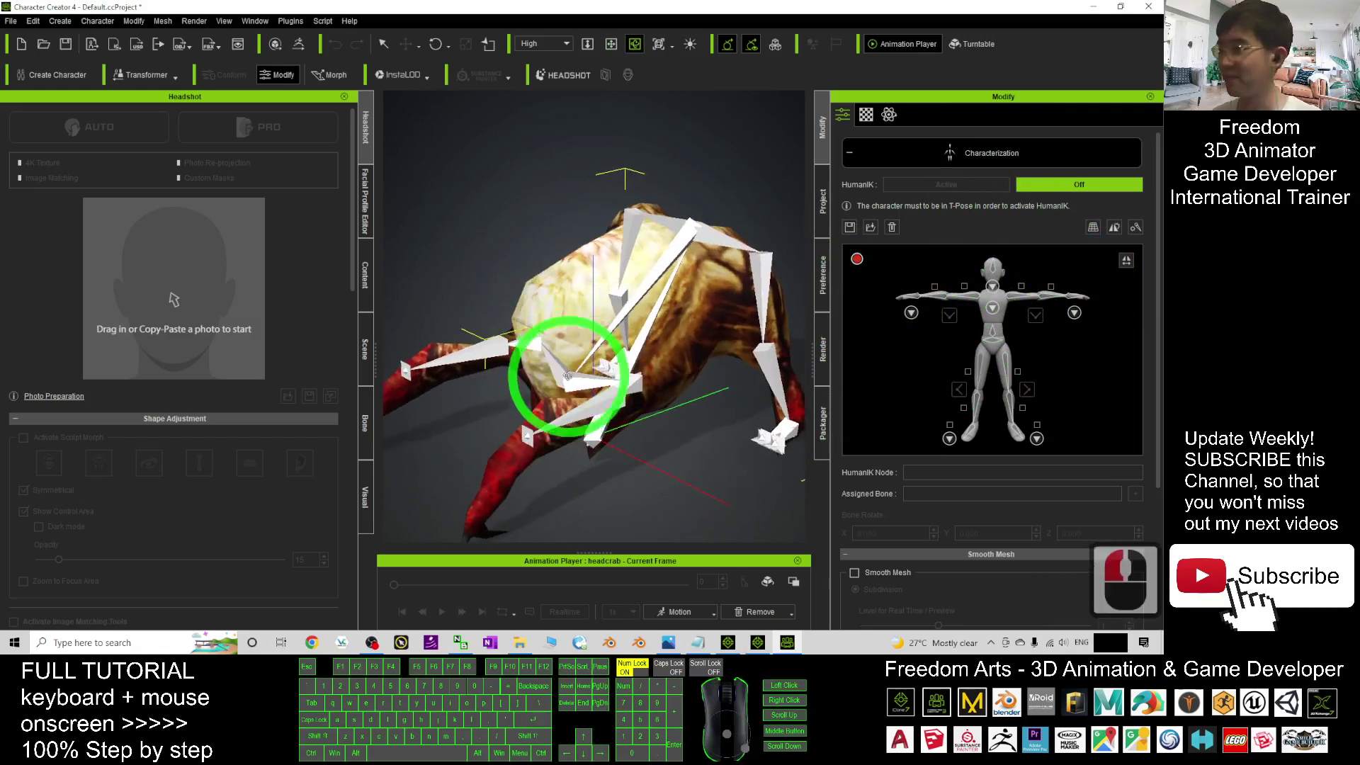
pyautogui.click(730, 642)
pyautogui.click(669, 641)
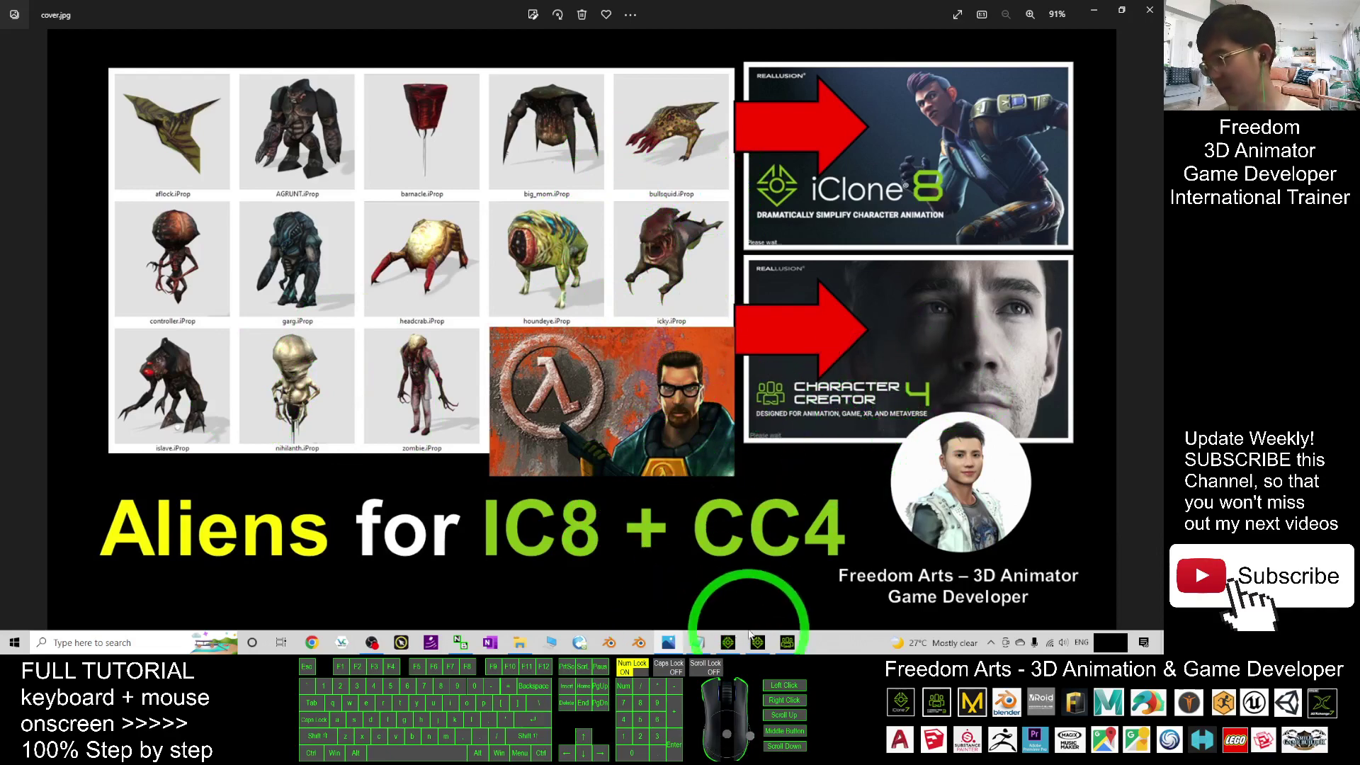
# Step: Bring up the Old School Alien Pack folder and move its window to the screen centre
pyautogui.click(532, 641)
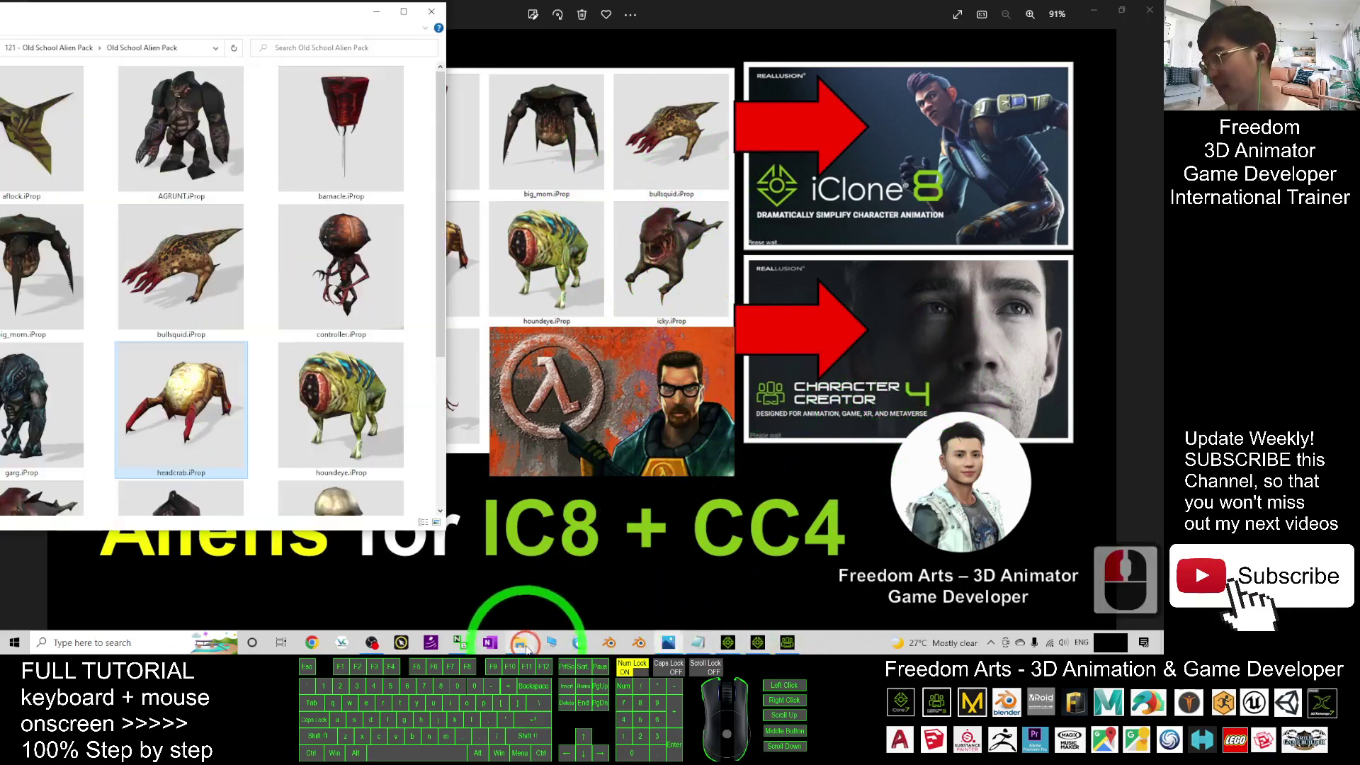
pyautogui.moveTo(274, 14); pyautogui.dragTo(784, 4)
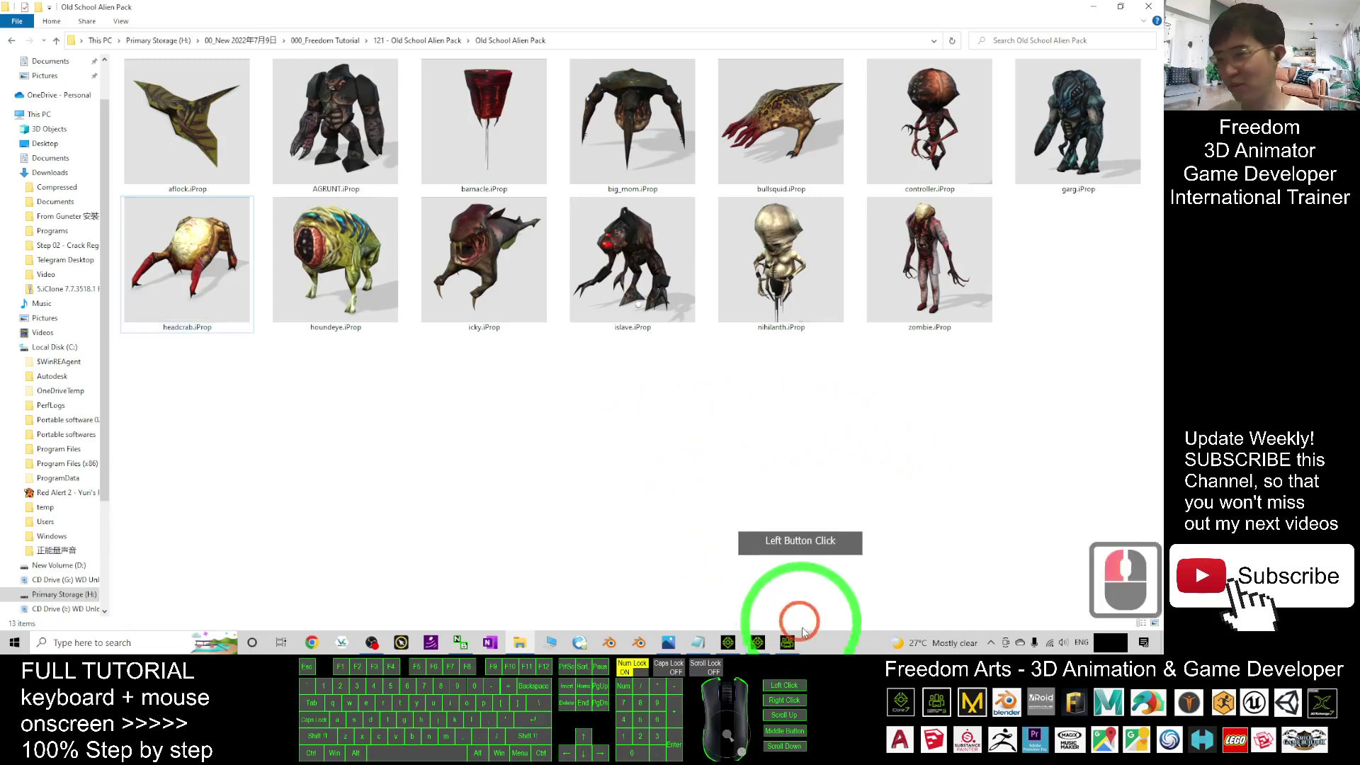
# Step: Play the bullsquid's animation in iClone 7 and orbit the camera closer around it
pyautogui.click(758, 642)
pyautogui.click(726, 642)
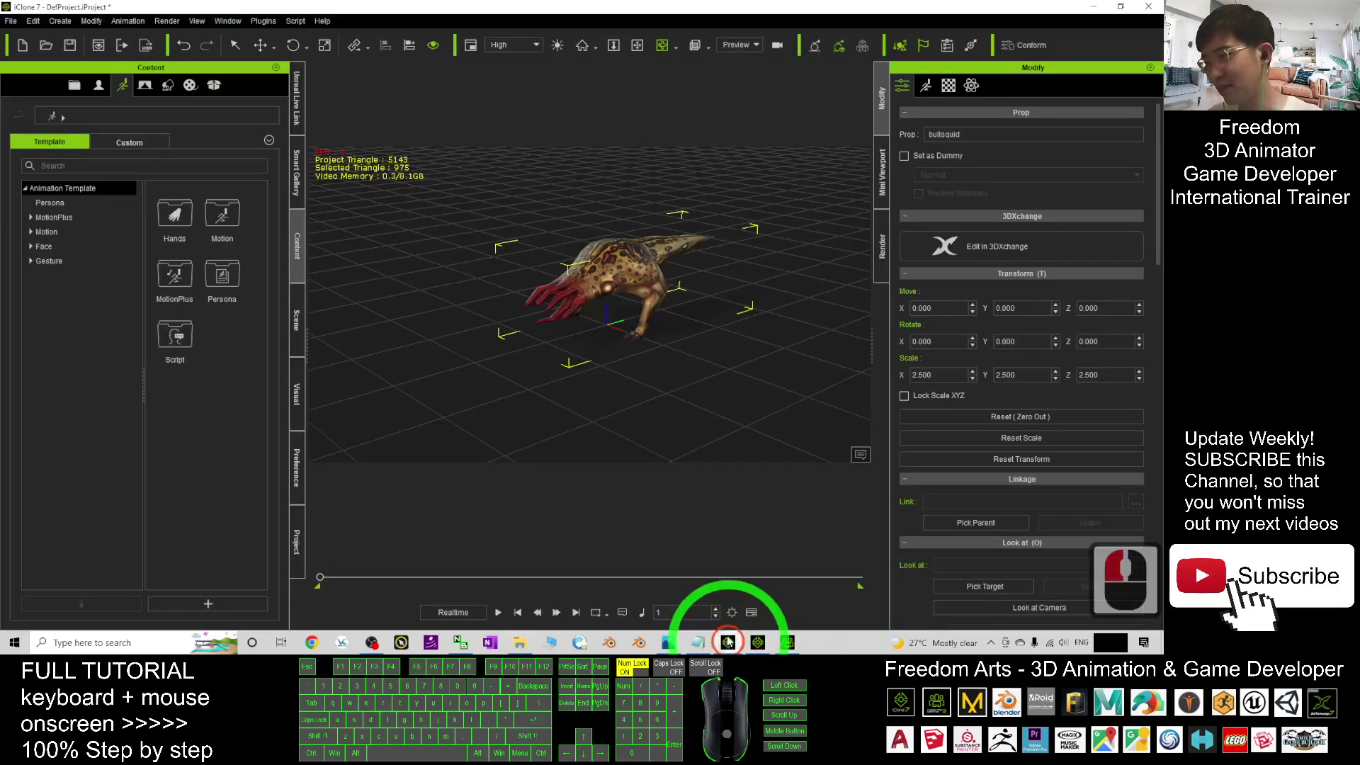
pyautogui.click(502, 614)
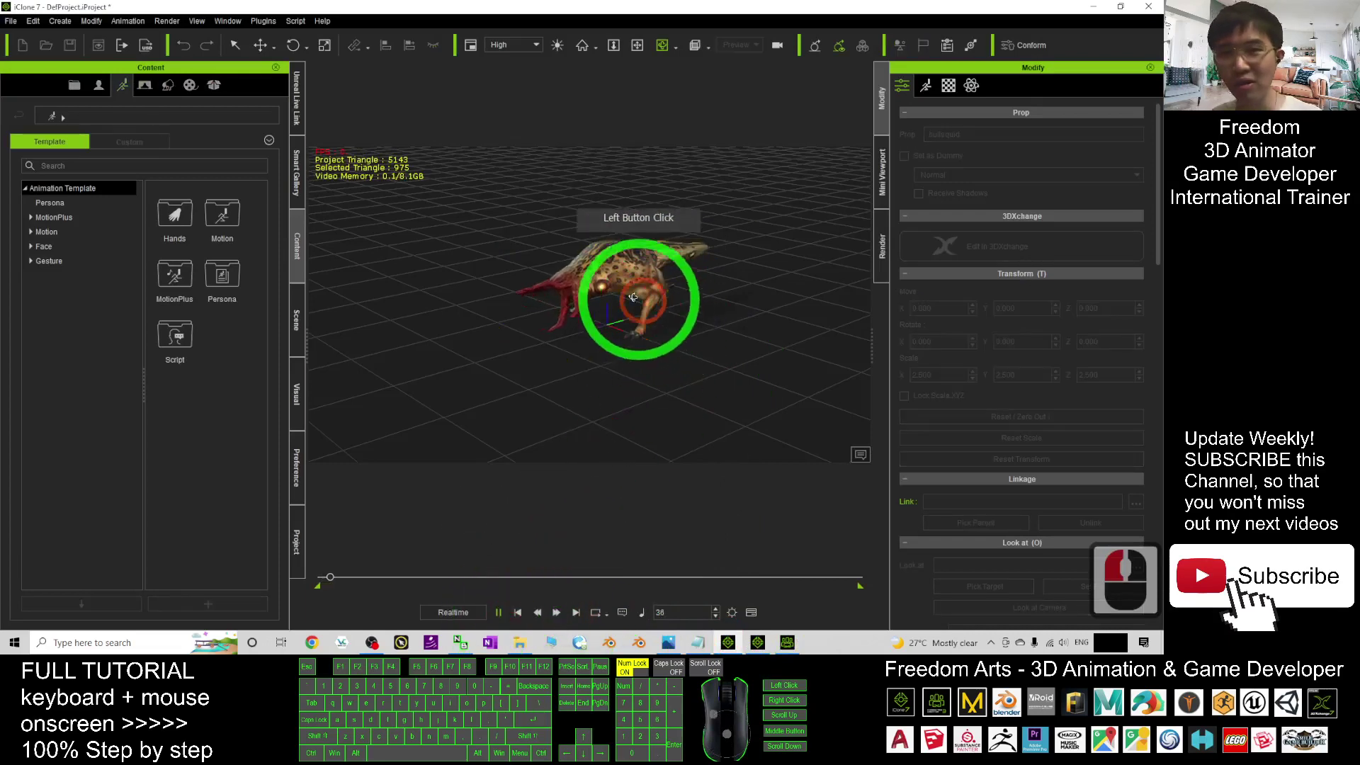
pyautogui.scroll(11, 587, 351)
pyautogui.moveTo(587, 319)
pyautogui.mouseDown()
pyautogui.moveTo(588, 358)
pyautogui.moveTo(587, 318)
pyautogui.mouseUp()
pyautogui.press('c')
pyautogui.press('c')
pyautogui.press('c')
pyautogui.moveTo(1039, 362)
pyautogui.mouseDown()
pyautogui.moveTo(771, 393)
pyautogui.moveTo(689, 311)
pyautogui.moveTo(707, 393)
pyautogui.mouseUp()
pyautogui.press('c')
pyautogui.press('c')
pyautogui.press('c')
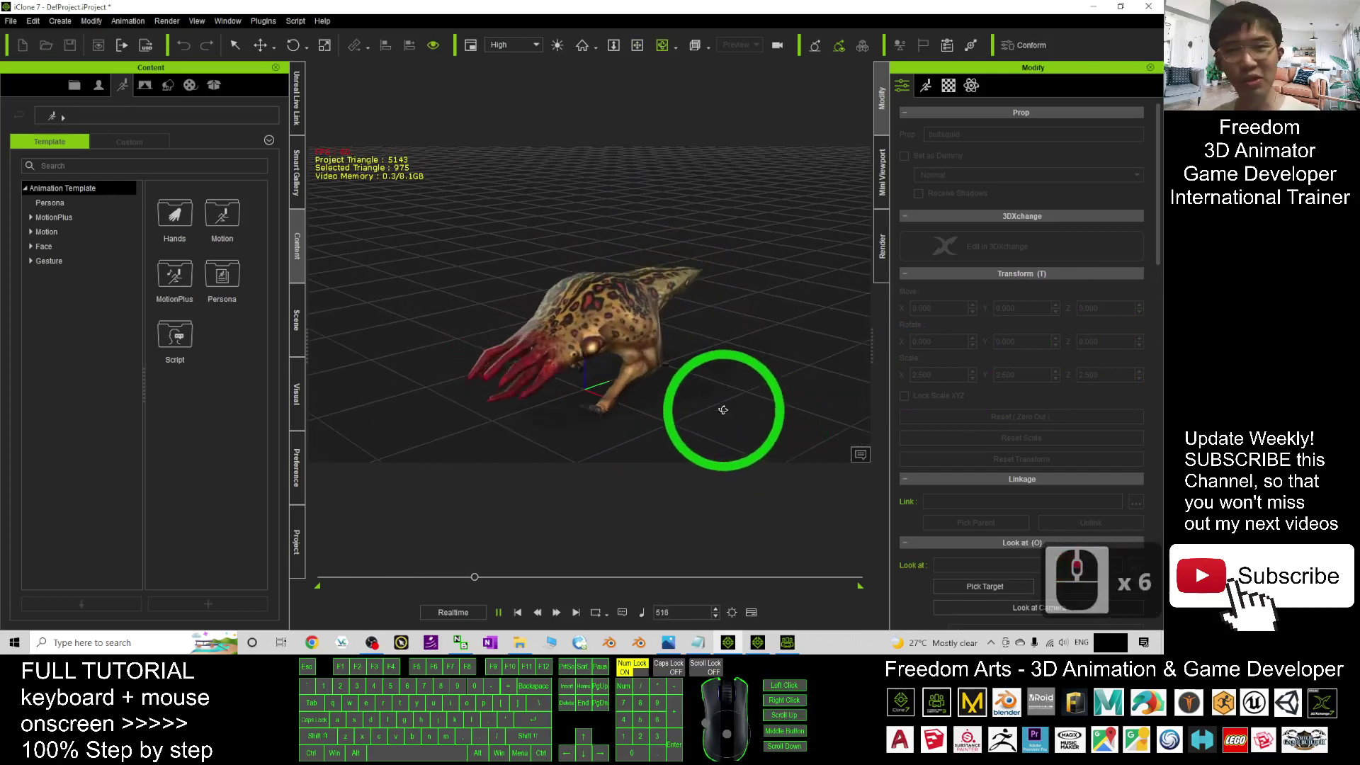
pyautogui.scroll(5, 725, 391)
pyautogui.moveTo(744, 383); pyautogui.dragTo(796, 376)
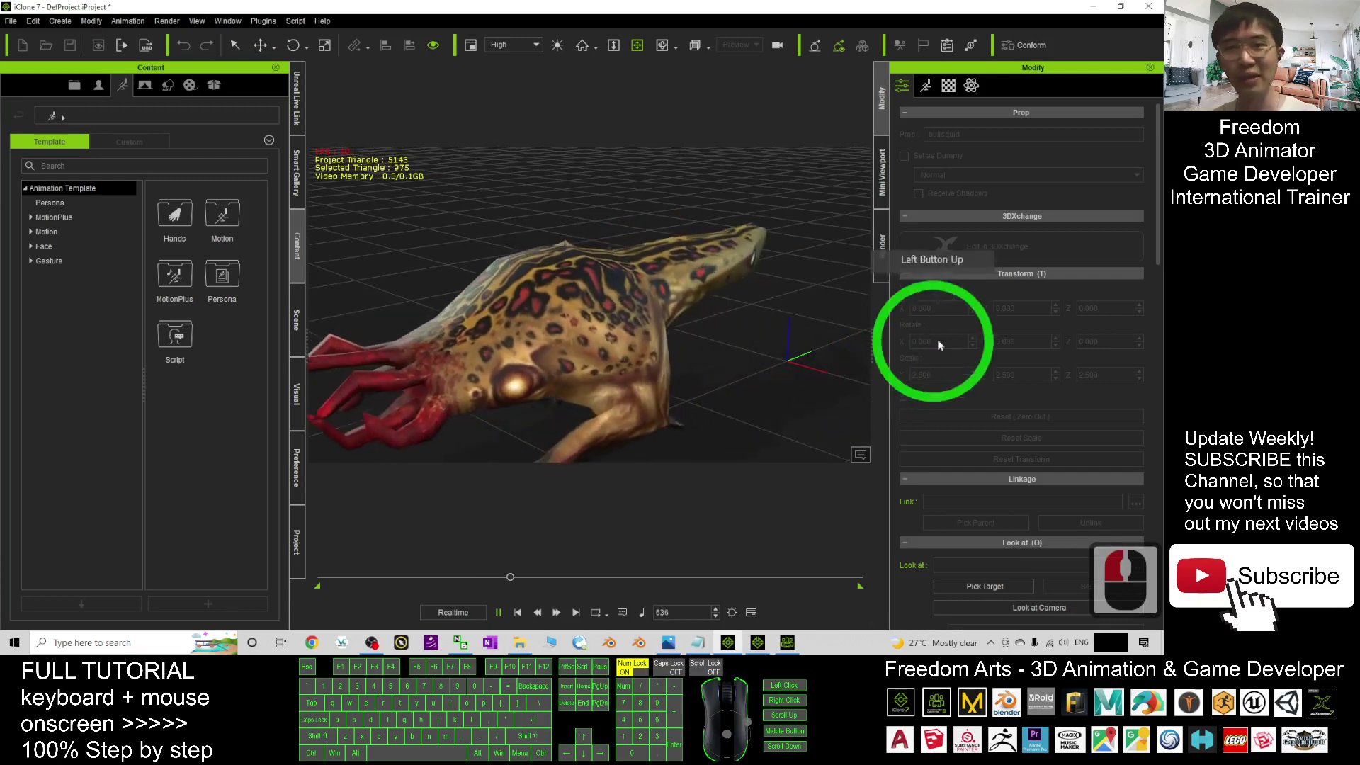
pyautogui.scroll(4, 796, 376)
pyautogui.scroll(-7, 457, 351)
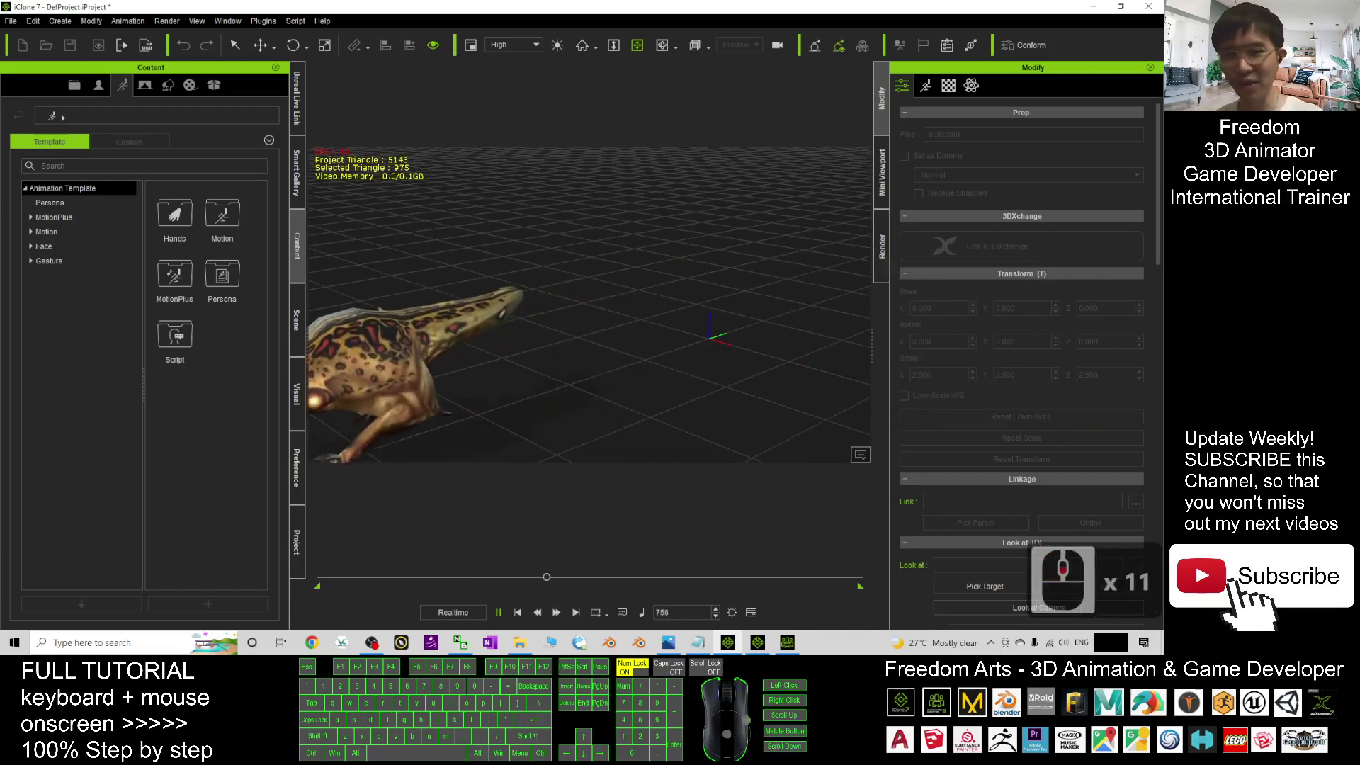